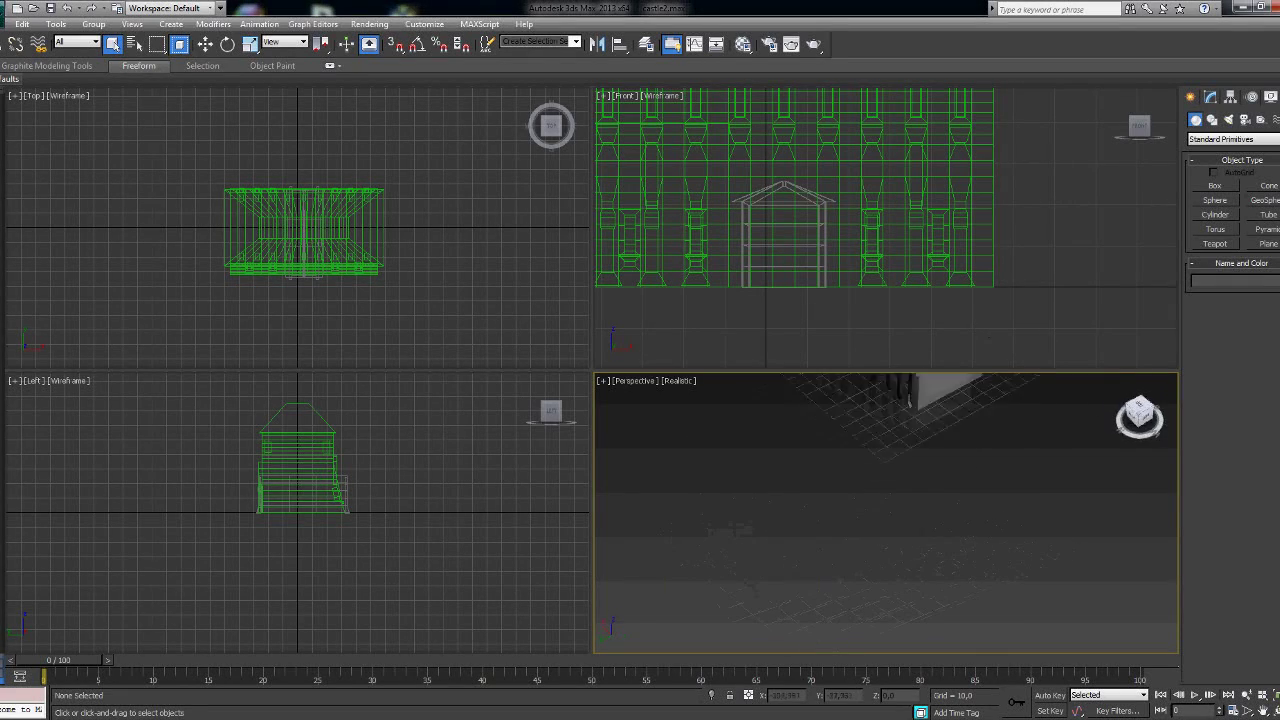
Step: Start a flat test box in front of the building and cancel it
{"action": "key", "text": "ctrl+a"}
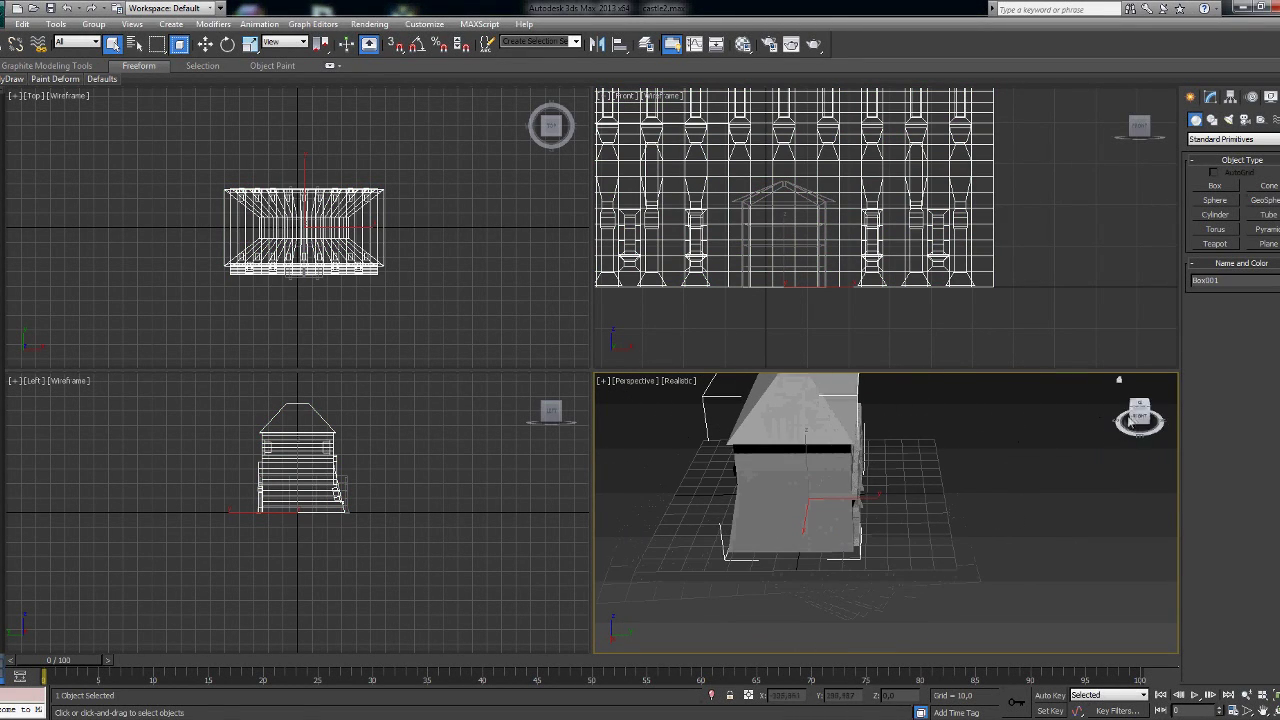
{"action": "left_click", "coordinate": [1215, 186]}
{"action": "left_click", "coordinate": [1273, 280]}
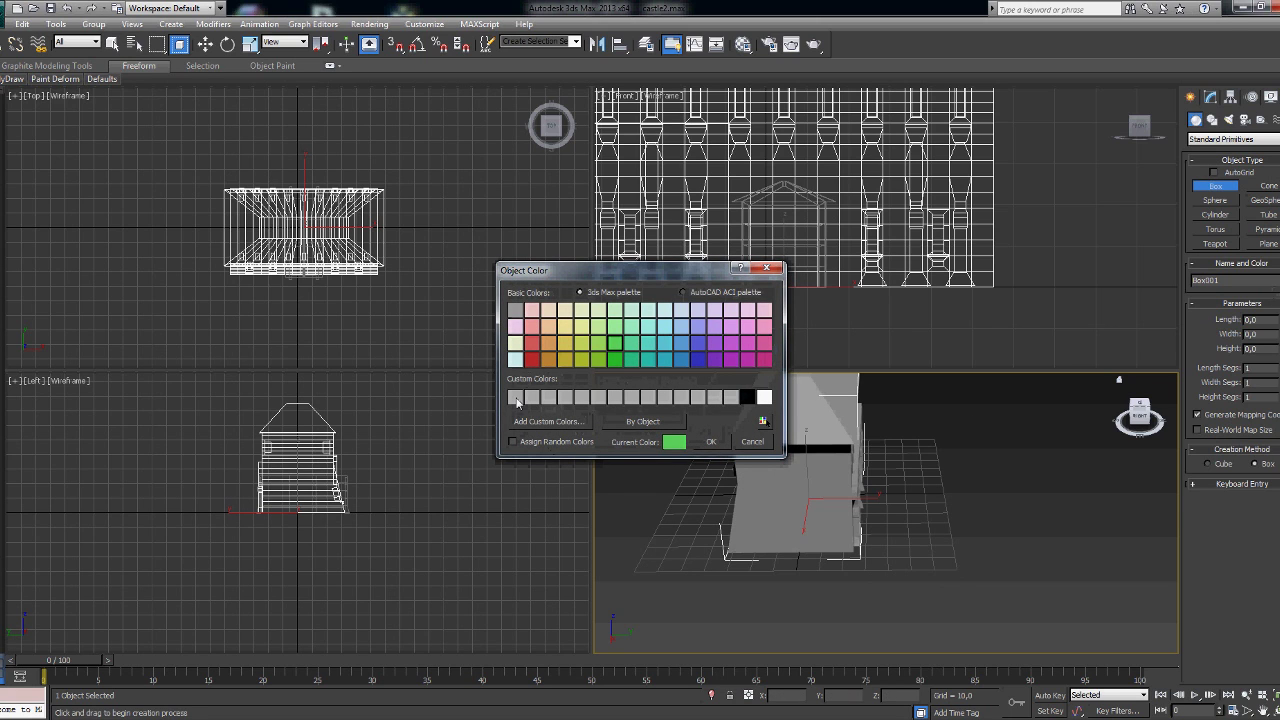
{"action": "left_click", "coordinate": [703, 443]}
{"action": "left_click_drag", "start_coordinate": [770, 555], "coordinate": [817, 625]}
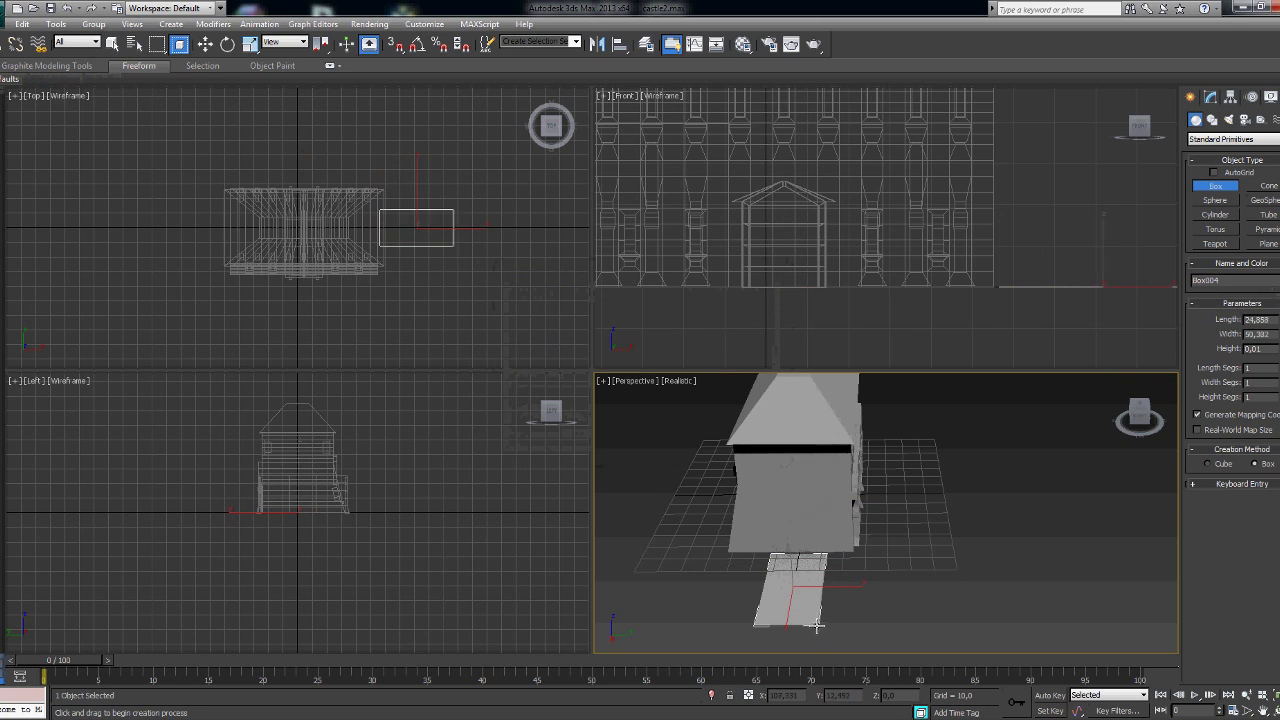
{"action": "right_click", "coordinate": [857, 608]}
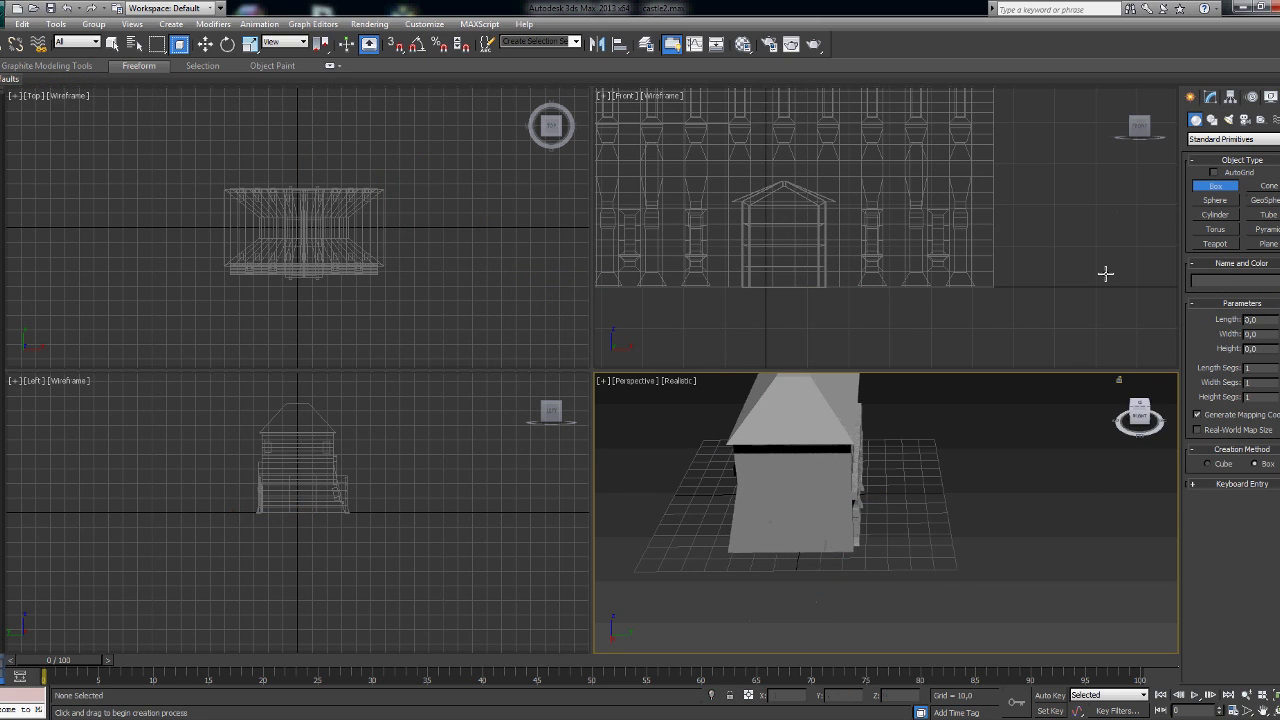
Step: Orbit and zoom the Perspective view, then select the building Box001
{"action": "middle_click_drag", "start_coordinate": [1089, 436], "coordinate": [988, 449], "text": "alt"}
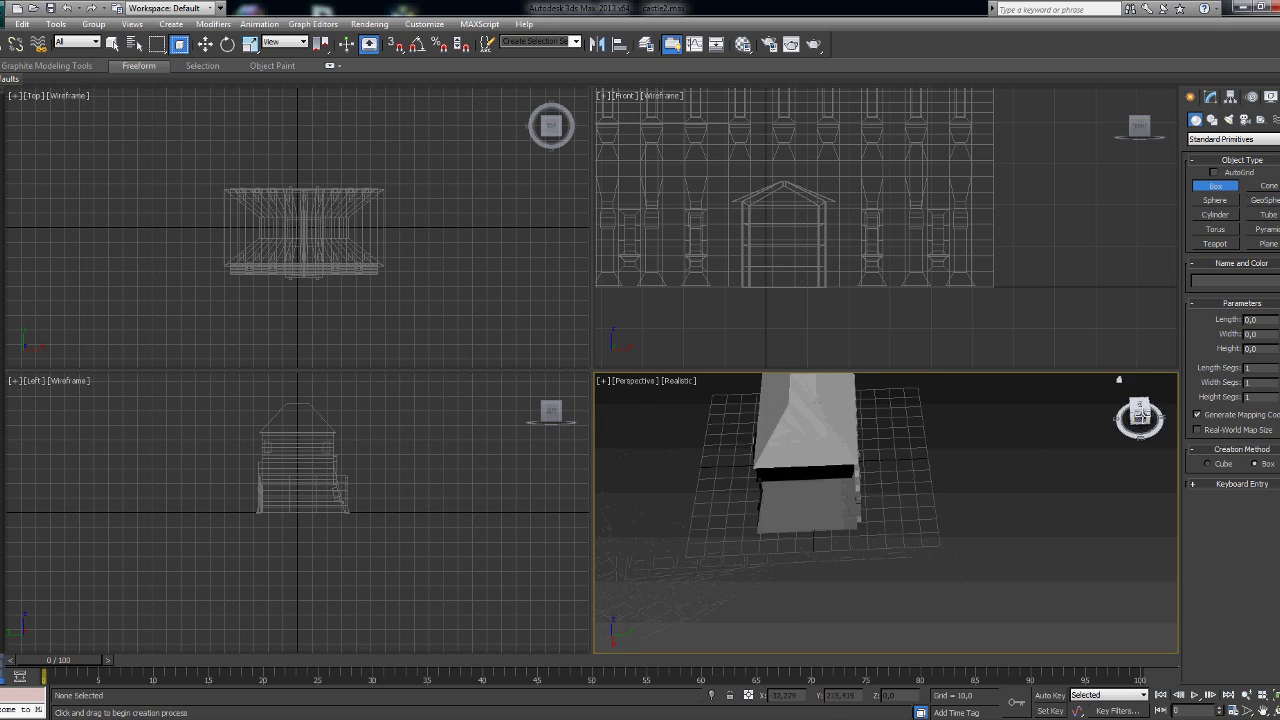
{"action": "scroll", "coordinate": [988, 449], "scroll_direction": "up", "scroll_amount": 5}
{"action": "left_click", "coordinate": [815, 520]}
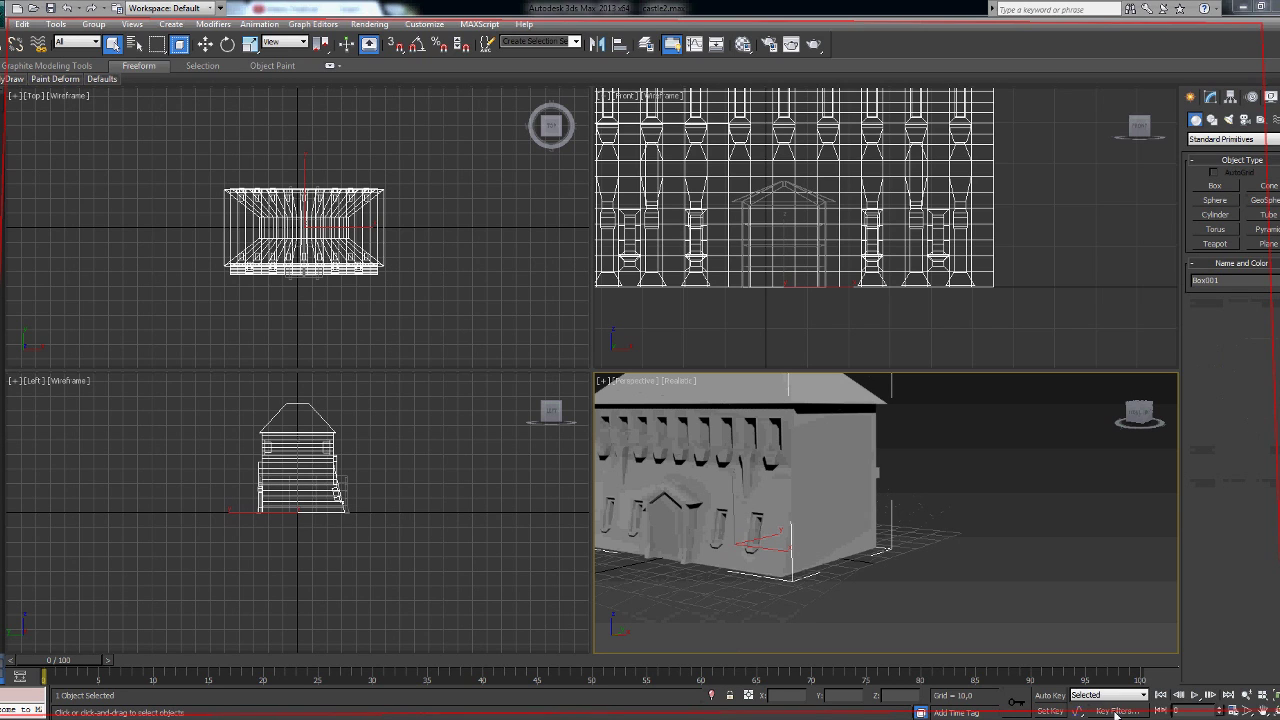
Step: In Polygon mode, select a band of end-wall polygons and extrude them outward into a wing
{"action": "key", "text": "4"}
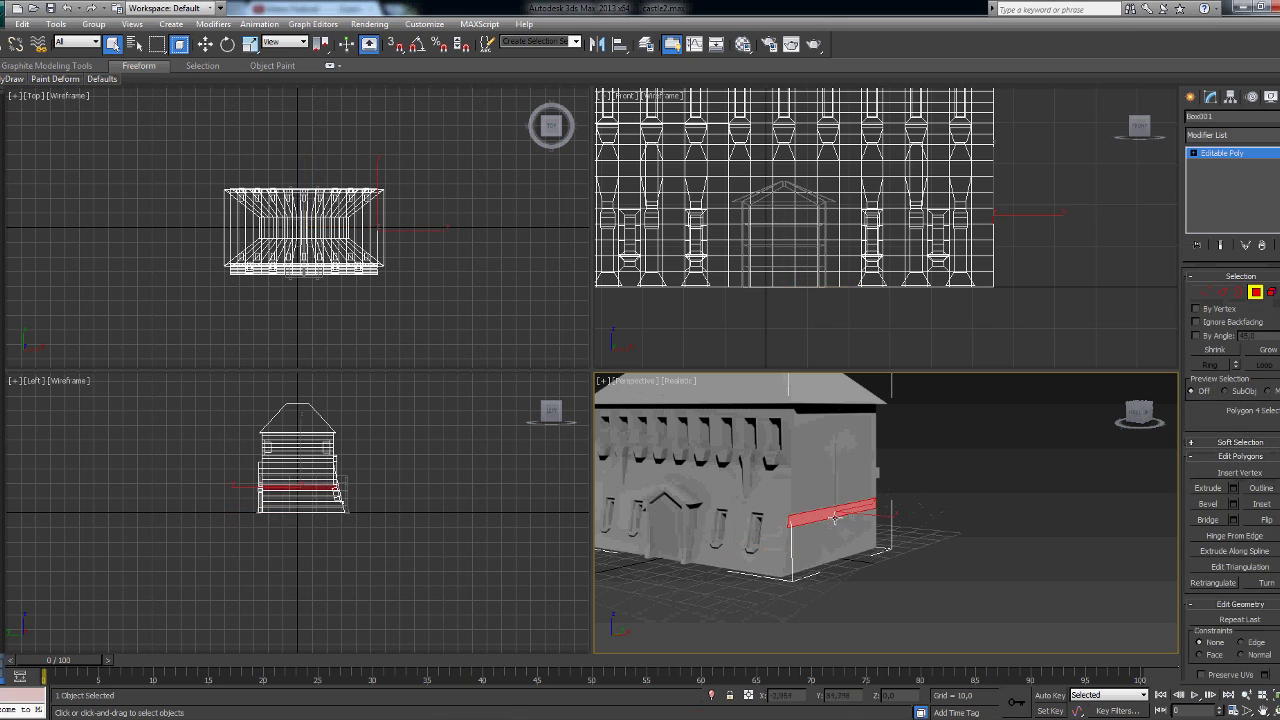
{"action": "left_click", "coordinate": [801, 551]}
{"action": "left_click_drag", "start_coordinate": [801, 551], "coordinate": [801, 515]}
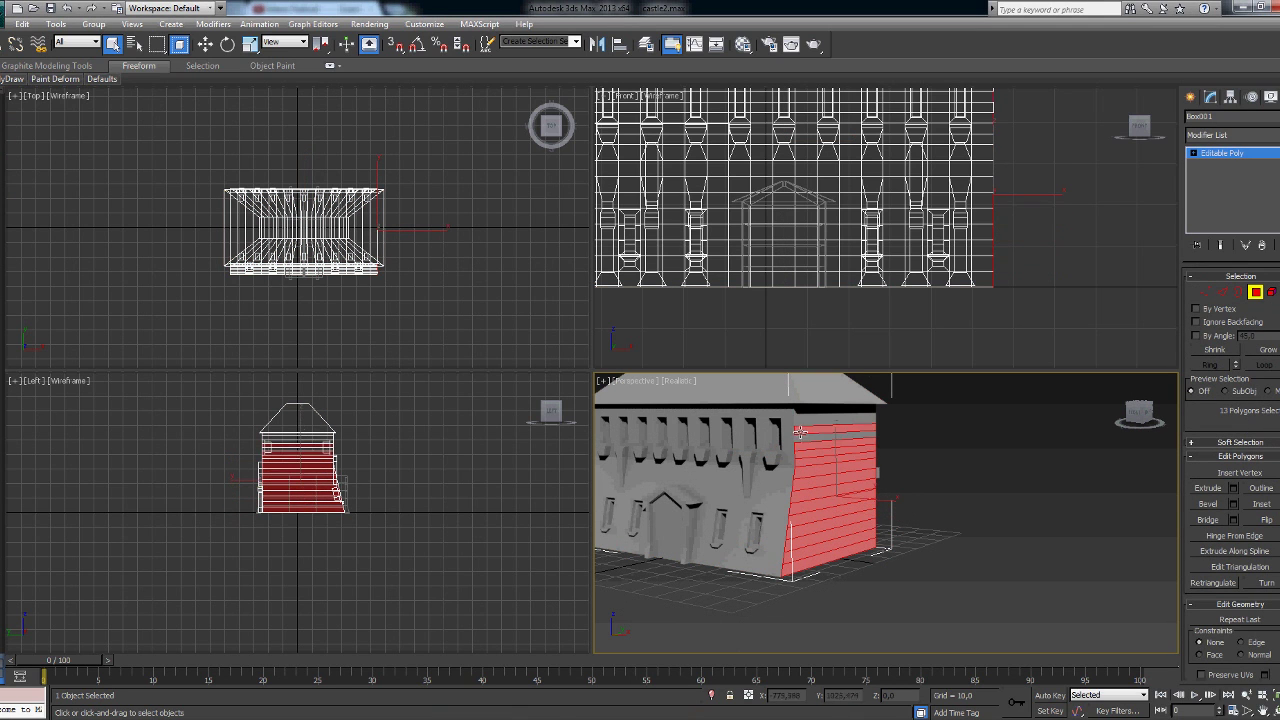
{"action": "middle_click_drag", "start_coordinate": [1035, 416], "coordinate": [1118, 417], "text": "alt"}
{"action": "middle_click_drag", "start_coordinate": [800, 378], "coordinate": [805, 440], "text": "alt"}
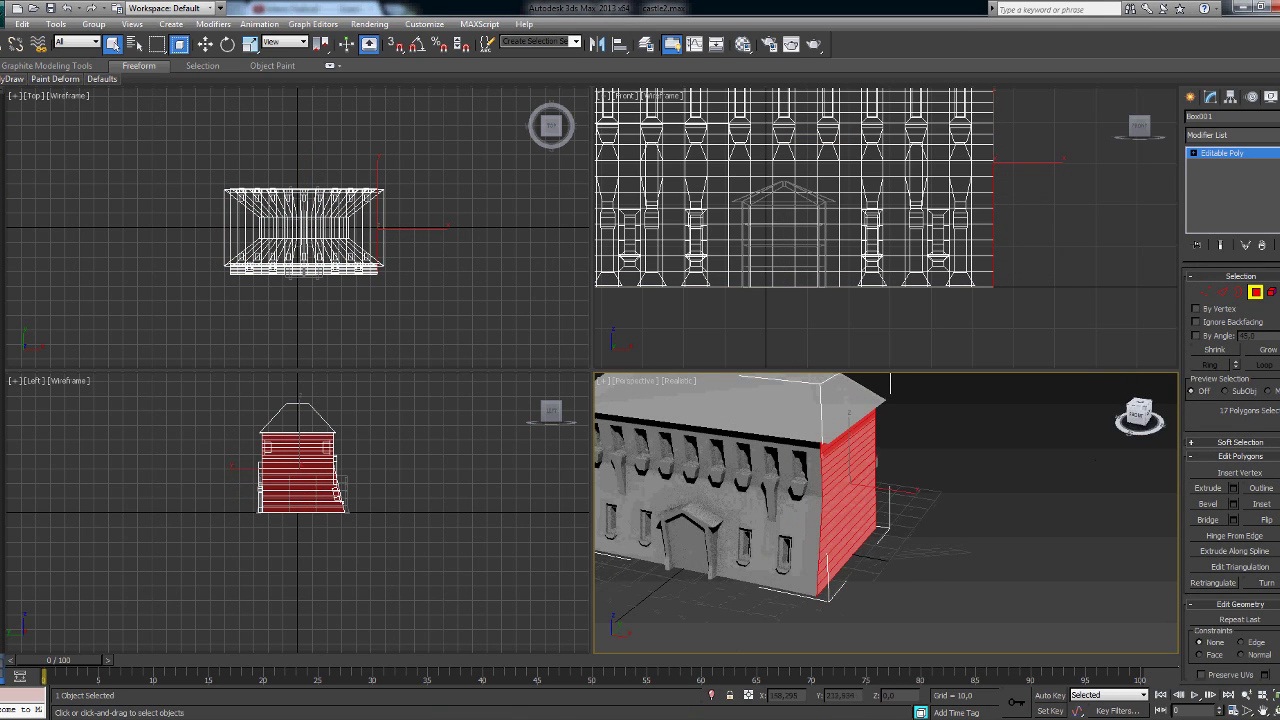
{"action": "left_click", "coordinate": [1207, 487]}
{"action": "left_click_drag", "start_coordinate": [850, 500], "coordinate": [612, 351]}
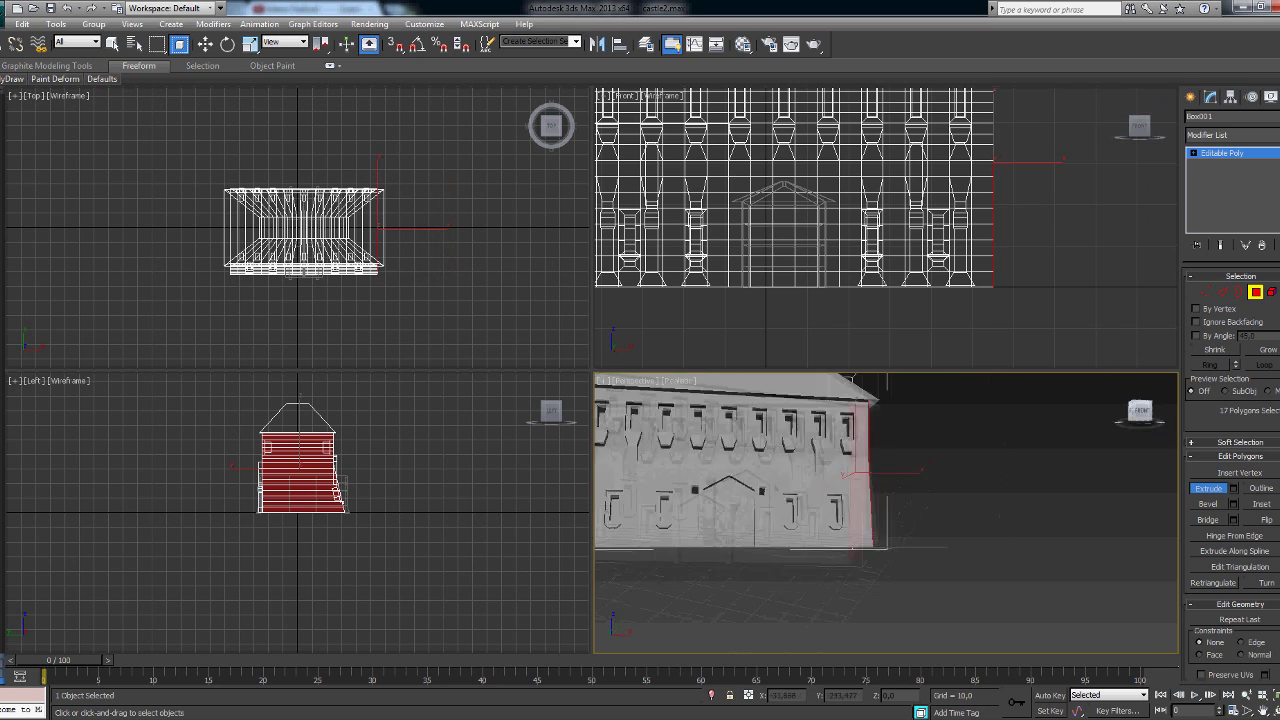
Step: Add the upper end-wall polygons to the selection
{"action": "middle_click_drag", "start_coordinate": [760, 385], "coordinate": [720, 560], "text": "alt"}
{"action": "left_click_drag", "start_coordinate": [720, 590], "coordinate": [693, 458]}
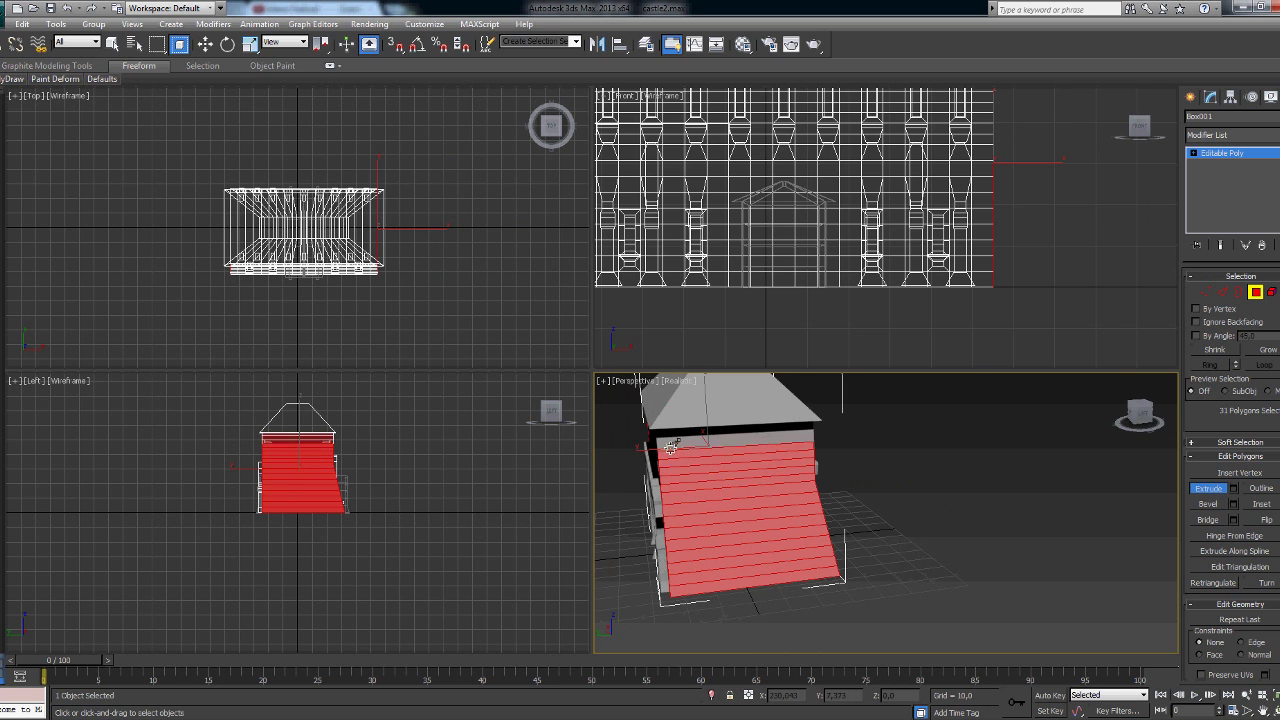
{"action": "mouse_move", "coordinate": [671, 447]}
{"action": "middle_mouse_down", "text": "alt"}
{"action": "mouse_move", "coordinate": [853, 448]}
{"action": "mouse_move", "coordinate": [746, 357]}
{"action": "mouse_move", "coordinate": [700, 380]}
{"action": "mouse_move", "coordinate": [709, 463]}
{"action": "middle_mouse_up", "text": "alt"}
Step: Extrude both wing tops upward and scale them down into small squares
{"action": "left_click", "coordinate": [709, 463]}
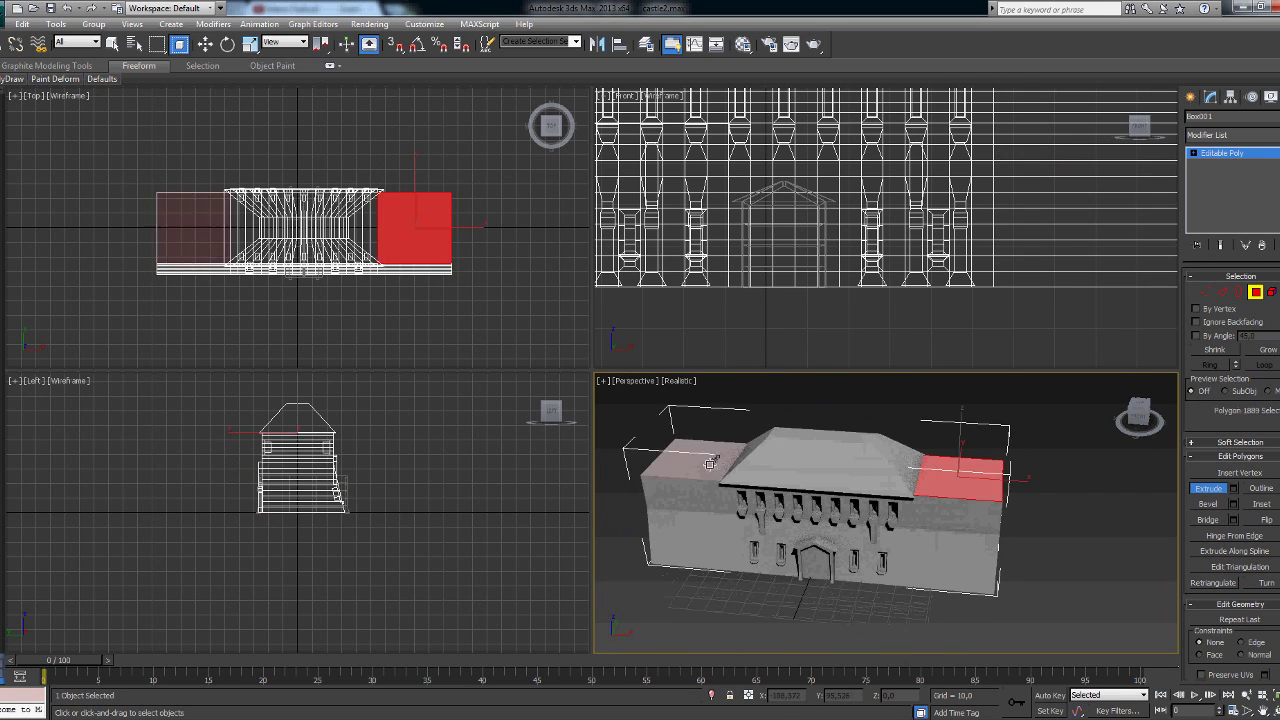
{"action": "mouse_move", "coordinate": [709, 463]}
{"action": "left_mouse_down", "text": "ctrl"}
{"action": "mouse_move", "coordinate": [637, 417]}
{"action": "mouse_move", "coordinate": [640, 385]}
{"action": "left_mouse_up", "text": "ctrl"}
{"action": "key", "text": "r"}
{"action": "left_click_drag", "start_coordinate": [985, 400], "coordinate": [1075, 427]}
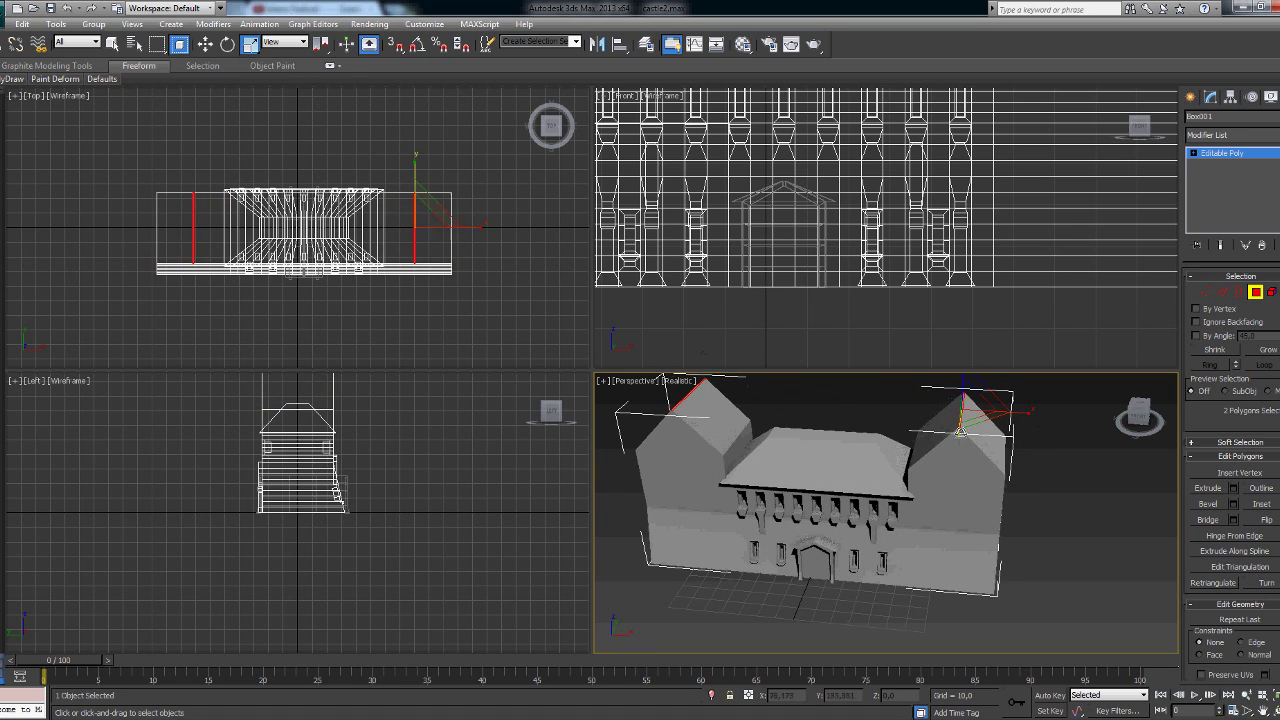
{"action": "left_click_drag", "start_coordinate": [960, 422], "coordinate": [958, 445]}
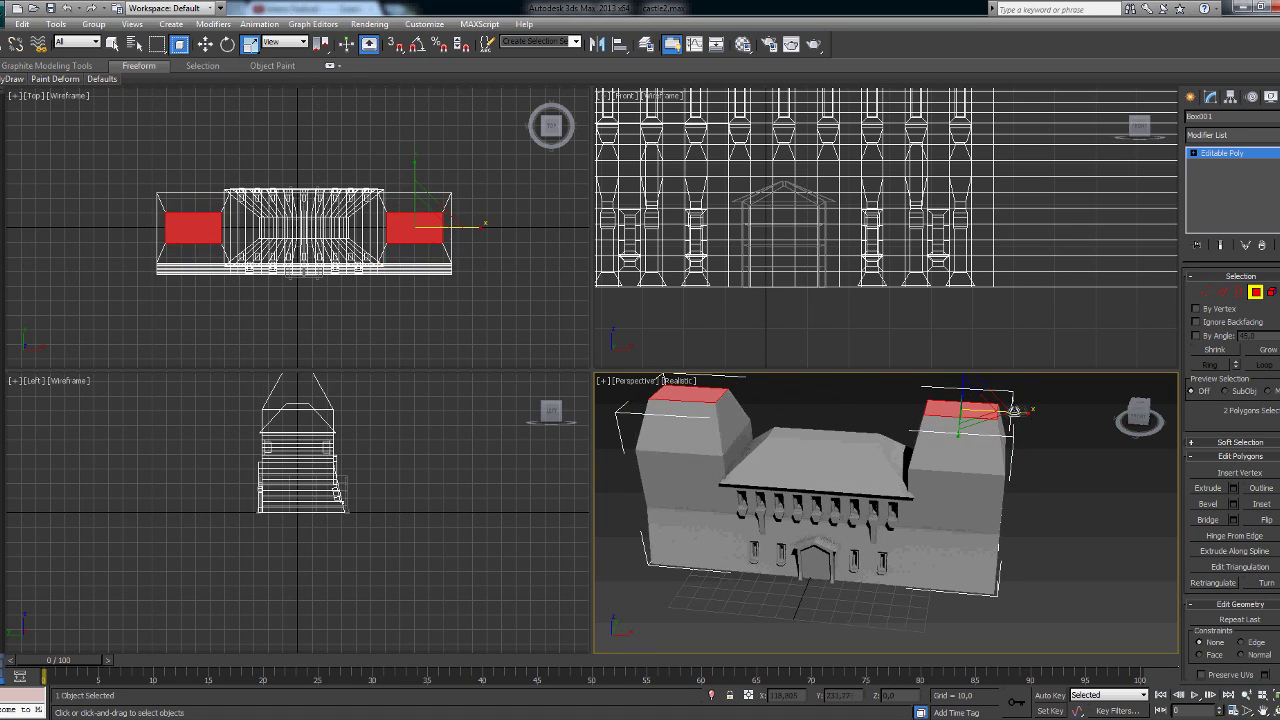
{"action": "middle_click_drag", "start_coordinate": [958, 445], "coordinate": [948, 418], "text": "alt"}
{"action": "mouse_move", "coordinate": [948, 418]}
{"action": "left_mouse_down"}
{"action": "mouse_move", "coordinate": [1034, 363]}
{"action": "mouse_move", "coordinate": [1006, 408]}
{"action": "mouse_move", "coordinate": [1137, 414]}
{"action": "mouse_move", "coordinate": [1104, 427]}
{"action": "left_mouse_up"}
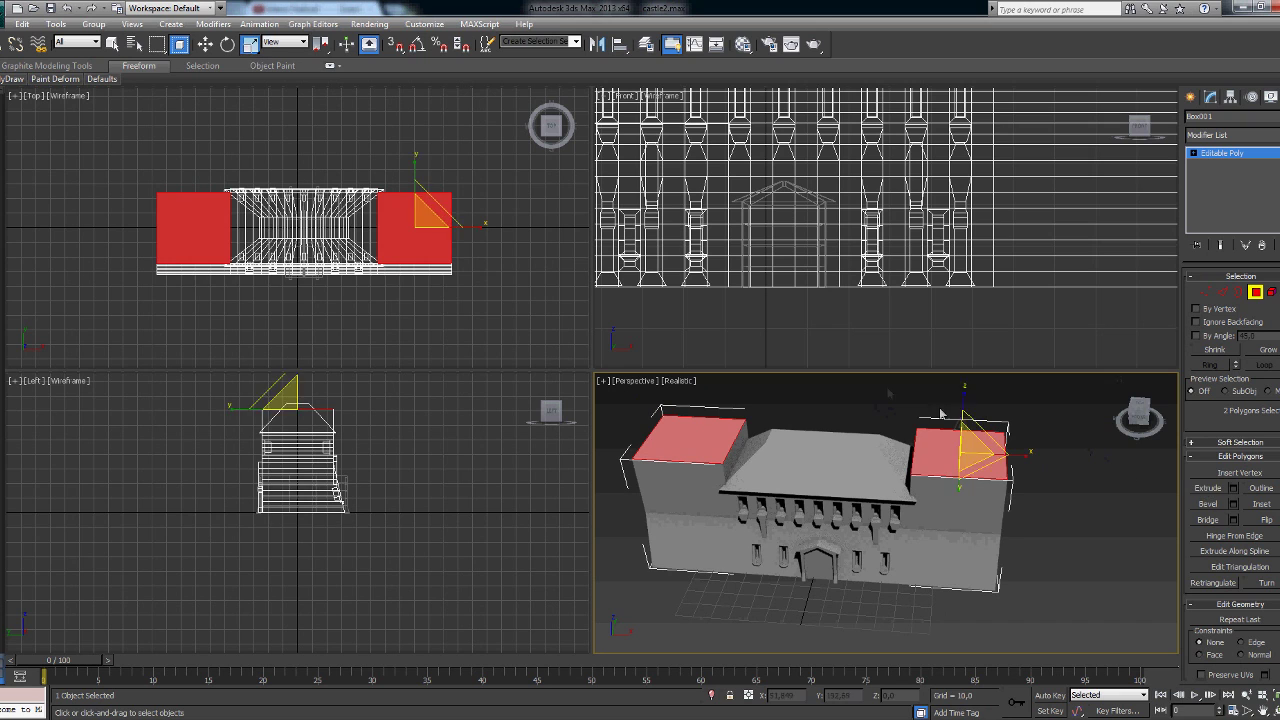
{"action": "left_click_drag", "start_coordinate": [940, 413], "coordinate": [1169, 411]}
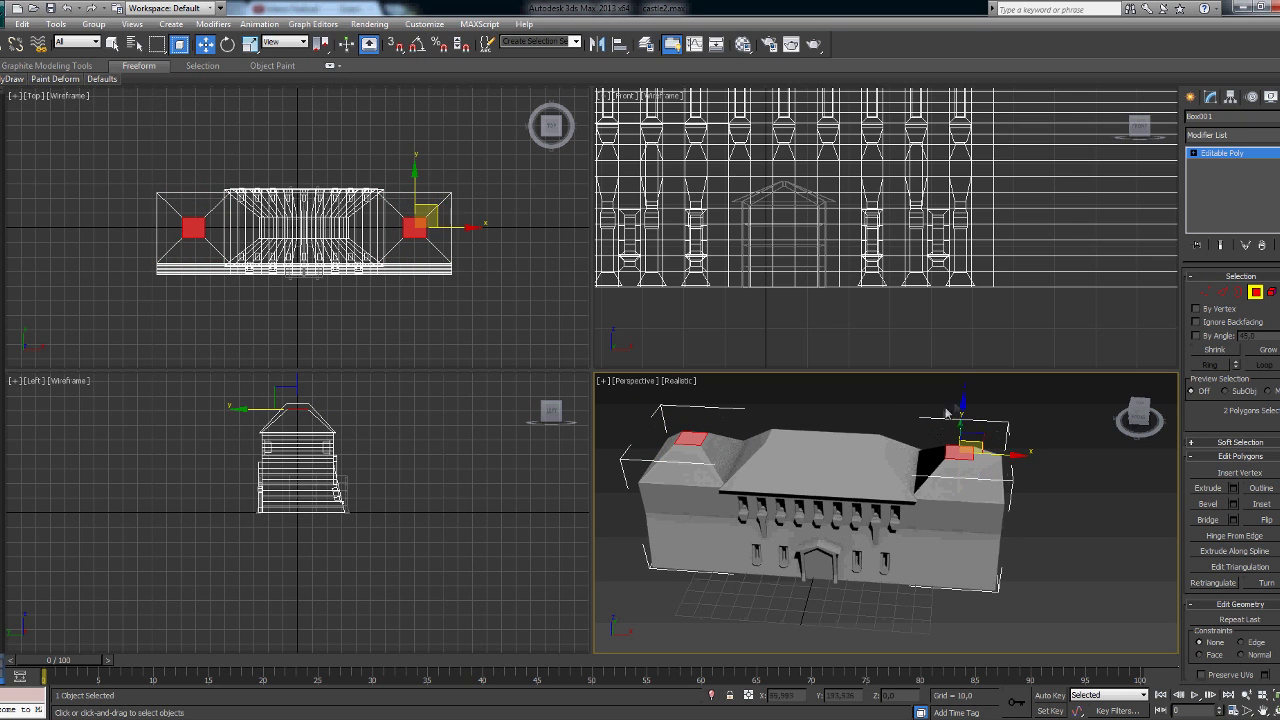
Step: Raise the wing tops and squeeze them to 18% along Y into ridges
{"action": "key", "text": "ctrl+z"}
{"action": "middle_click_drag", "start_coordinate": [951, 433], "coordinate": [957, 398], "text": "alt"}
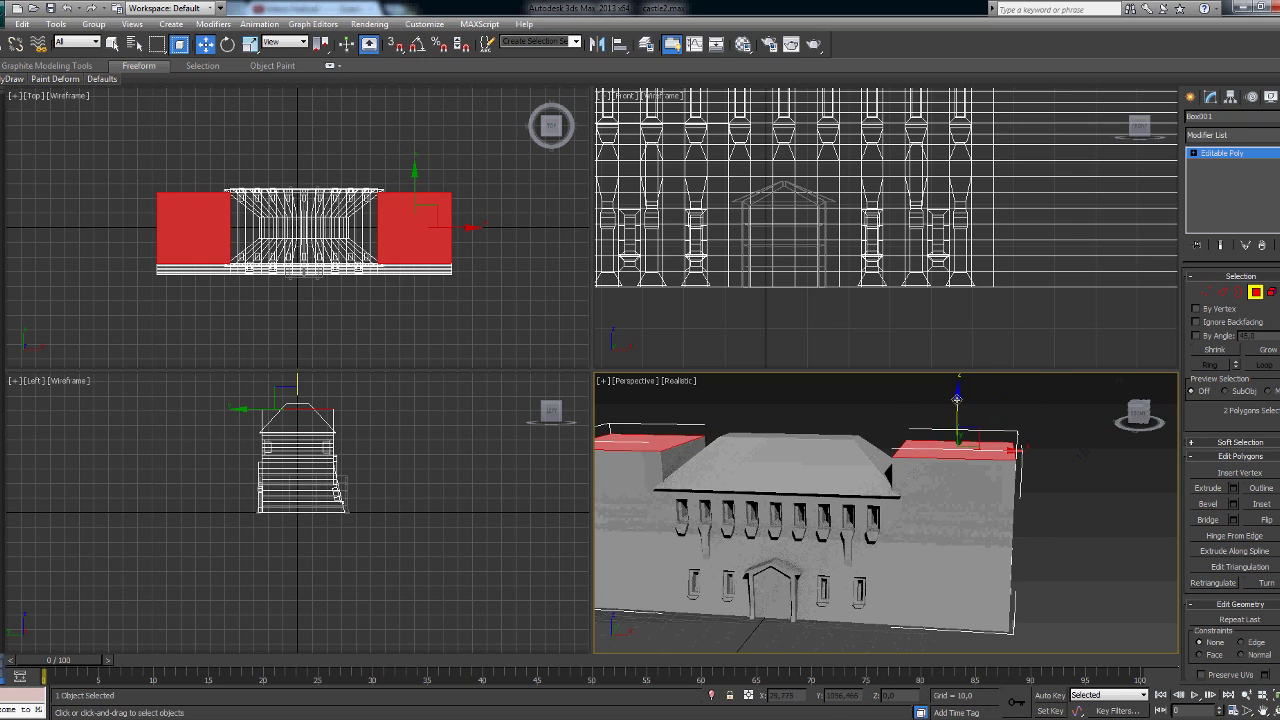
{"action": "left_click_drag", "start_coordinate": [957, 414], "coordinate": [957, 399]}
{"action": "mouse_move", "coordinate": [999, 449]}
{"action": "left_mouse_down"}
{"action": "mouse_move", "coordinate": [941, 449]}
{"action": "mouse_move", "coordinate": [801, 583]}
{"action": "left_mouse_up"}
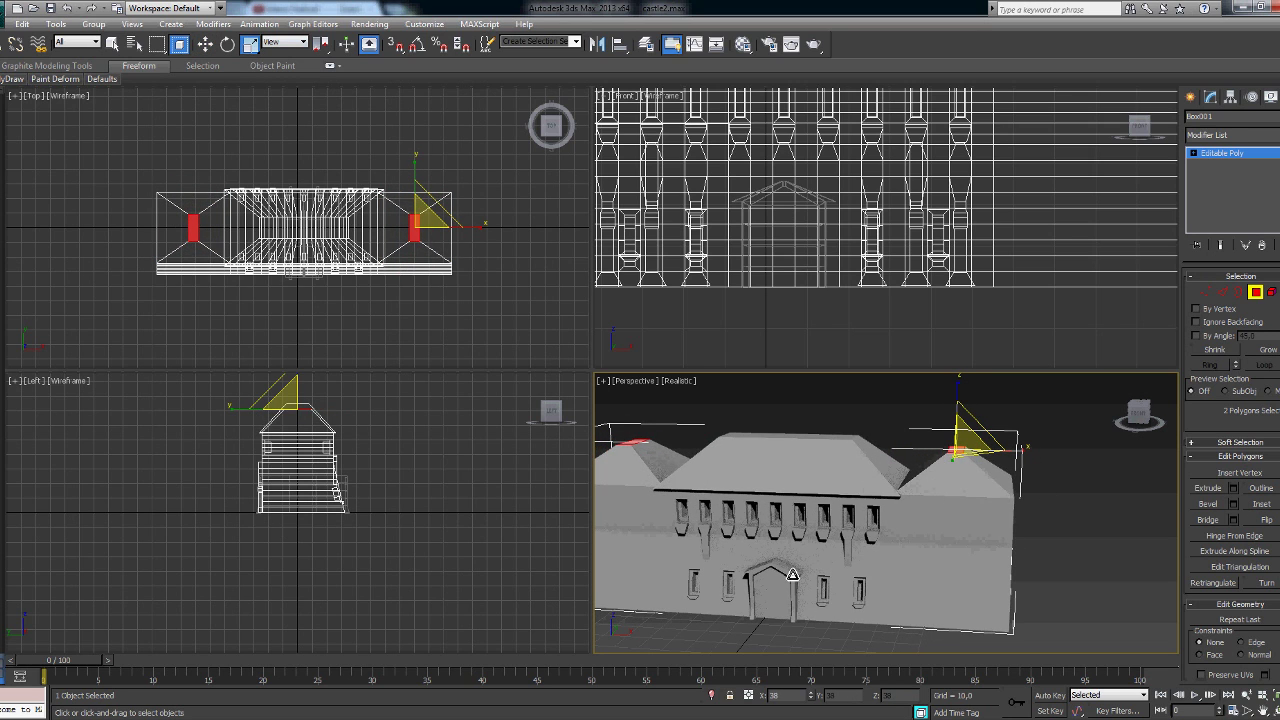
{"action": "key", "text": "ctrl+z"}
{"action": "key", "text": "ctrl+z"}
{"action": "key", "text": "ctrl+y"}
{"action": "mouse_move", "coordinate": [792, 575]}
{"action": "middle_mouse_down", "text": "alt"}
{"action": "mouse_move", "coordinate": [860, 520]}
{"action": "mouse_move", "coordinate": [900, 530]}
{"action": "middle_mouse_up", "text": "alt"}
{"action": "left_click_drag", "start_coordinate": [853, 540], "coordinate": [992, 521]}
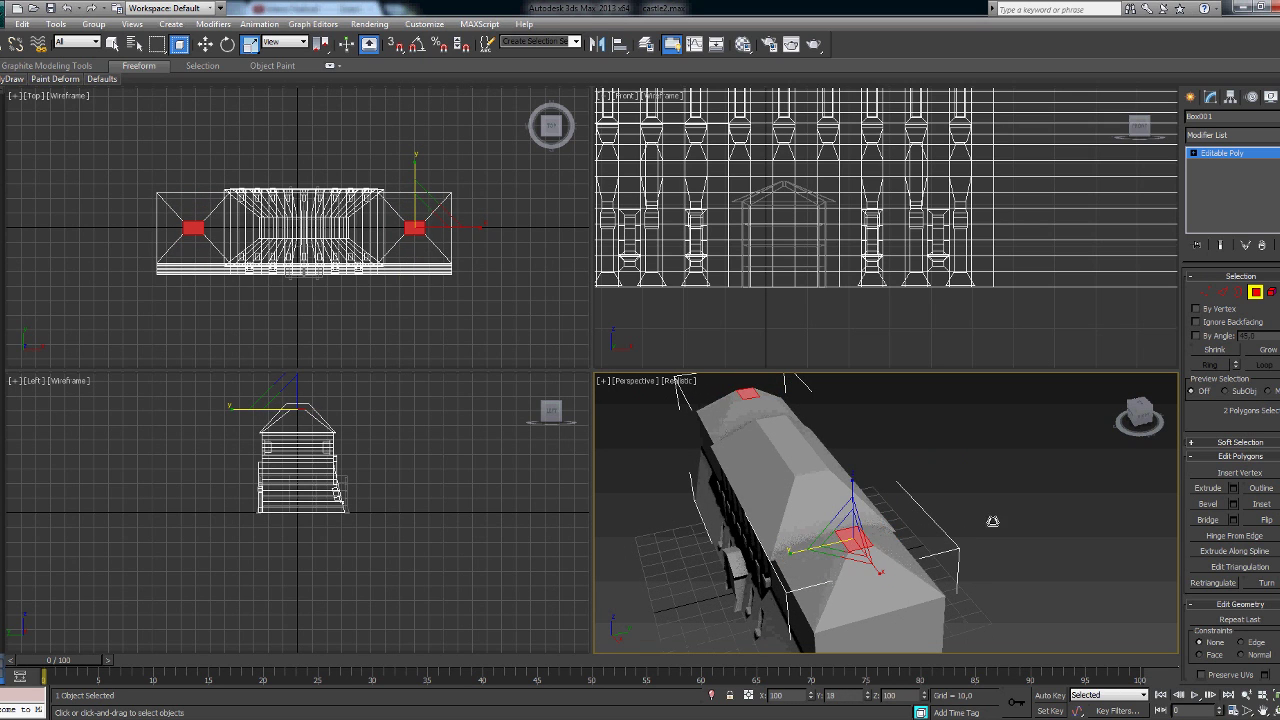
Step: Select the hip-end roof faces on both wings and enlarge them slightly to overhang the walls
{"action": "middle_click_drag", "start_coordinate": [992, 521], "coordinate": [850, 480], "text": "alt"}
{"action": "left_click", "coordinate": [960, 525], "text": "ctrl"}
{"action": "left_click", "coordinate": [680, 448], "text": "ctrl"}
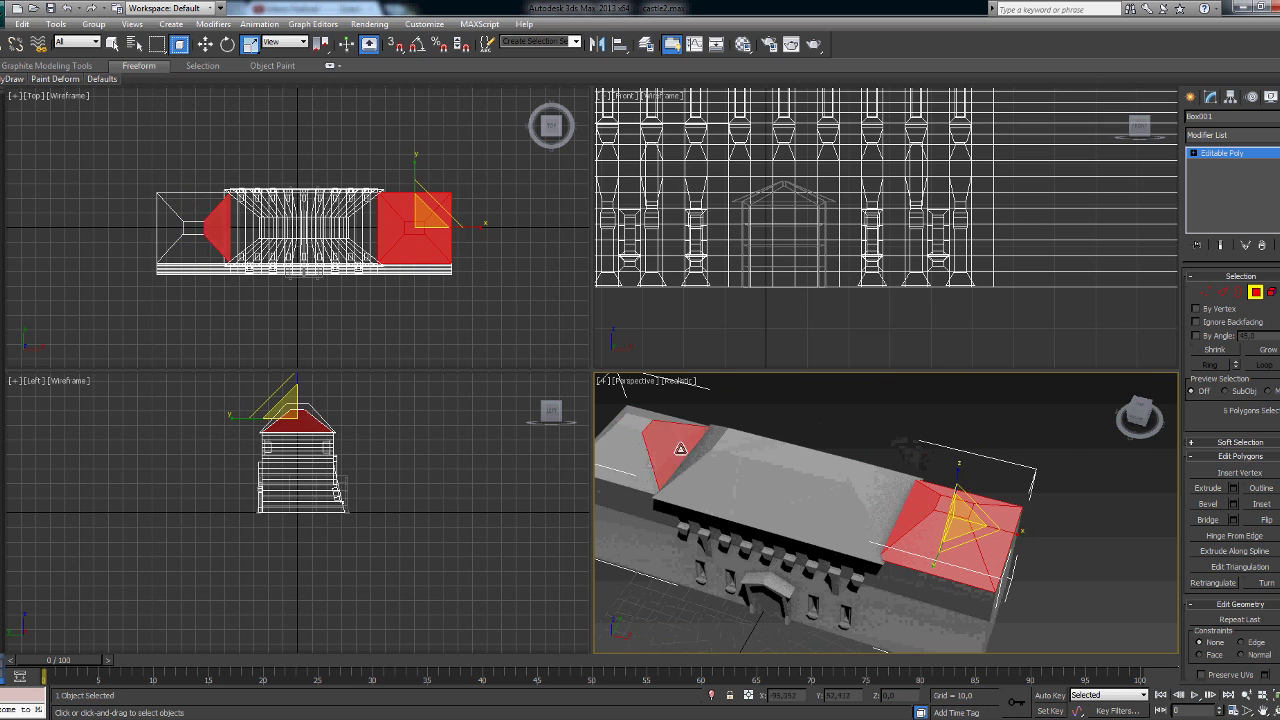
{"action": "left_click", "coordinate": [625, 455], "text": "ctrl"}
{"action": "left_click", "coordinate": [613, 427], "text": "ctrl"}
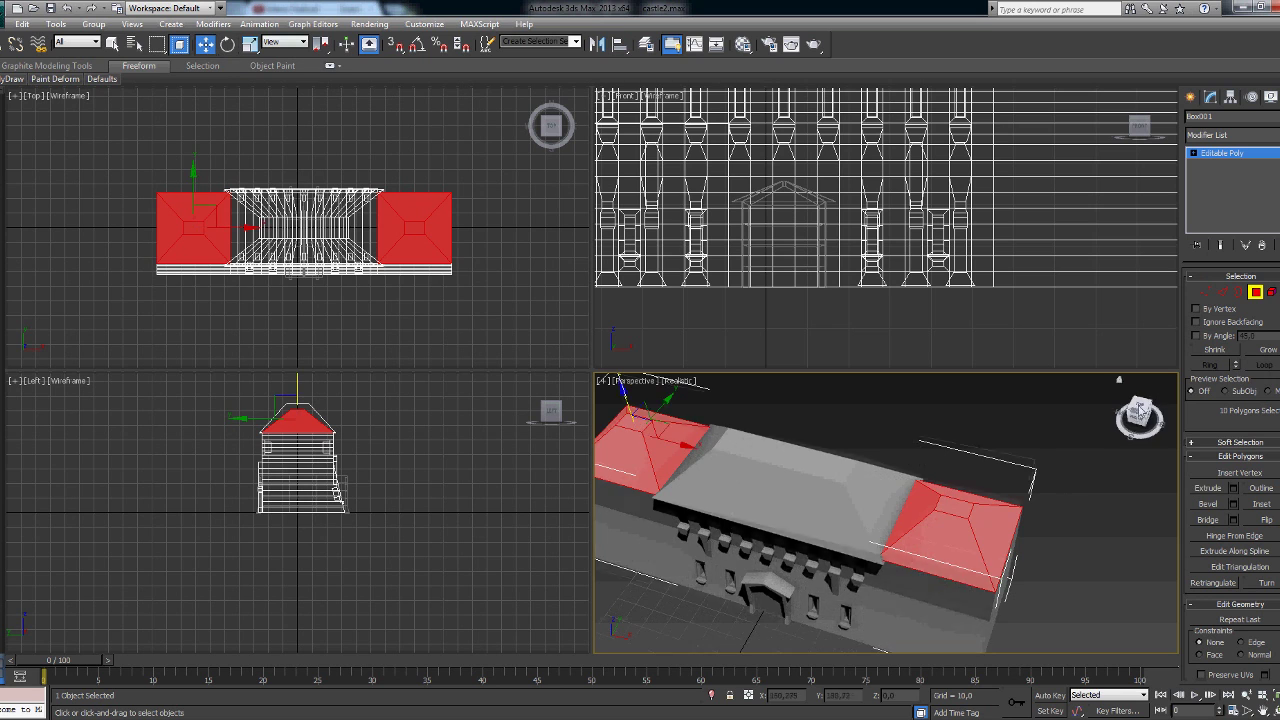
{"action": "middle_click_drag", "start_coordinate": [900, 480], "coordinate": [1033, 466], "text": "alt"}
{"action": "left_click_drag", "start_coordinate": [1033, 466], "coordinate": [1028, 448]}
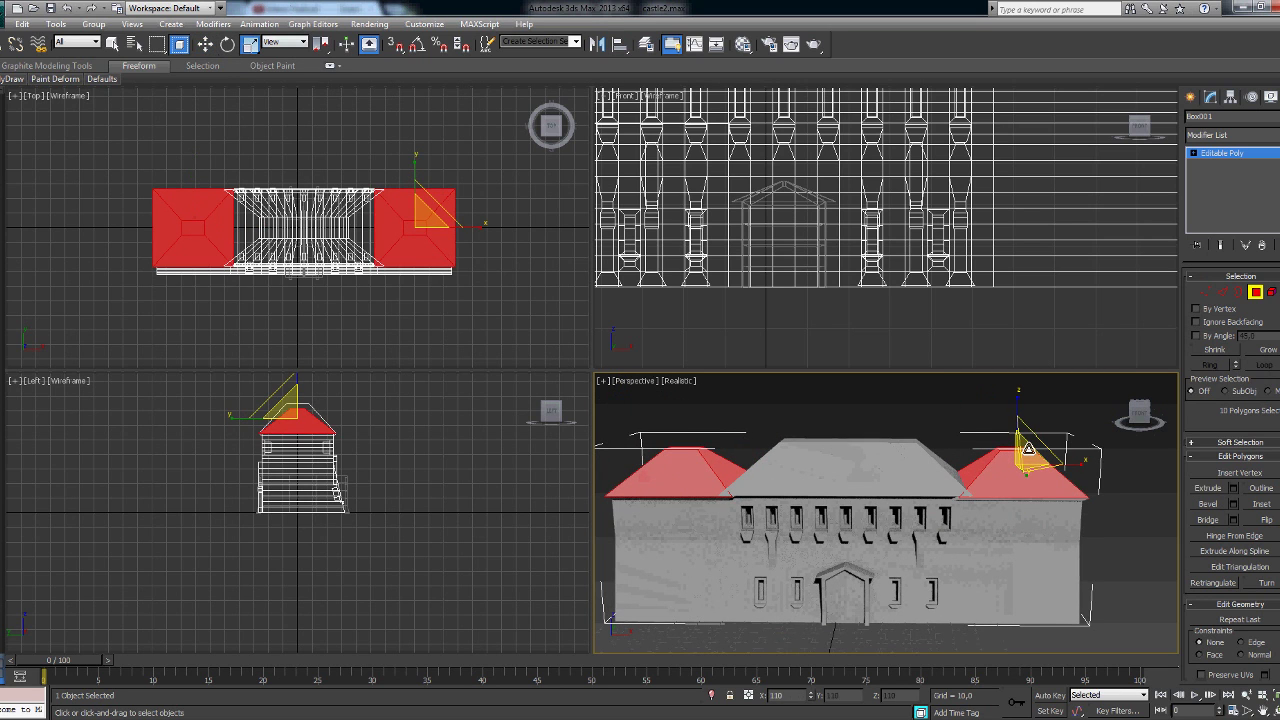
Step: Lift the wing roofs slightly upward, then pick the left gable face and clear the selection
{"action": "left_click", "coordinate": [205, 44]}
{"action": "scroll", "coordinate": [818, 485], "scroll_direction": "up", "scroll_amount": 5}
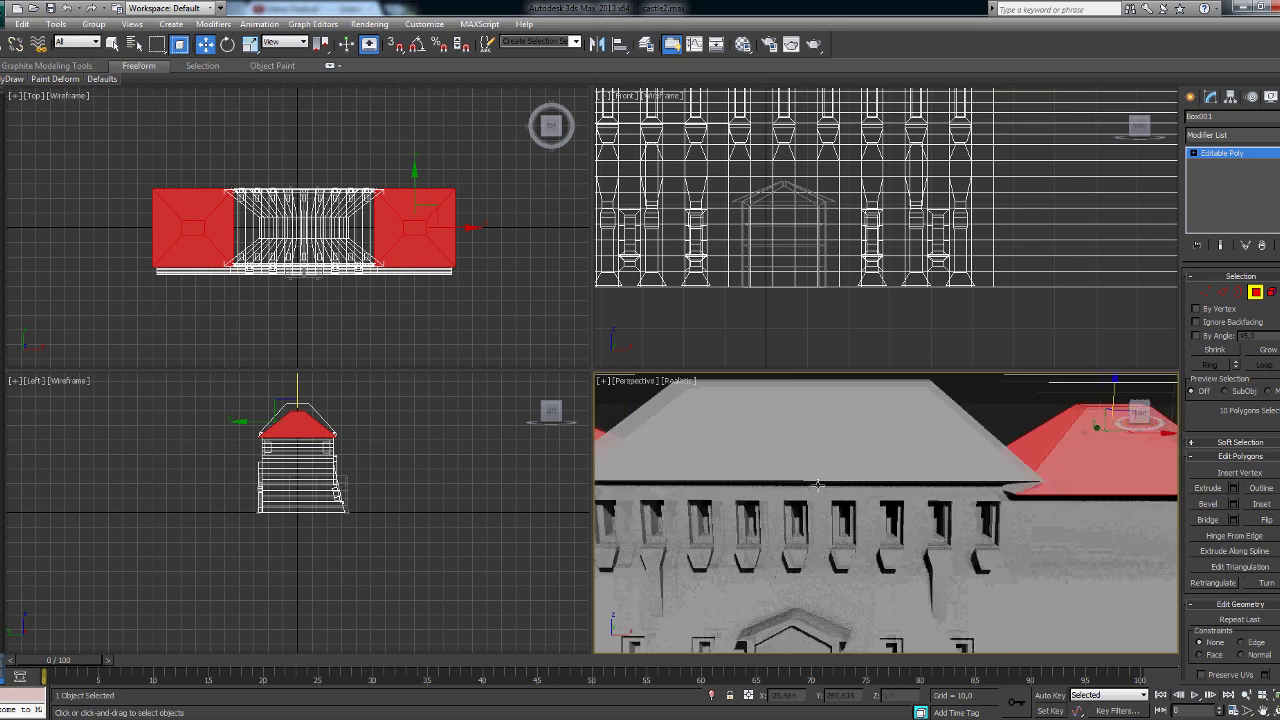
{"action": "scroll", "coordinate": [818, 485], "scroll_direction": "down", "scroll_amount": 5}
{"action": "left_click_drag", "start_coordinate": [1008, 425], "coordinate": [1004, 413]}
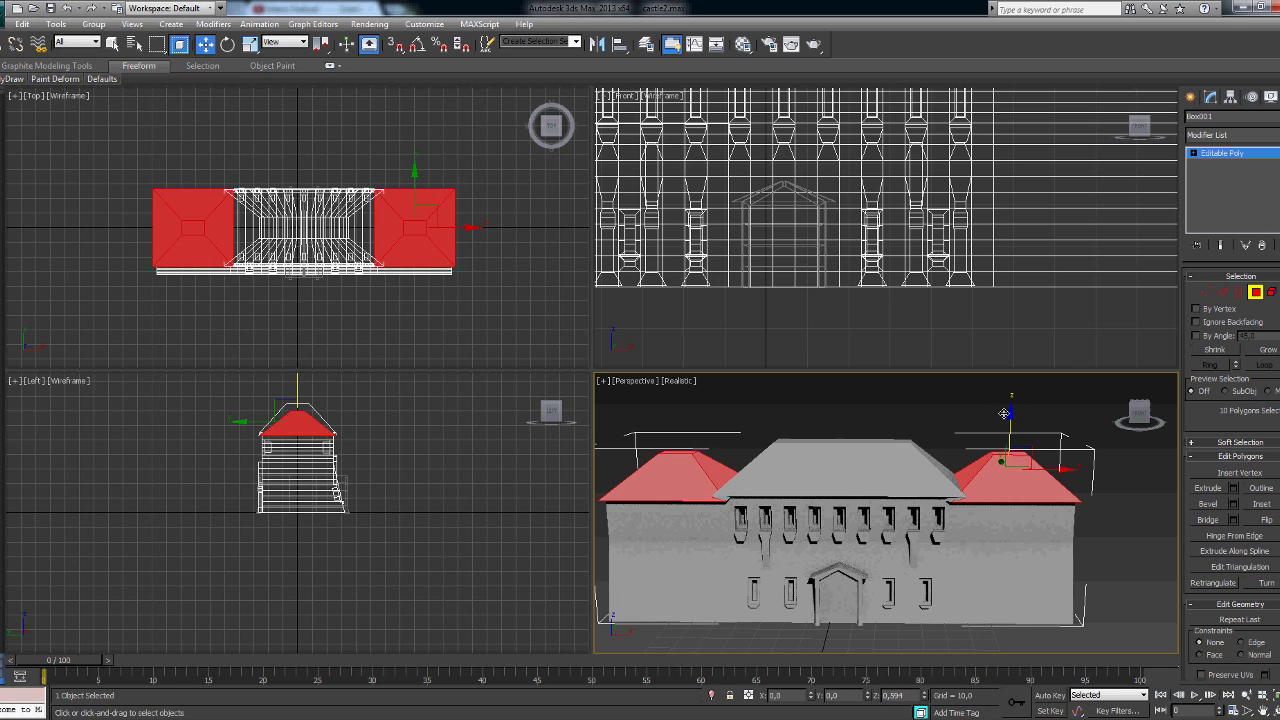
{"action": "left_click", "coordinate": [972, 469]}
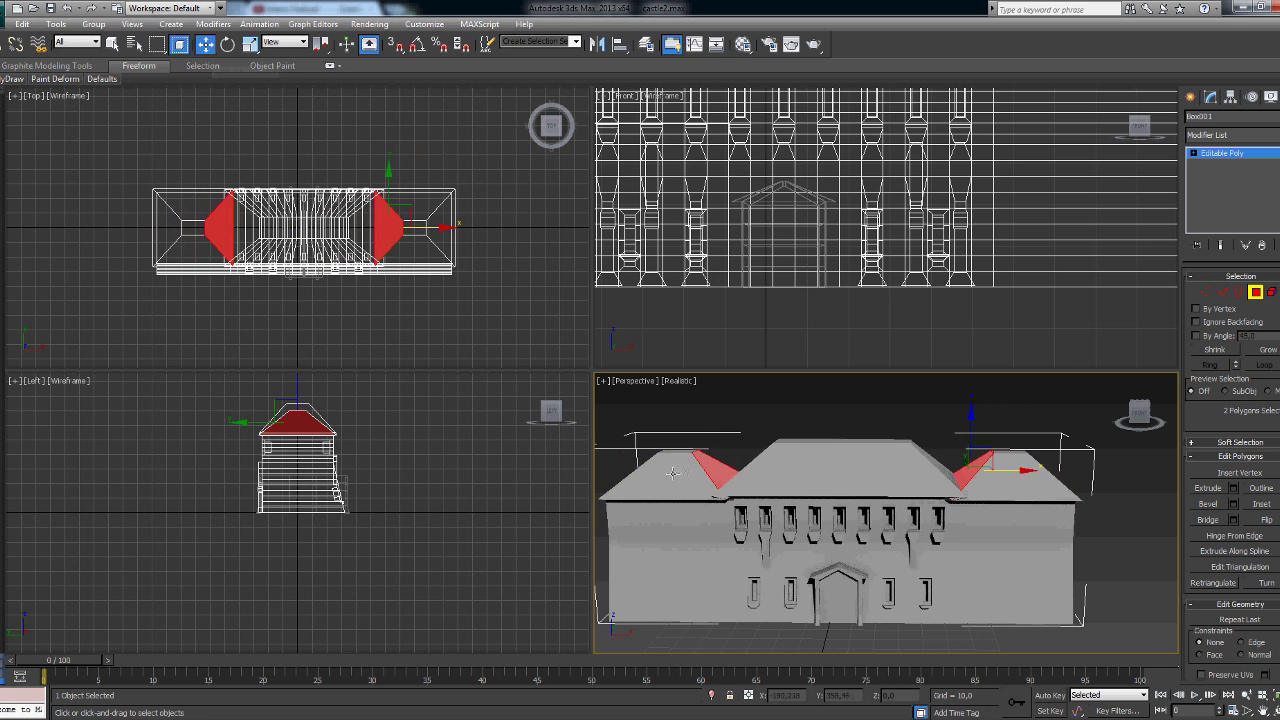
{"action": "left_click", "coordinate": [975, 470]}
{"action": "left_click", "coordinate": [884, 465]}
{"action": "left_click", "coordinate": [715, 467]}
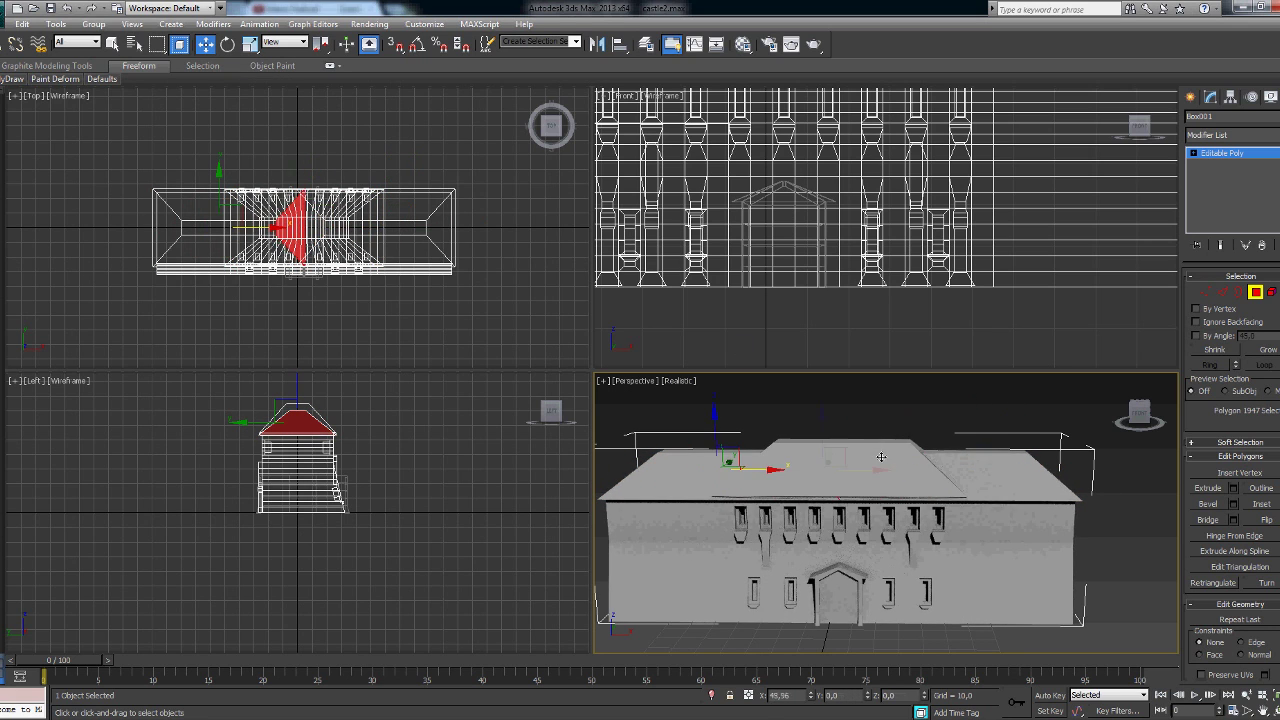
{"action": "left_click", "coordinate": [780, 420]}
Step: In Edge mode with wireframe shown, select the end-wall edge loops and raise them
{"action": "mouse_move", "coordinate": [780, 420]}
{"action": "middle_mouse_down", "text": "alt"}
{"action": "mouse_move", "coordinate": [850, 480]}
{"action": "mouse_move", "coordinate": [820, 500]}
{"action": "mouse_move", "coordinate": [1000, 470]}
{"action": "middle_mouse_up", "text": "alt"}
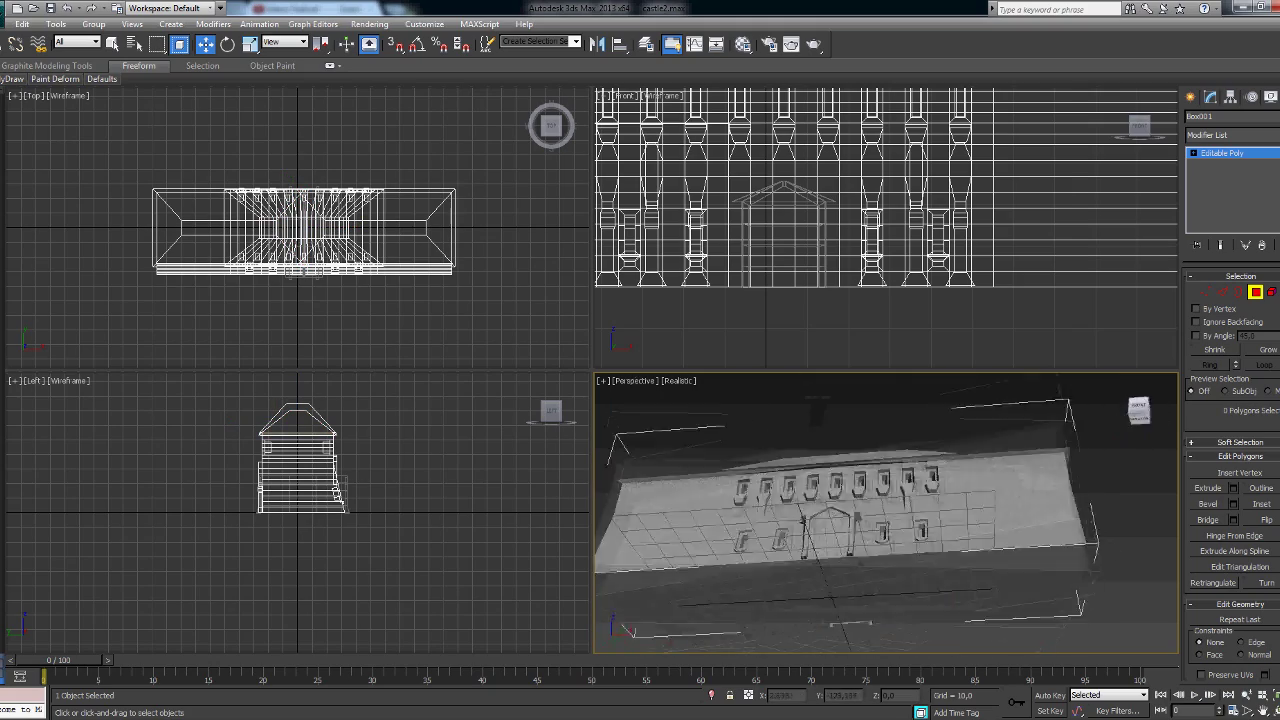
{"action": "middle_click_drag", "start_coordinate": [900, 510], "coordinate": [807, 563], "text": "alt"}
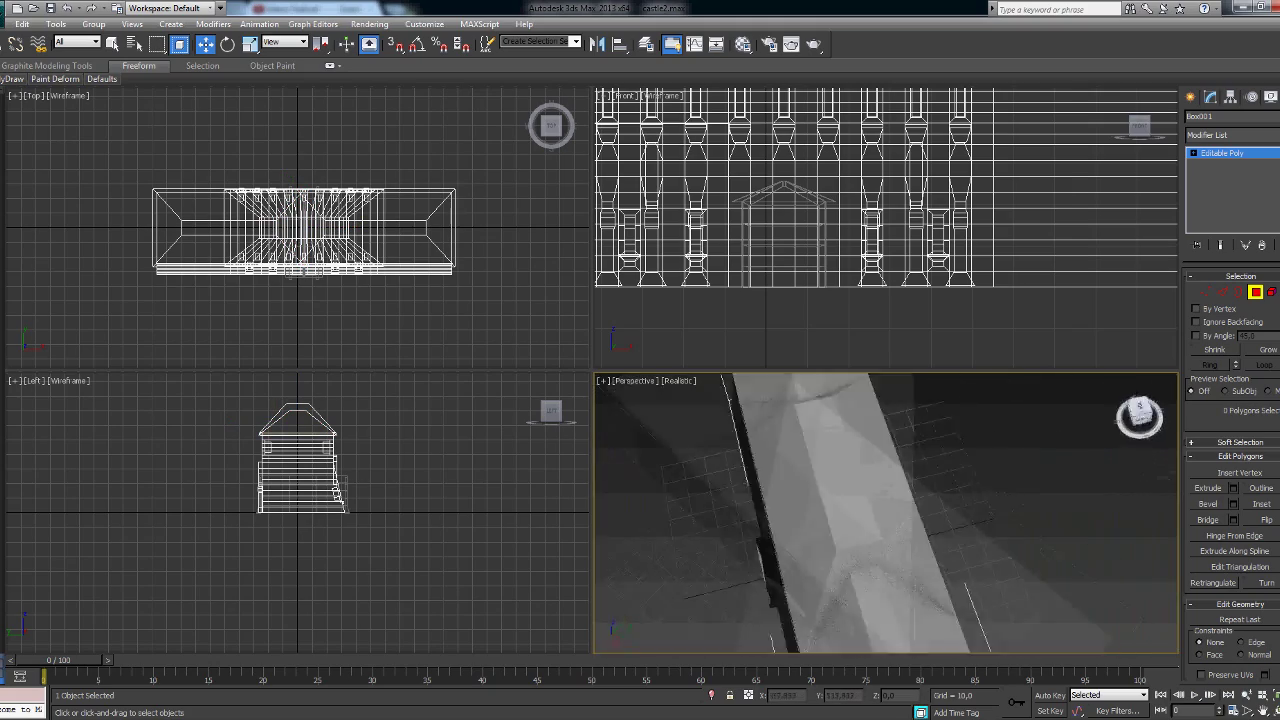
{"action": "key", "text": "2"}
{"action": "left_click", "coordinate": [807, 563]}
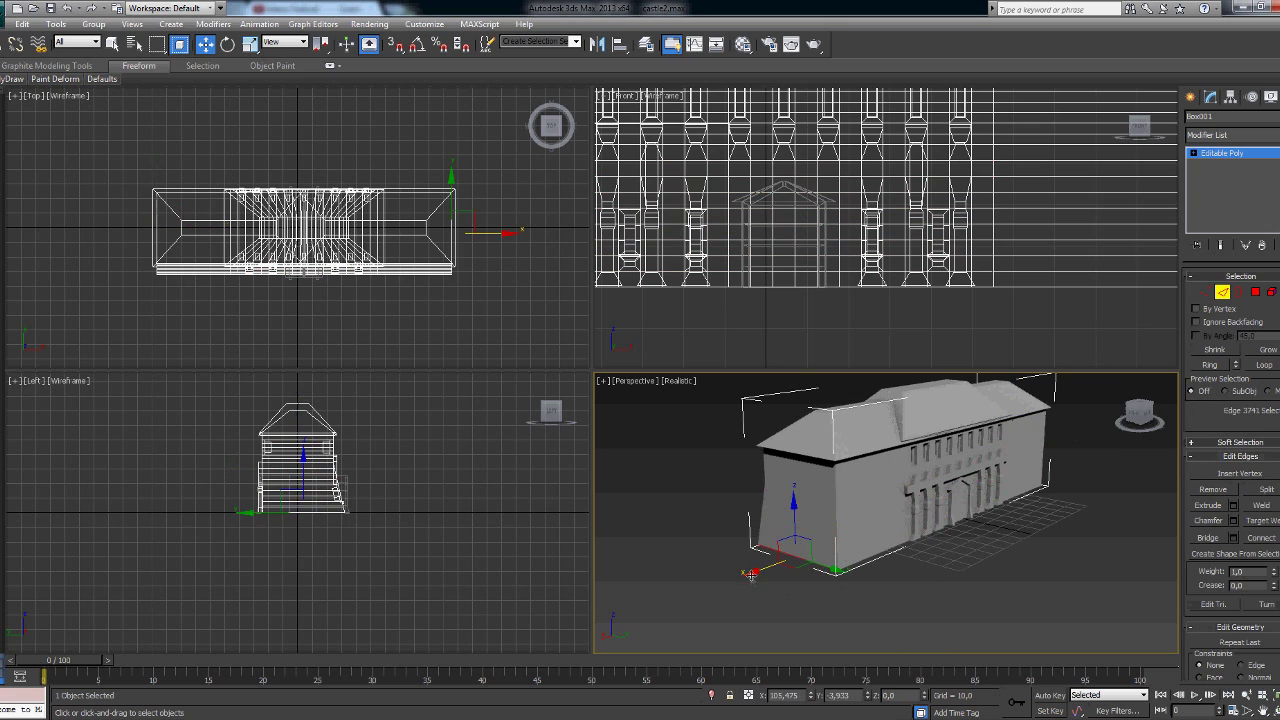
{"action": "scroll", "coordinate": [846, 566], "scroll_direction": "up", "scroll_amount": 5}
{"action": "key", "text": "F4"}
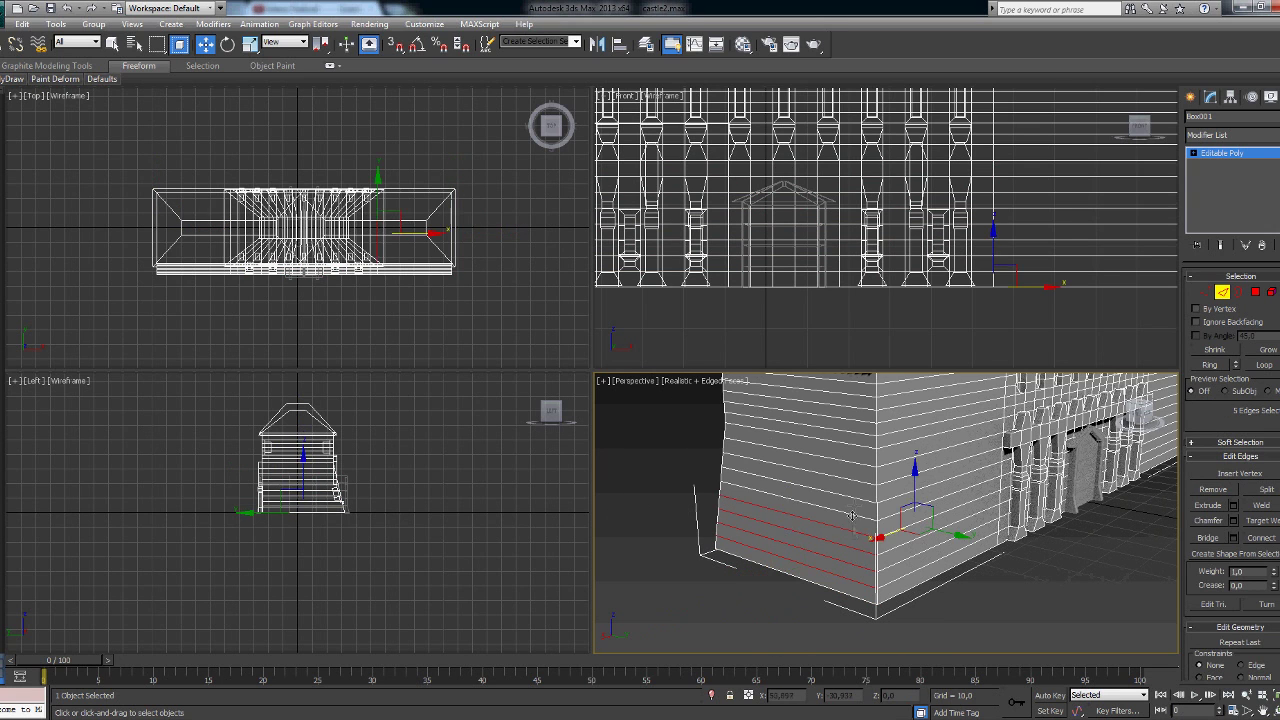
{"action": "left_click_drag", "start_coordinate": [848, 494], "coordinate": [850, 480]}
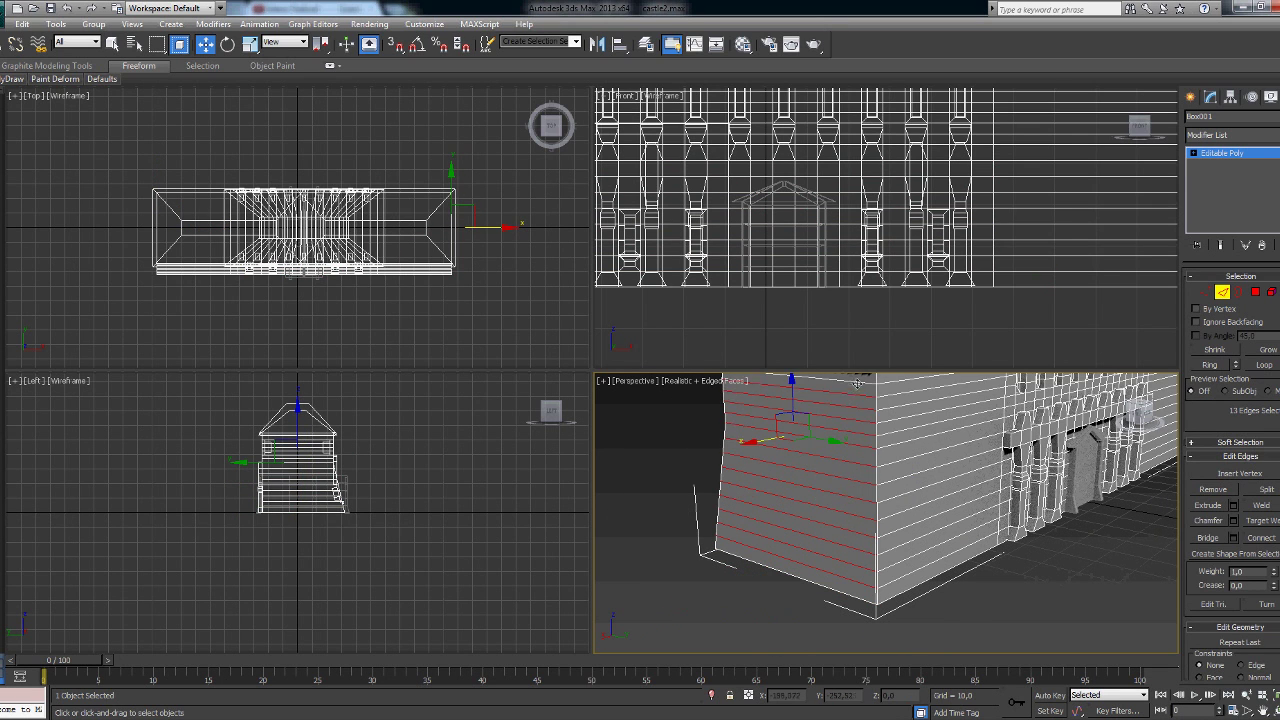
Step: Select the end wall's bottom edges and convert them to the bottom polygon strip
{"action": "middle_click_drag", "start_coordinate": [857, 383], "coordinate": [860, 420], "text": "alt"}
{"action": "left_click", "coordinate": [860, 606]}
{"action": "left_click", "coordinate": [830, 612]}
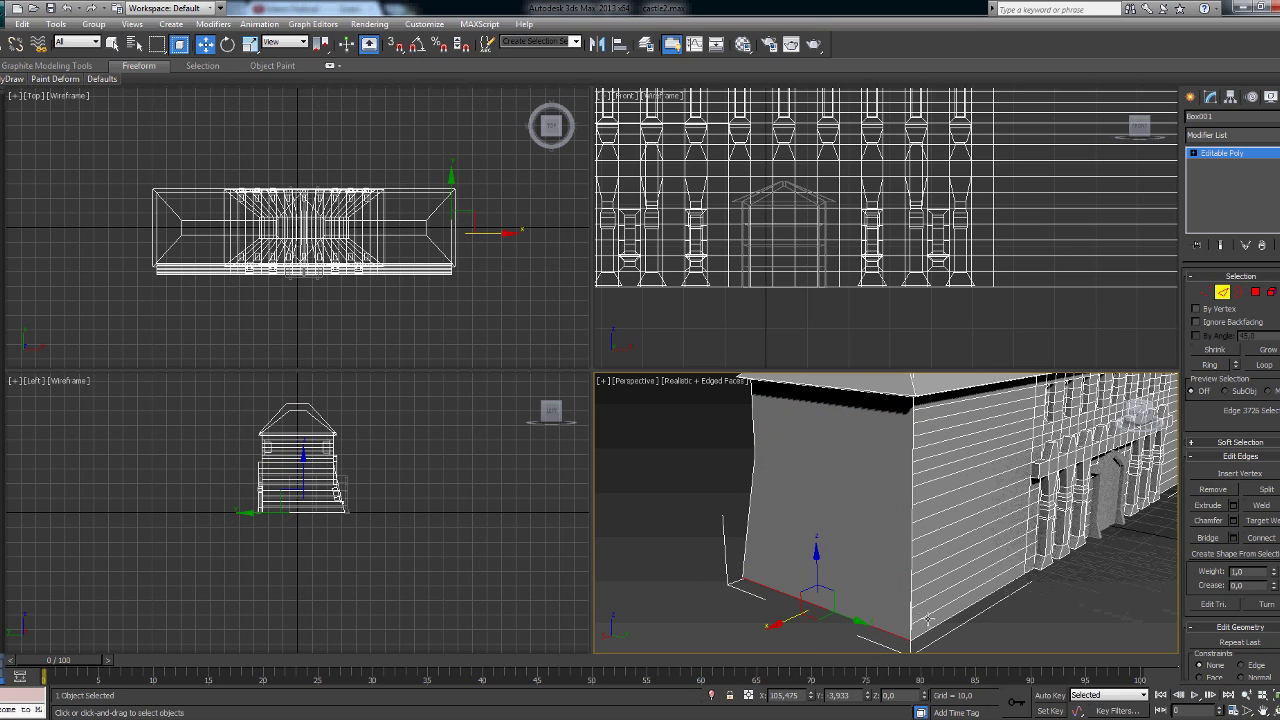
{"action": "left_click", "coordinate": [1255, 291], "text": "ctrl"}
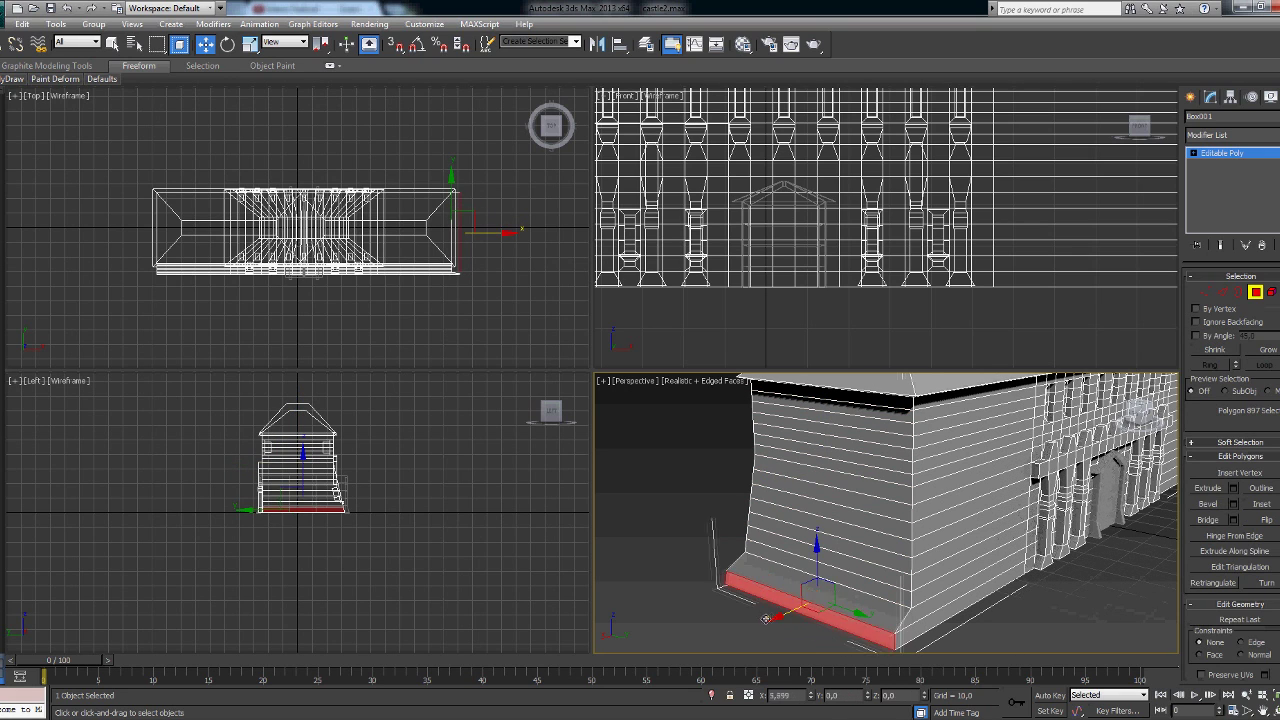
Step: Clear the selection and frame the building's end in the Top view
{"action": "middle_click_drag", "start_coordinate": [1120, 430], "coordinate": [503, 359], "text": "alt"}
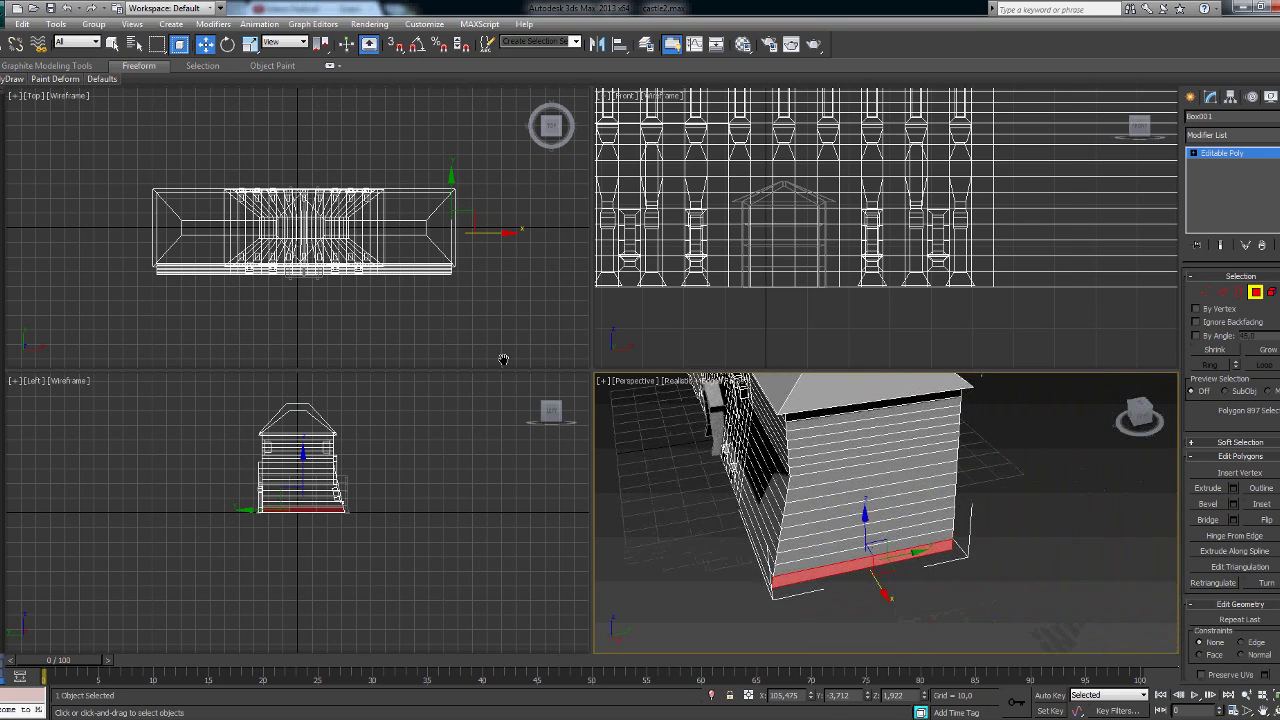
{"action": "left_click", "coordinate": [1014, 545]}
{"action": "mouse_move", "coordinate": [1014, 545]}
{"action": "middle_mouse_down", "text": "alt"}
{"action": "mouse_move", "coordinate": [1079, 433]}
{"action": "mouse_move", "coordinate": [958, 491]}
{"action": "middle_mouse_up", "text": "alt"}
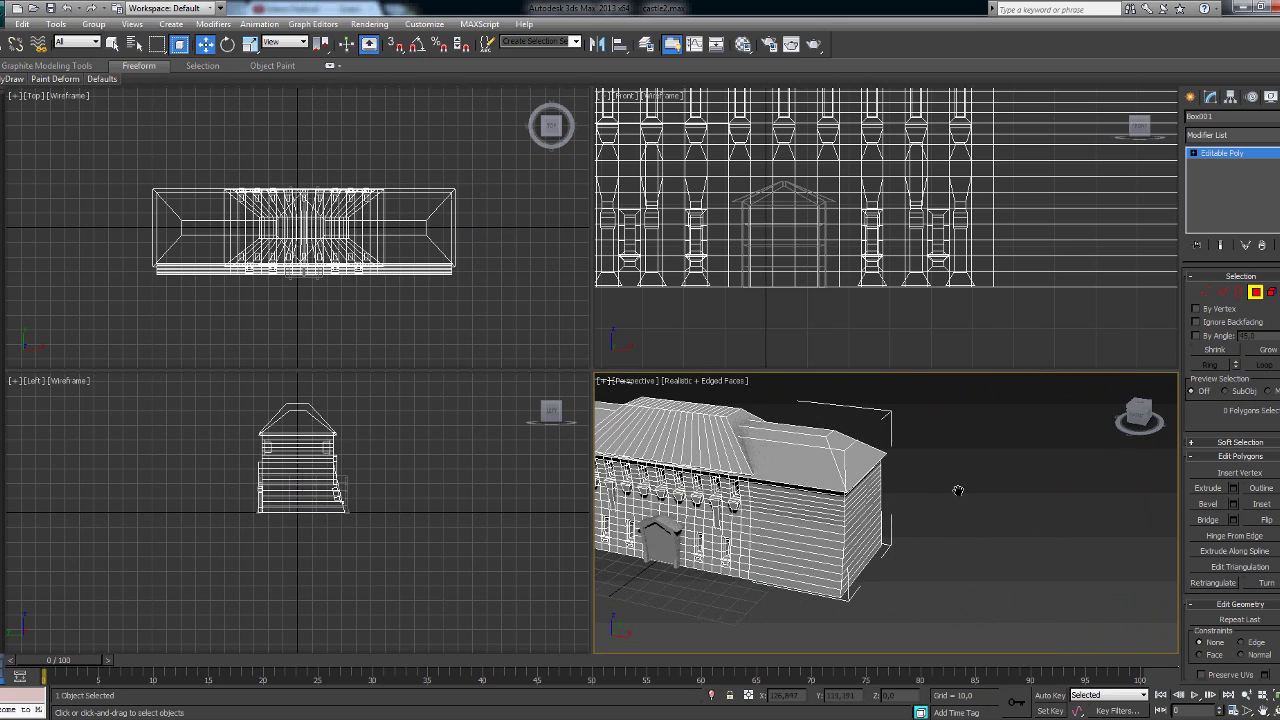
{"action": "scroll", "coordinate": [508, 266], "scroll_direction": "up", "scroll_amount": 2}
{"action": "middle_click_drag", "start_coordinate": [508, 266], "coordinate": [396, 330]}
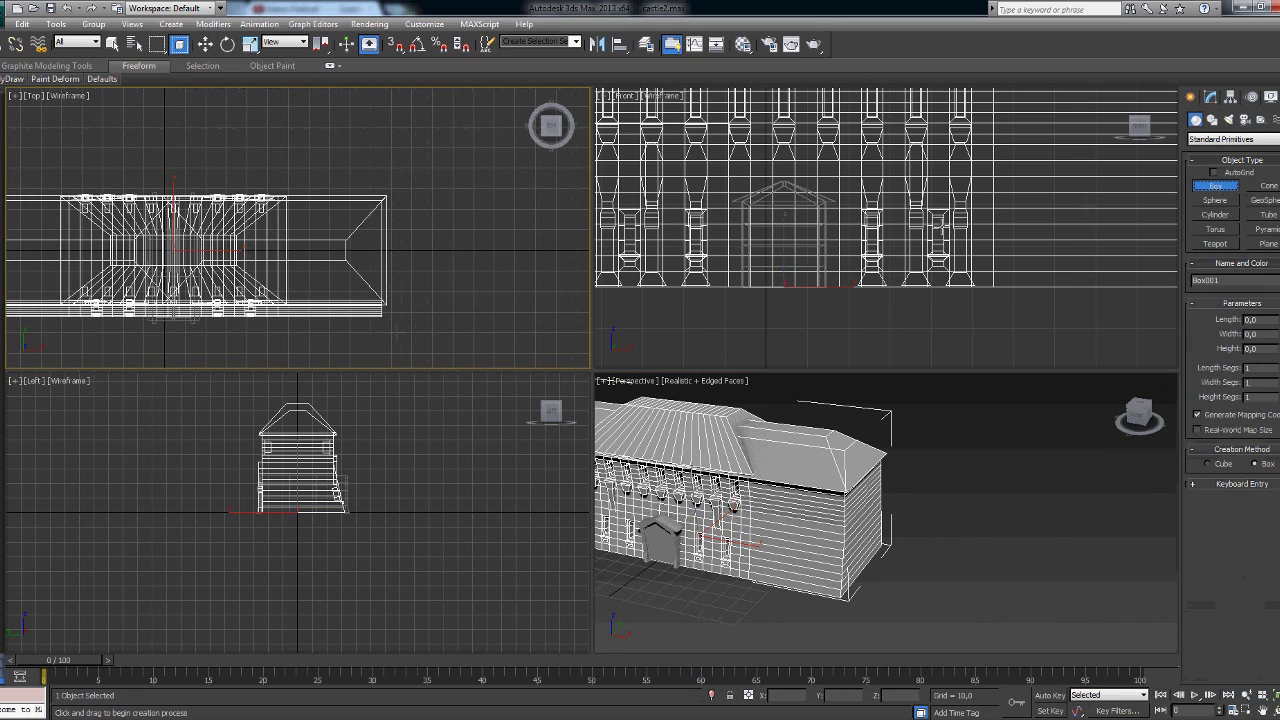
Step: Draw a new box beside the building's end in the Top viewport
{"action": "left_click_drag", "start_coordinate": [381, 317], "coordinate": [500, 200]}
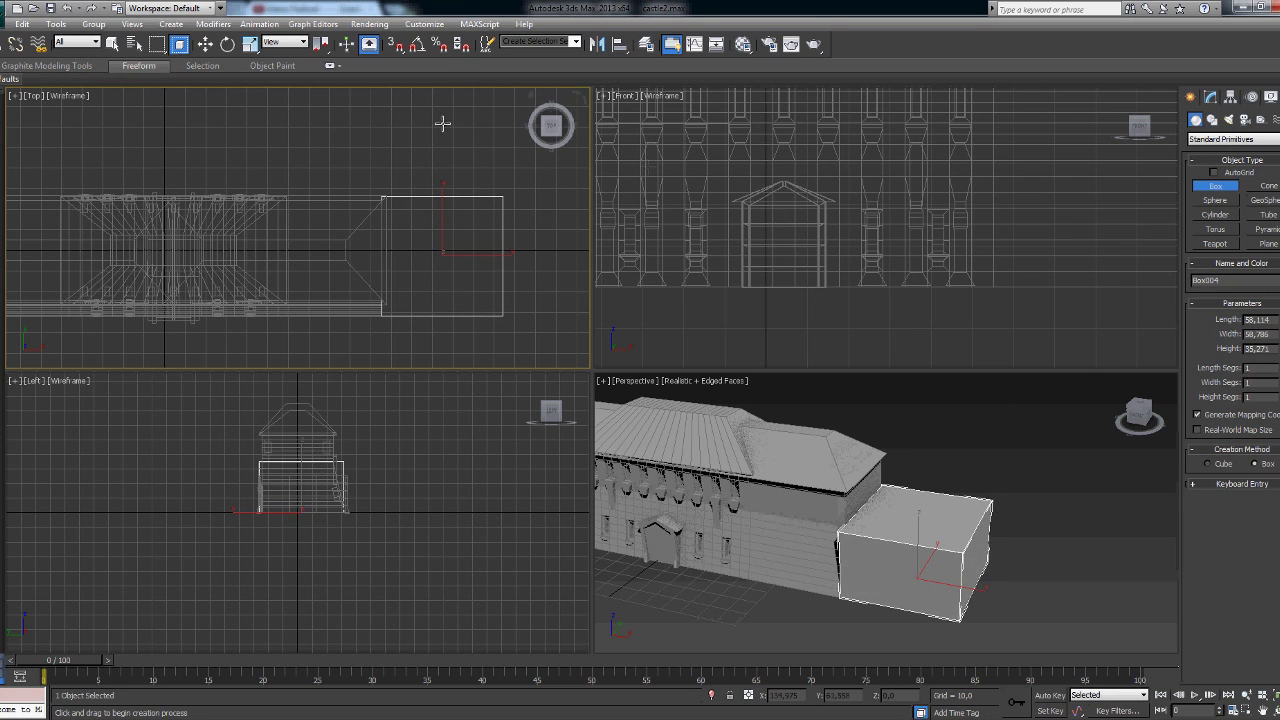
{"action": "left_click", "coordinate": [1110, 446]}
{"action": "scroll", "coordinate": [1110, 446], "scroll_direction": "up", "scroll_amount": 5}
{"action": "scroll", "coordinate": [766, 457], "scroll_direction": "up", "scroll_amount": 3}
Step: Select the new box and convert it to Editable Poly
{"action": "key", "text": "w"}
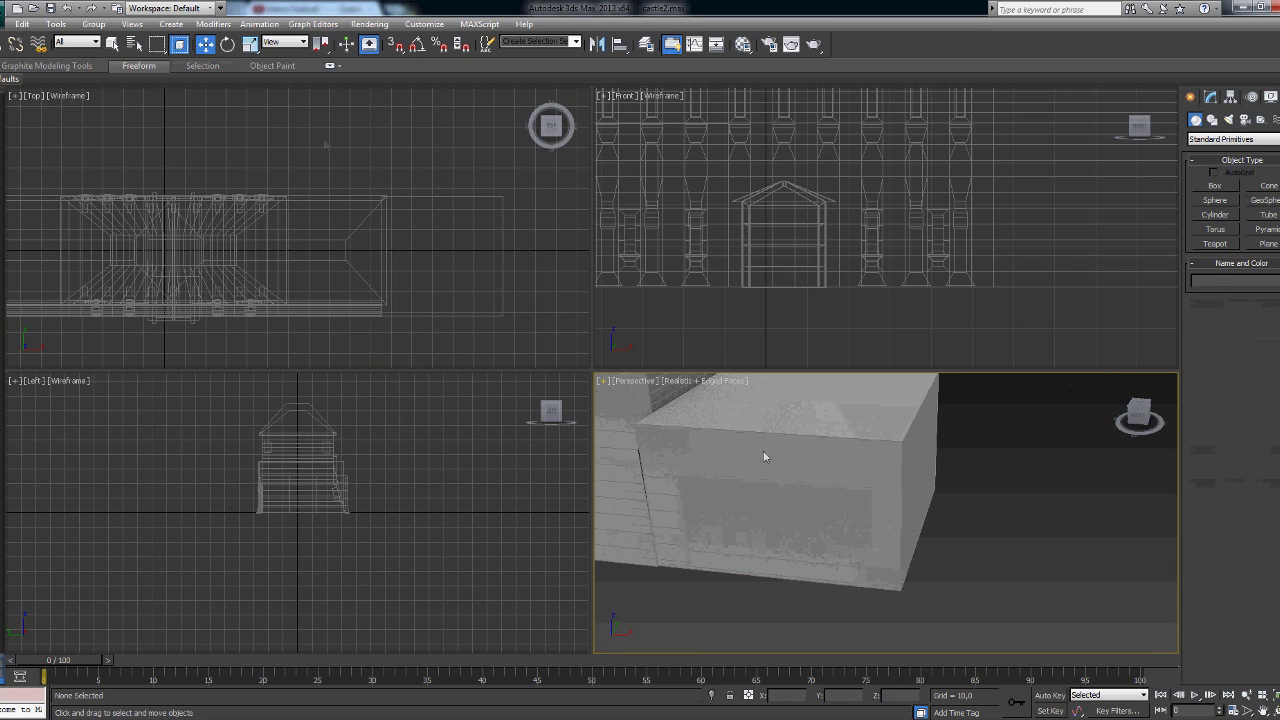
{"action": "left_click", "coordinate": [766, 457]}
{"action": "right_click", "coordinate": [862, 447]}
{"action": "left_click", "coordinate": [1008, 585]}
Step: Select the box's top face and extrude it upward into a taller block
{"action": "key", "text": "2"}
{"action": "left_click", "coordinate": [760, 430]}
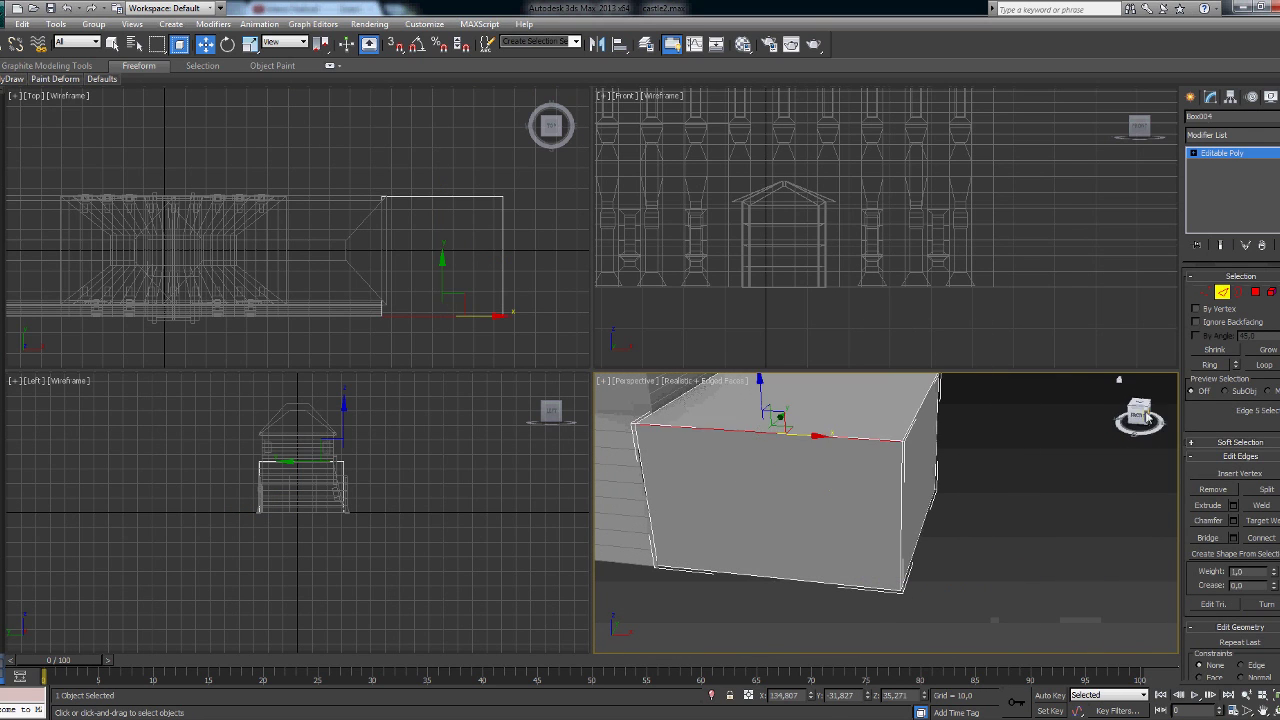
{"action": "middle_click_drag", "start_coordinate": [740, 440], "coordinate": [771, 421], "text": "alt"}
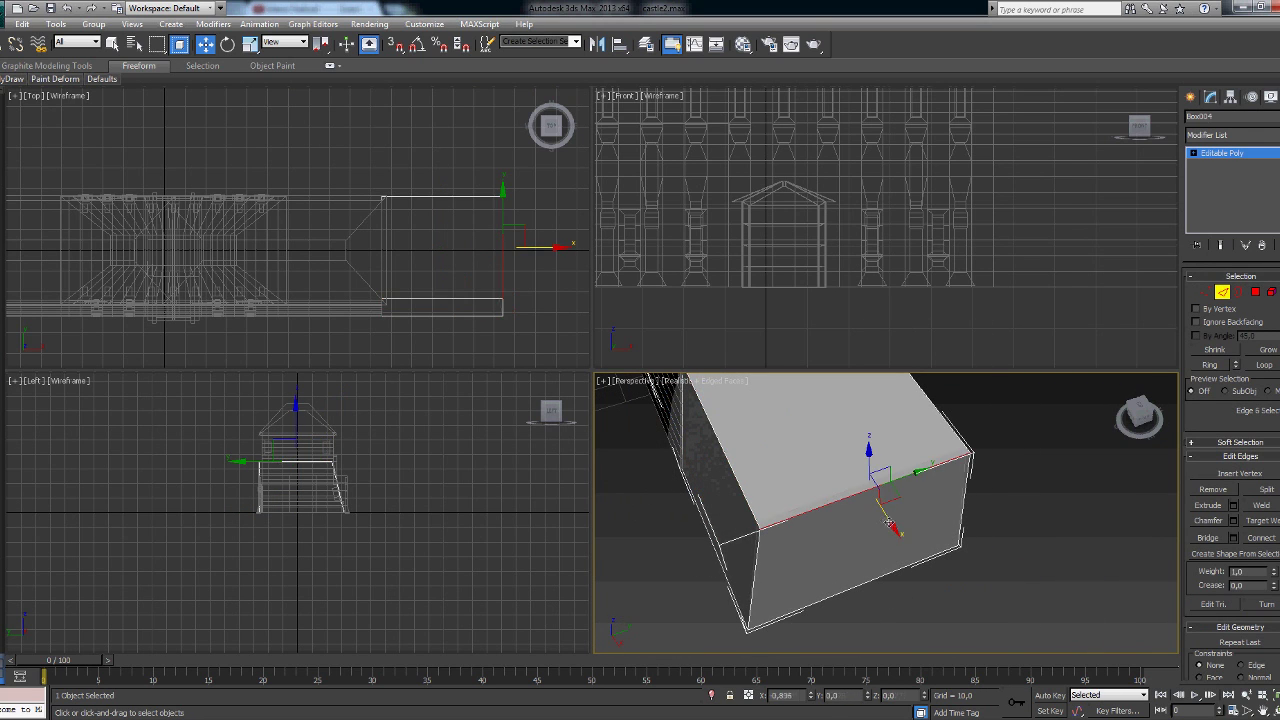
{"action": "left_click", "coordinate": [888, 522]}
{"action": "middle_click_drag", "start_coordinate": [991, 463], "coordinate": [1135, 428], "text": "alt"}
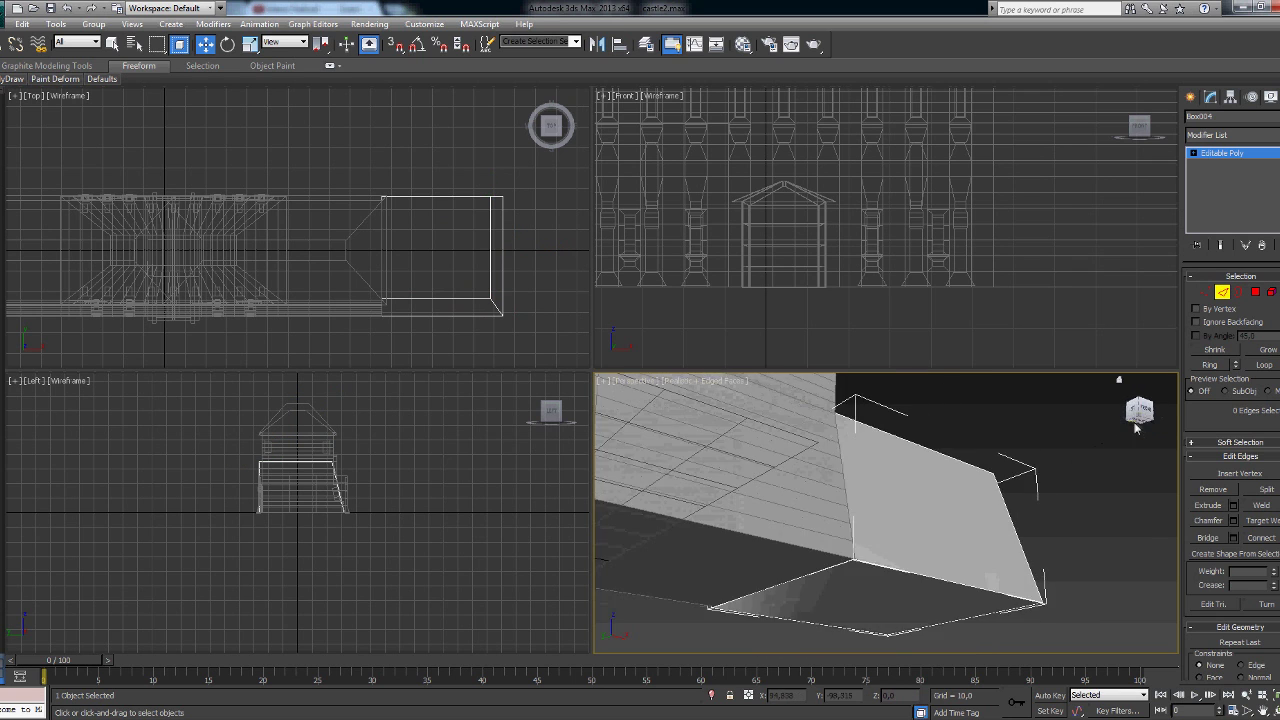
{"action": "left_click_drag", "start_coordinate": [1136, 428], "coordinate": [1128, 414]}
{"action": "key", "text": "4"}
{"action": "left_click", "coordinate": [928, 467]}
{"action": "middle_click_drag", "start_coordinate": [928, 467], "coordinate": [927, 470], "text": "alt"}
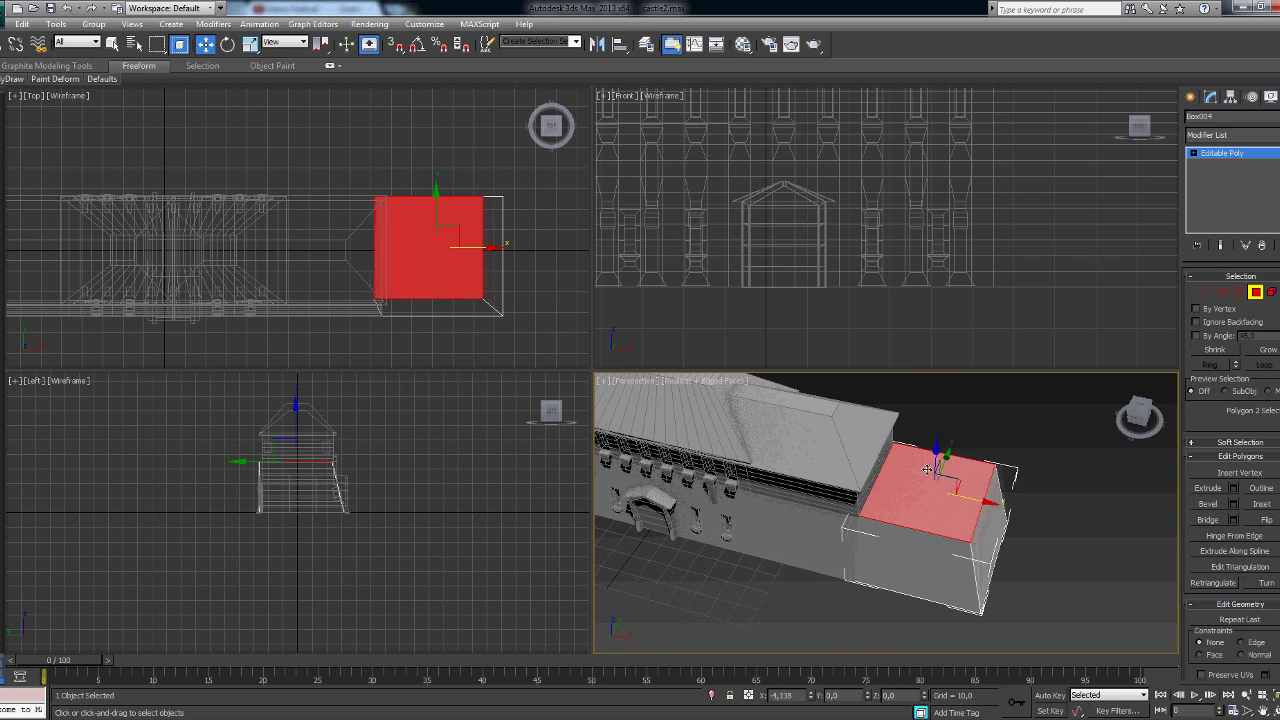
{"action": "left_click_drag", "start_coordinate": [928, 467], "coordinate": [928, 343]}
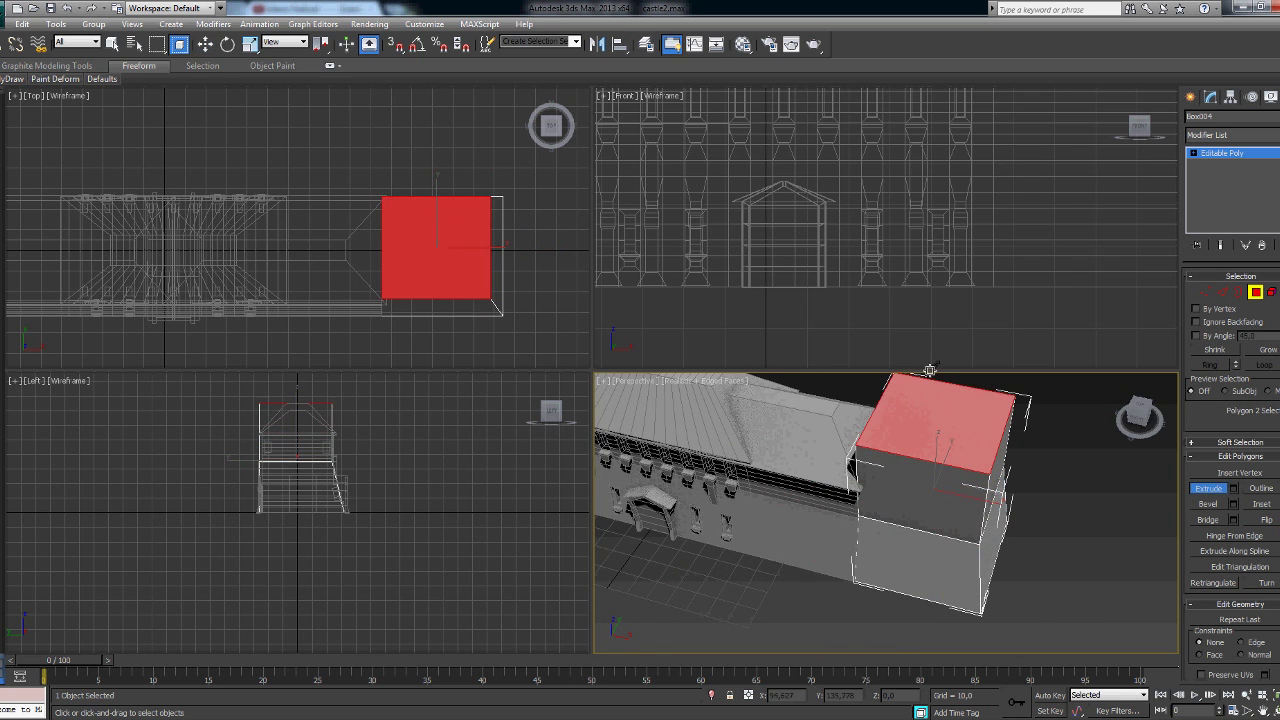
Step: Extrude the tower top into a thin band and select its side faces
{"action": "left_click", "coordinate": [1138, 416]}
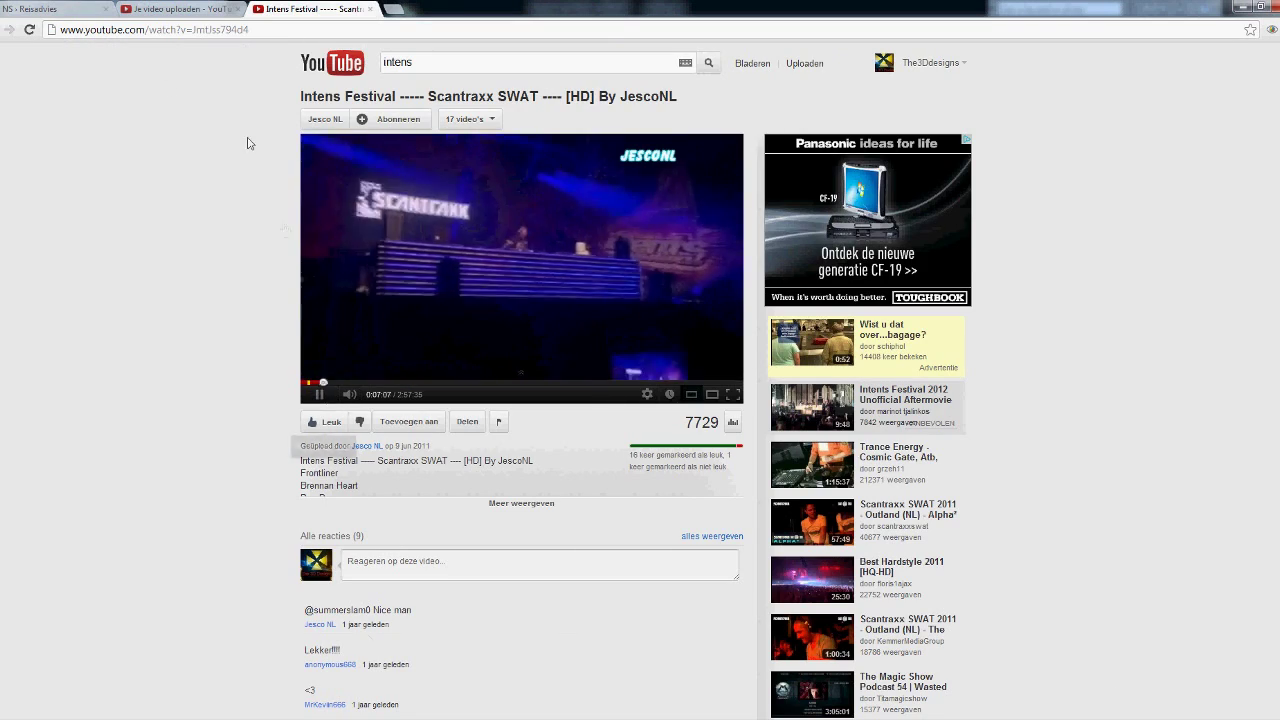
{"action": "left_click", "coordinate": [178, 12]}
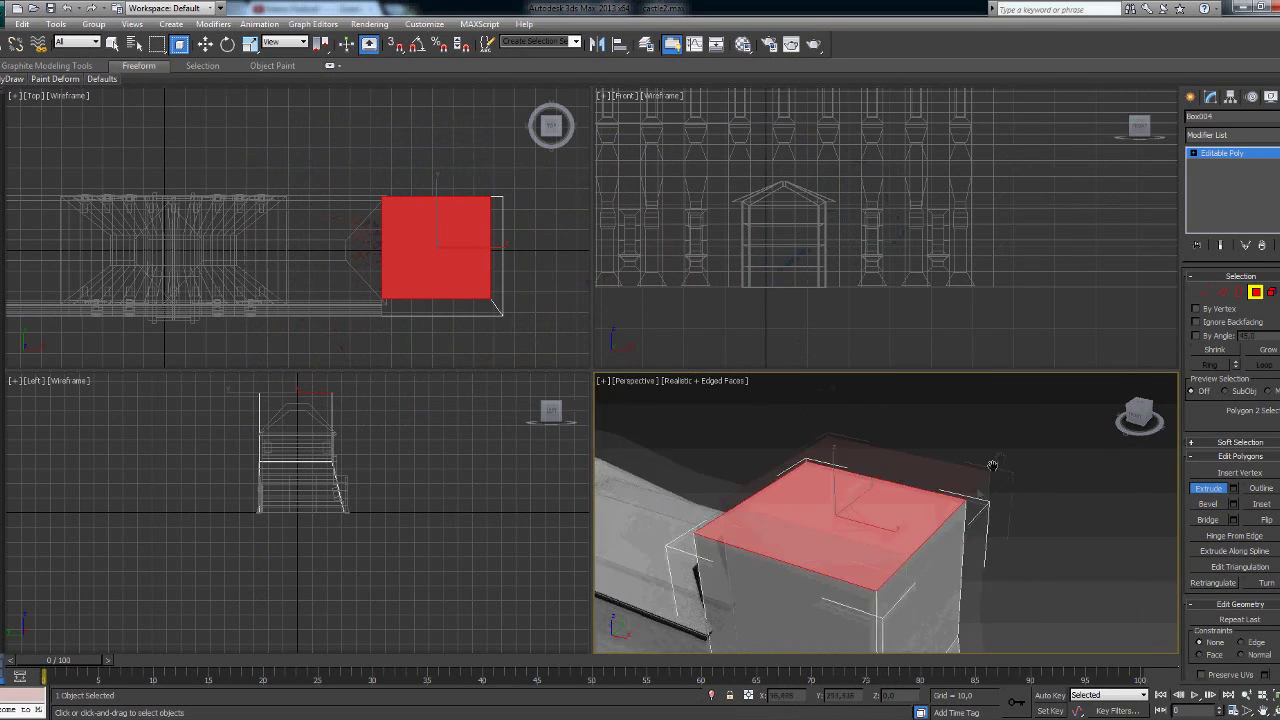
{"action": "left_click_drag", "start_coordinate": [888, 505], "coordinate": [888, 492]}
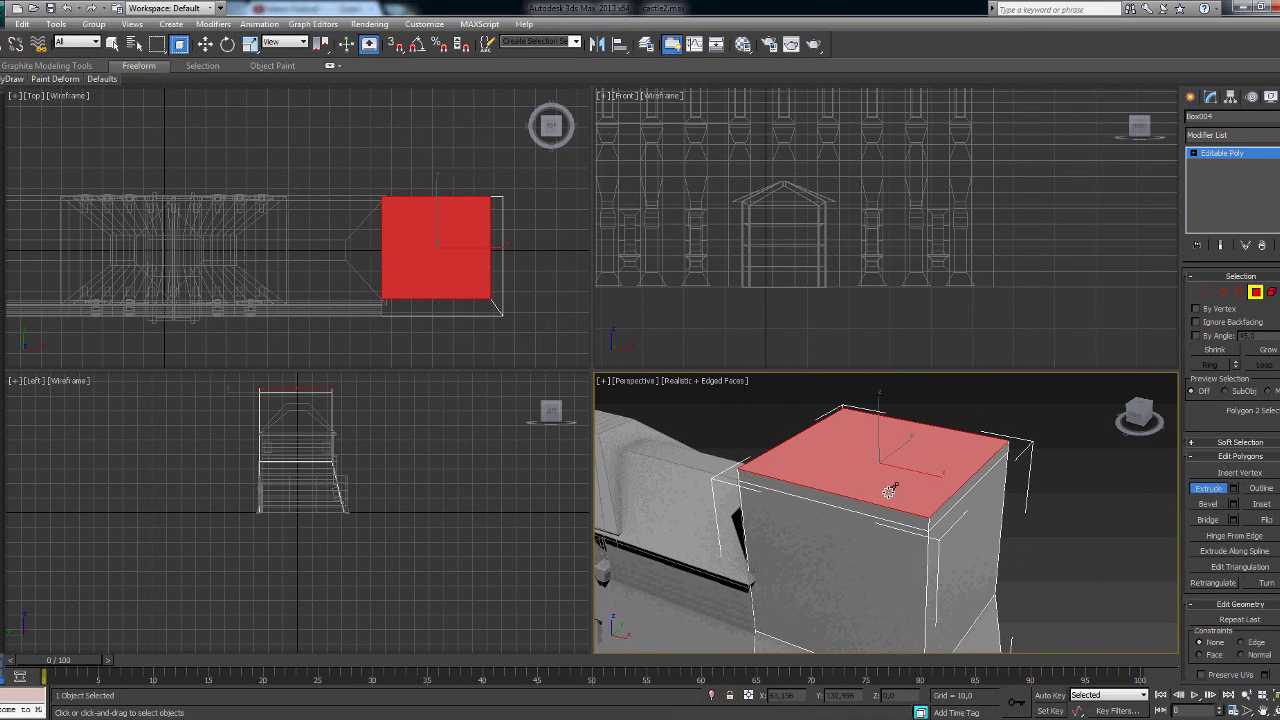
{"action": "left_click", "coordinate": [995, 478]}
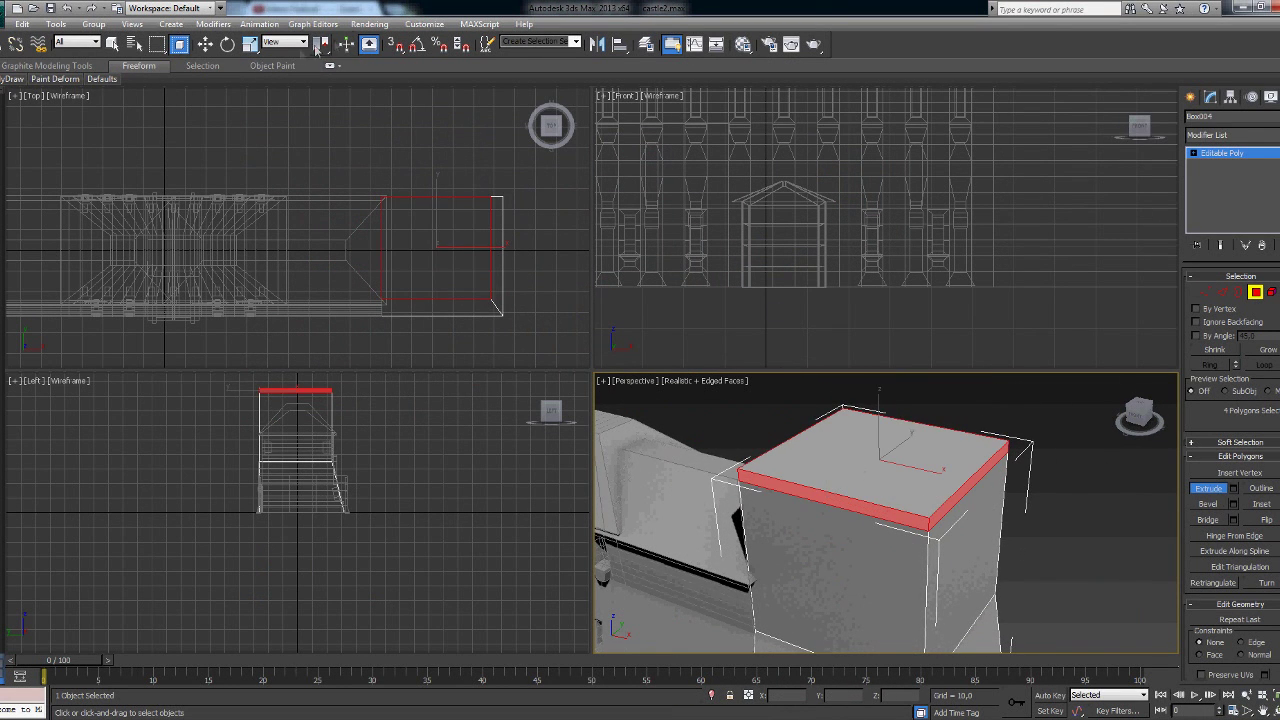
{"action": "key", "text": "r"}
{"action": "left_click", "coordinate": [940, 503]}
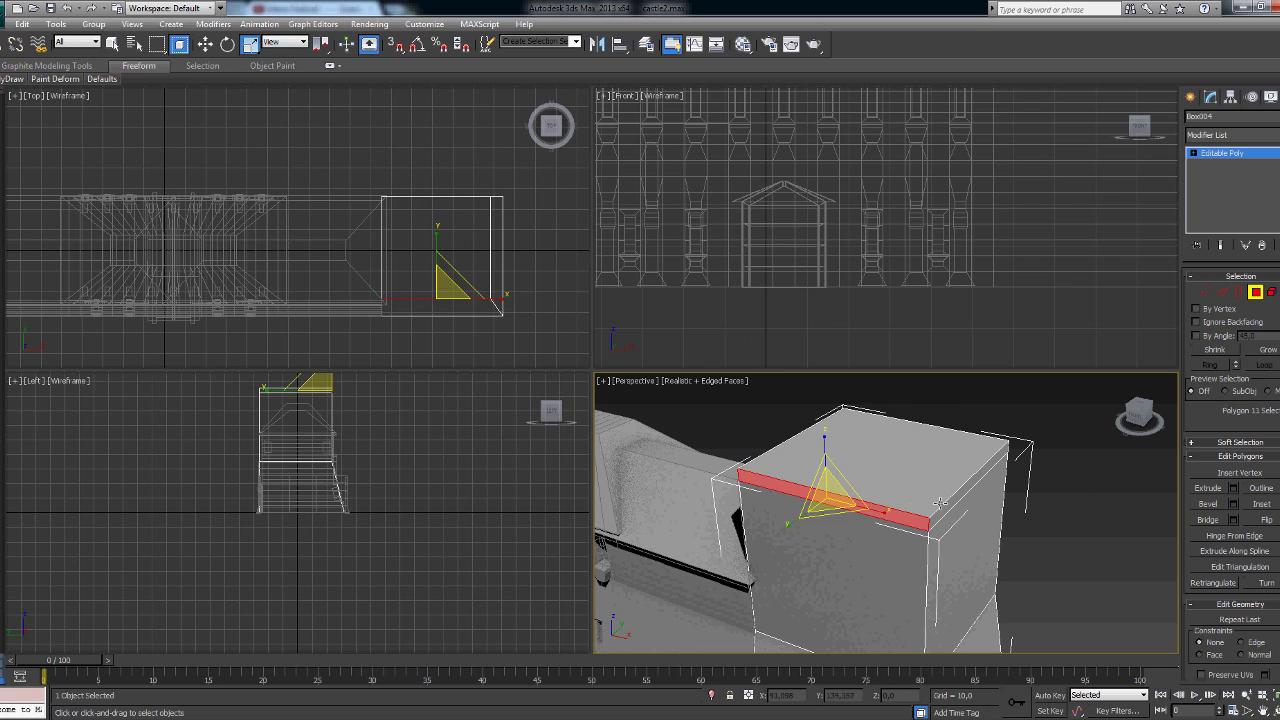
{"action": "key", "text": "ctrl+z"}
Step: Bevel the tower's top face outward into an overhanging slab
{"action": "left_click_drag", "start_coordinate": [1139, 418], "coordinate": [1100, 425]}
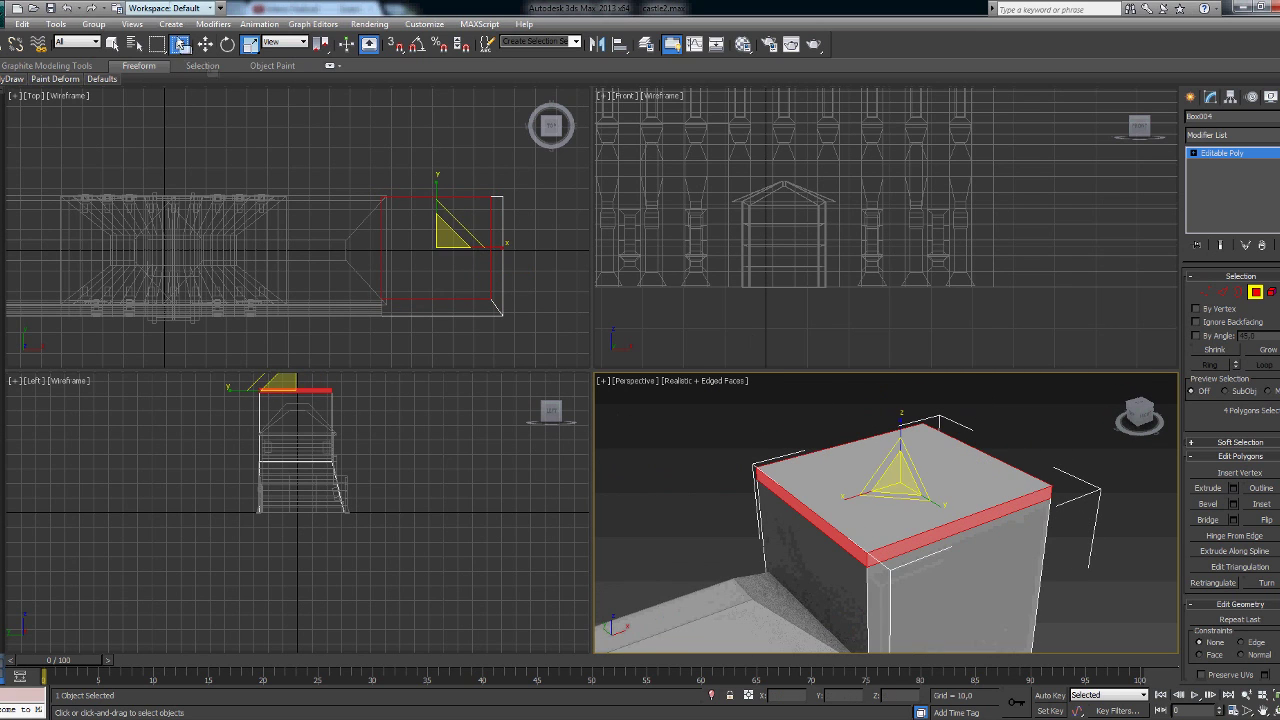
{"action": "left_click", "coordinate": [205, 44]}
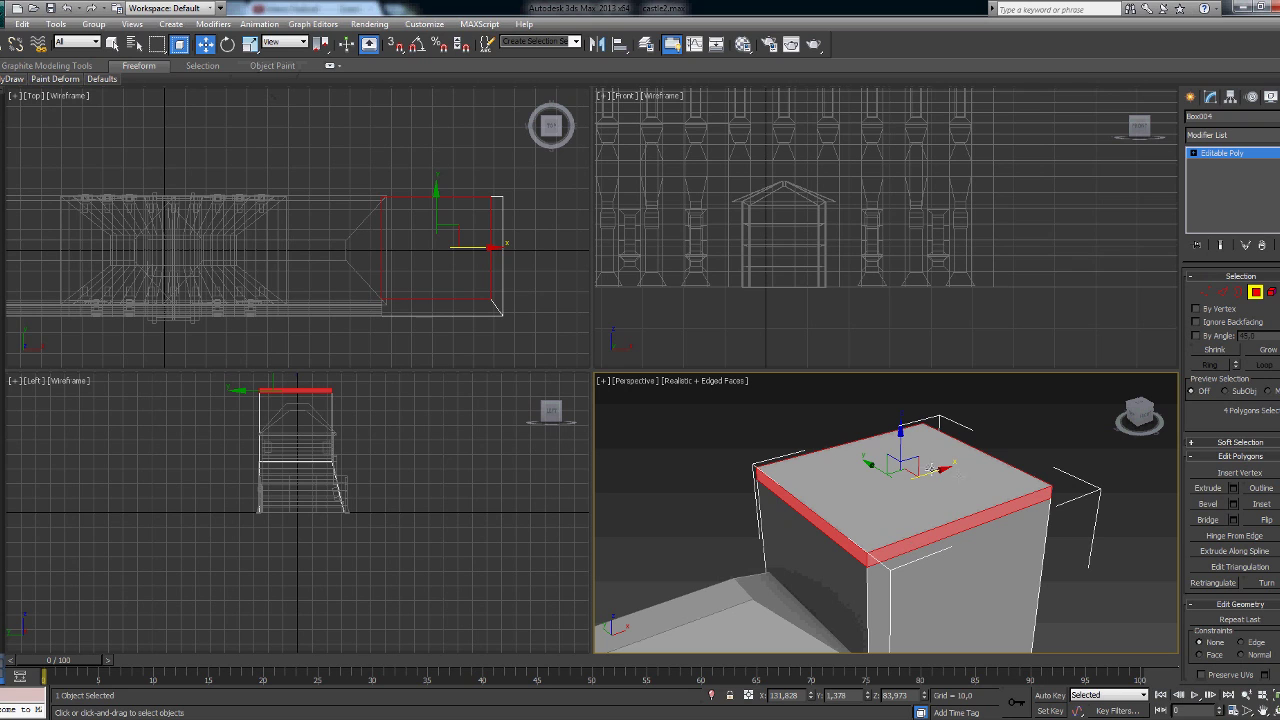
{"action": "left_click", "coordinate": [1208, 504]}
{"action": "left_click", "coordinate": [893, 497]}
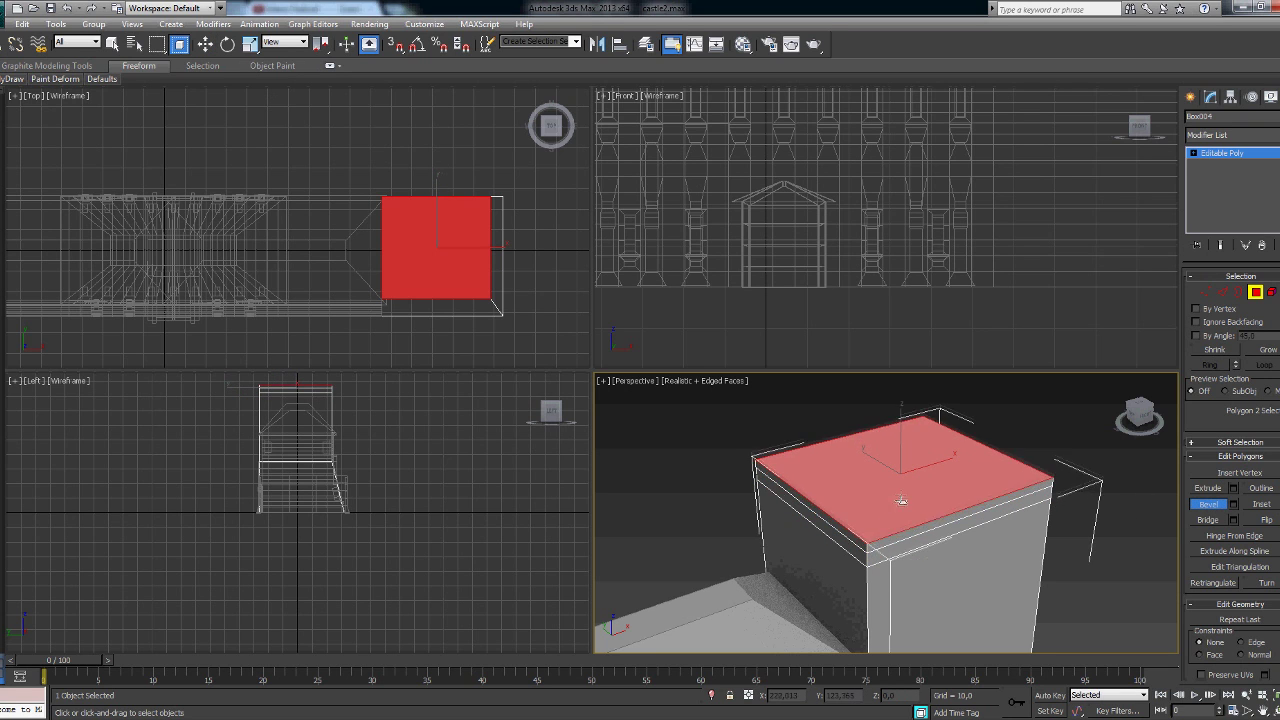
{"action": "mouse_move", "coordinate": [893, 497]}
{"action": "left_mouse_down"}
{"action": "mouse_move", "coordinate": [913, 497]}
{"action": "mouse_move", "coordinate": [898, 480]}
{"action": "left_mouse_up"}
Step: Inset the slab's top face, leaving a border rim around a centre square
{"action": "left_click_drag", "start_coordinate": [1143, 418], "coordinate": [1135, 425]}
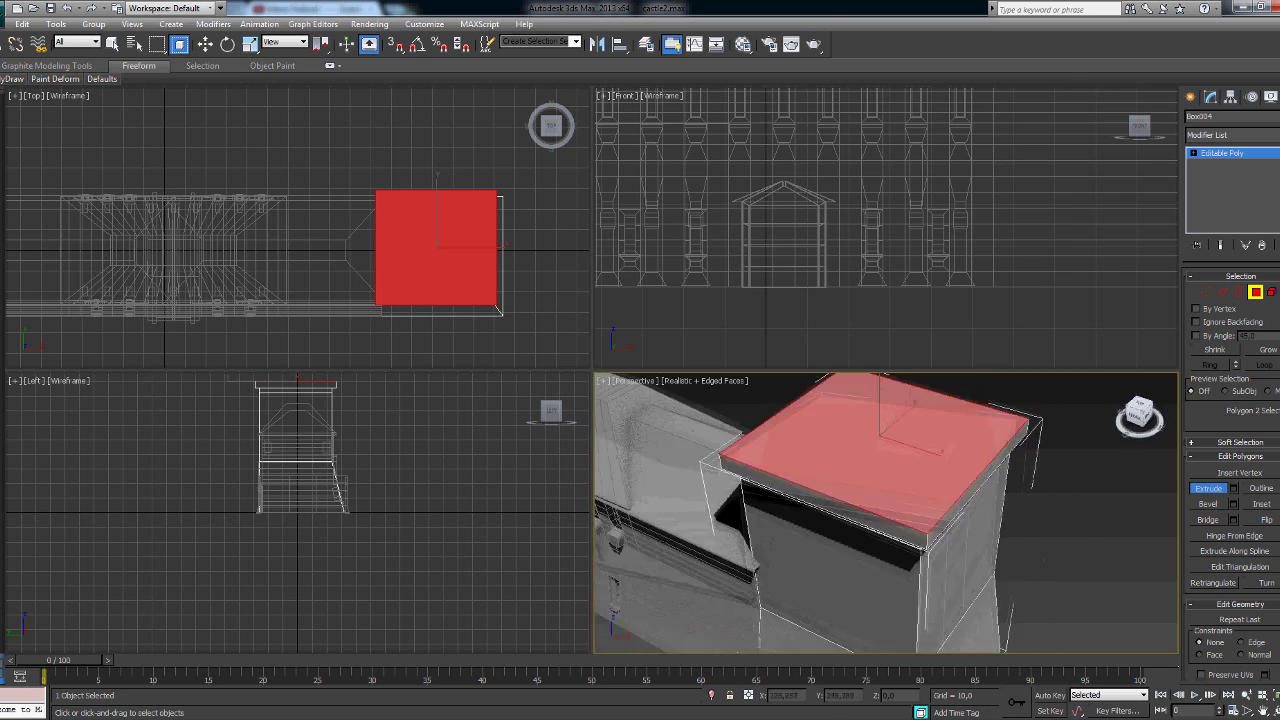
{"action": "left_click", "coordinate": [1261, 504]}
{"action": "left_click_drag", "start_coordinate": [903, 491], "coordinate": [914, 502]}
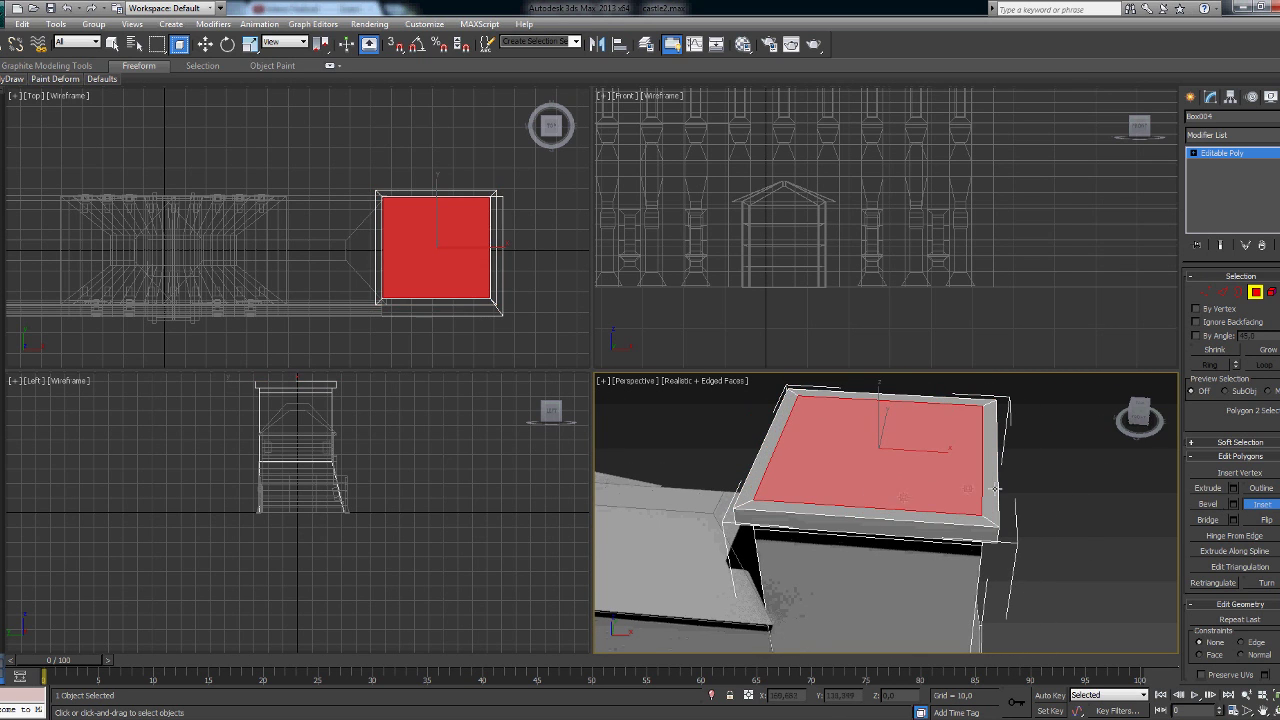
{"action": "left_click", "coordinate": [900, 505], "text": "shift"}
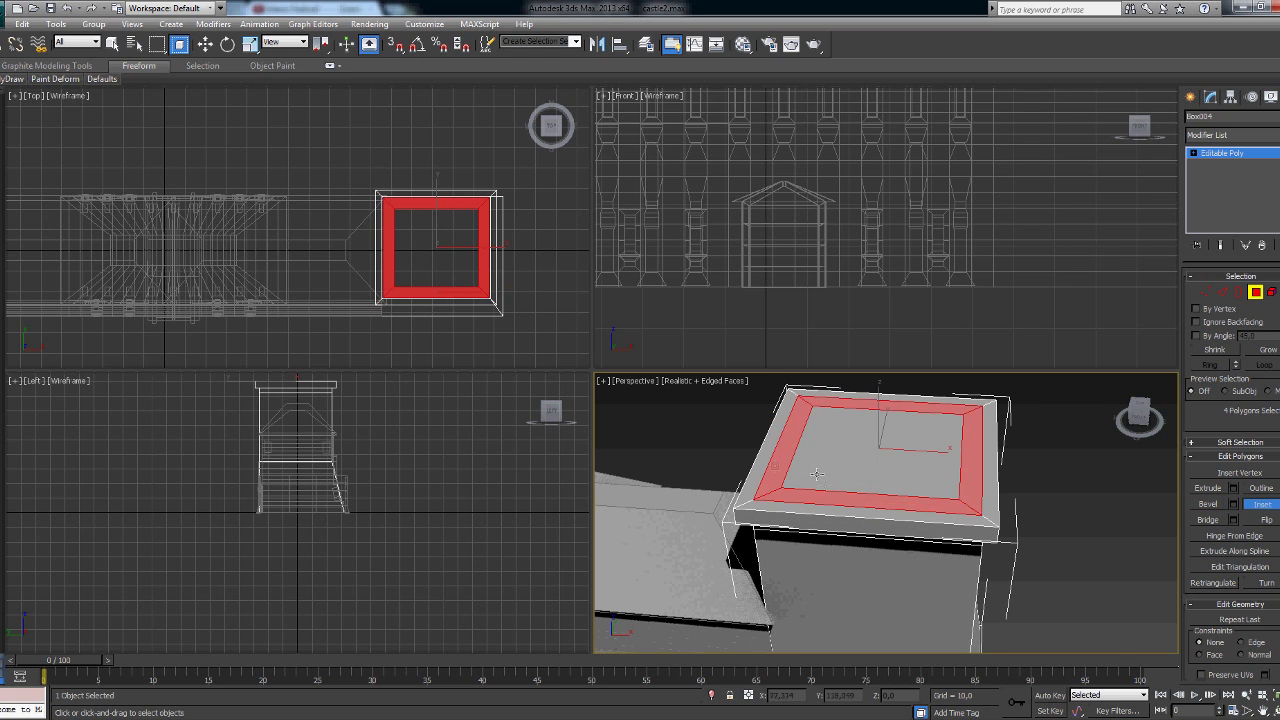
{"action": "key", "text": "ctrl+z"}
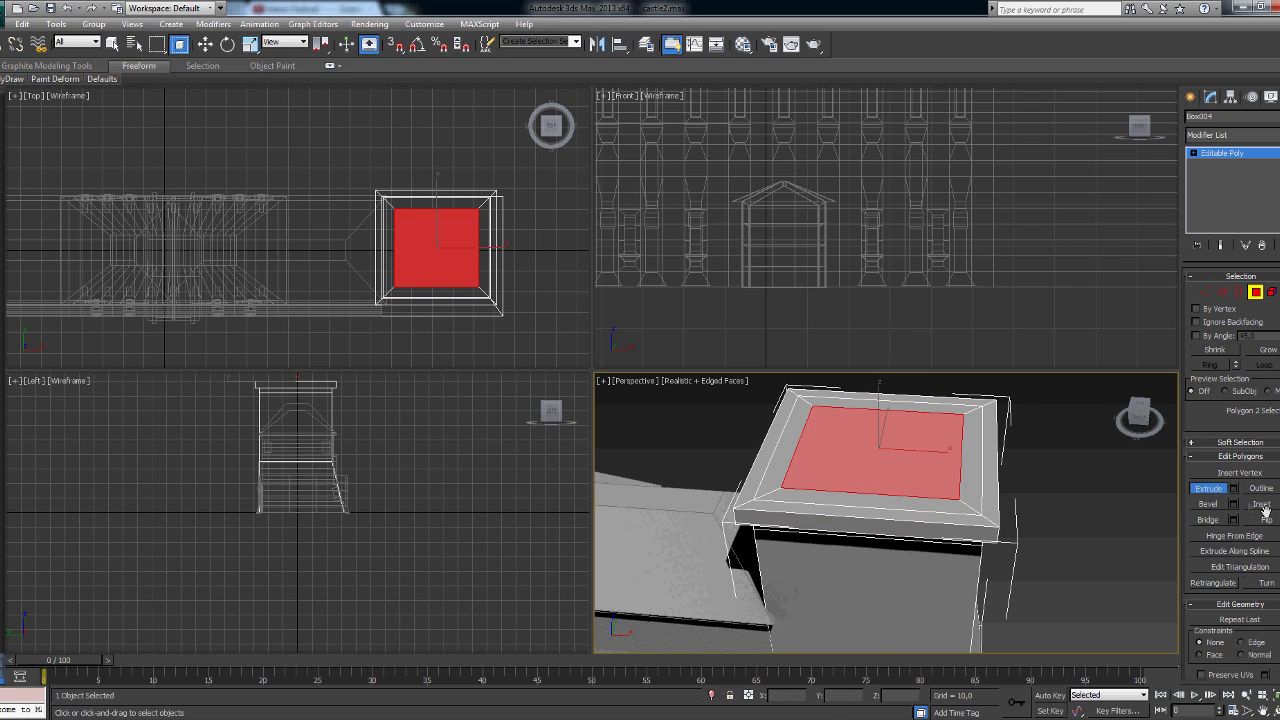
Step: Inset the centre face into a smaller square, then try and cancel extruding the border faces
{"action": "left_click", "coordinate": [1262, 504]}
{"action": "left_click_drag", "start_coordinate": [900, 475], "coordinate": [886, 492]}
{"action": "left_click", "coordinate": [1208, 488]}
{"action": "left_click", "coordinate": [797, 509]}
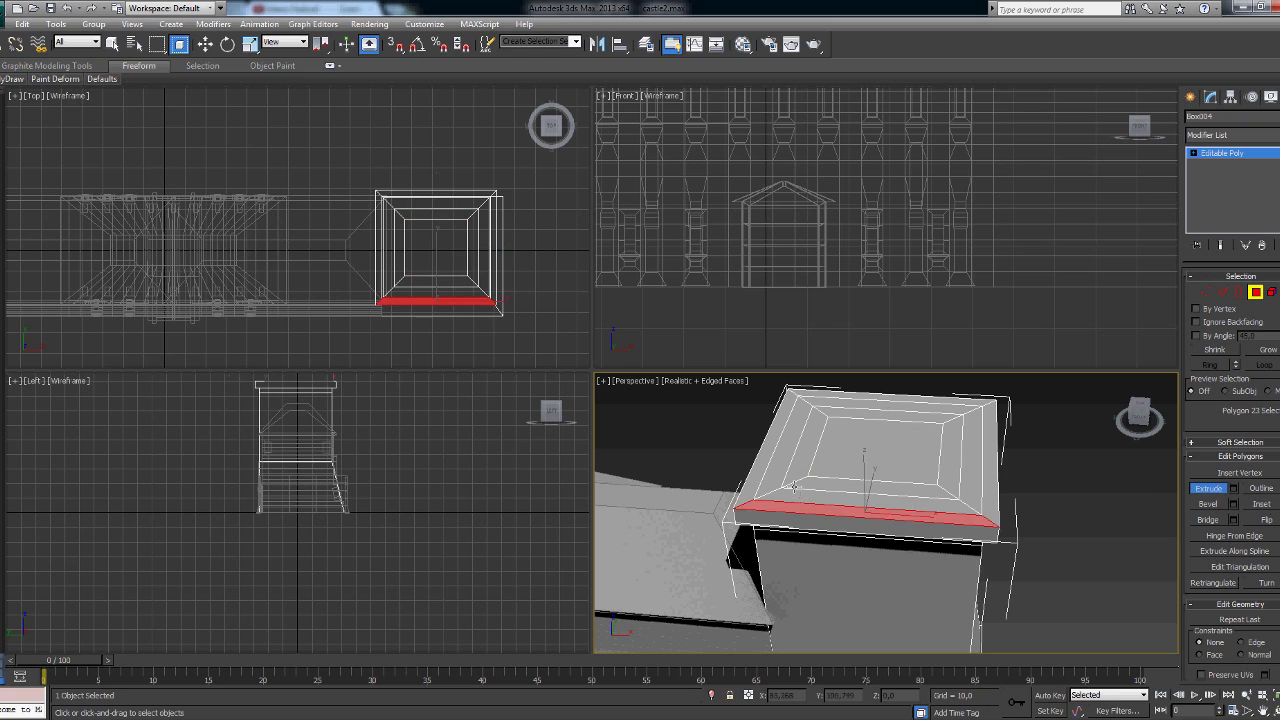
{"action": "left_click", "coordinate": [797, 509], "text": "shift"}
{"action": "left_click", "coordinate": [797, 509]}
{"action": "left_click", "coordinate": [797, 509], "text": "shift"}
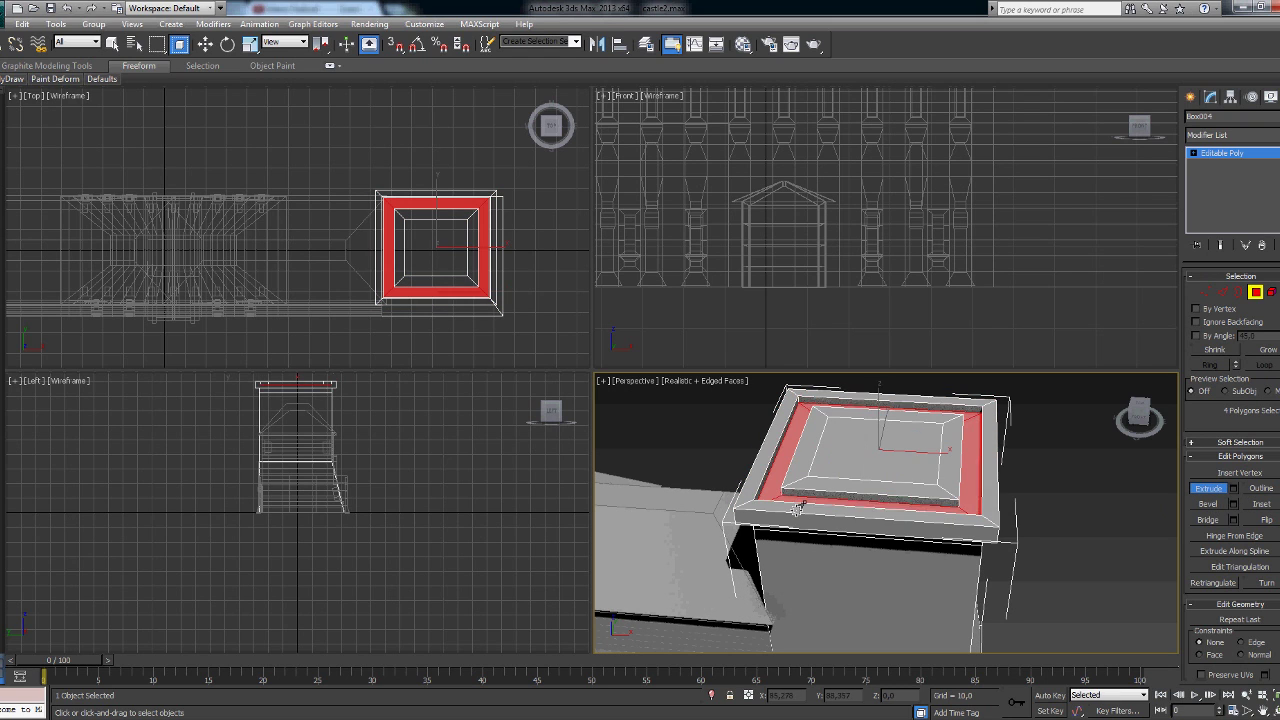
{"action": "right_click", "coordinate": [857, 472]}
Step: Bevel the four border faces, then try and cancel a bevel on the inner side face
{"action": "left_click", "coordinate": [1238, 504]}
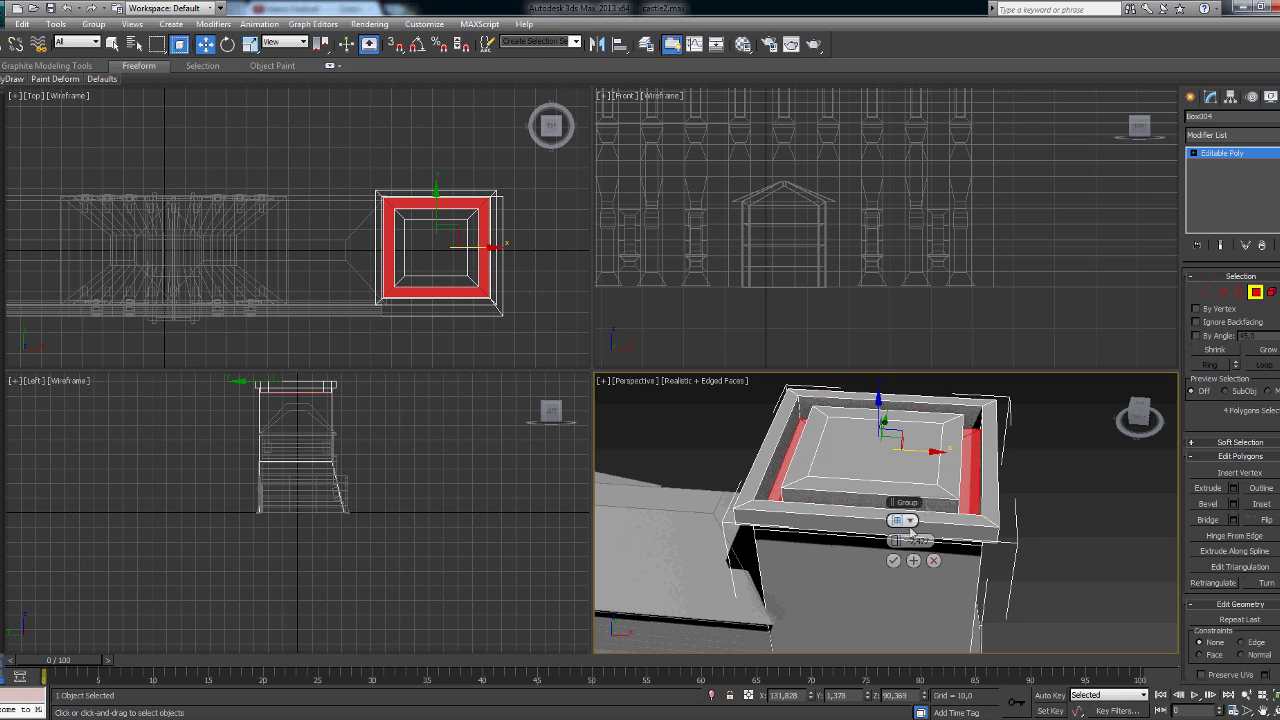
{"action": "left_click", "coordinate": [912, 487]}
{"action": "key", "text": "w"}
{"action": "scroll", "coordinate": [912, 487], "scroll_direction": "up", "scroll_amount": 5}
{"action": "middle_click_drag", "start_coordinate": [912, 487], "coordinate": [810, 511], "text": "alt"}
{"action": "left_click", "coordinate": [810, 511]}
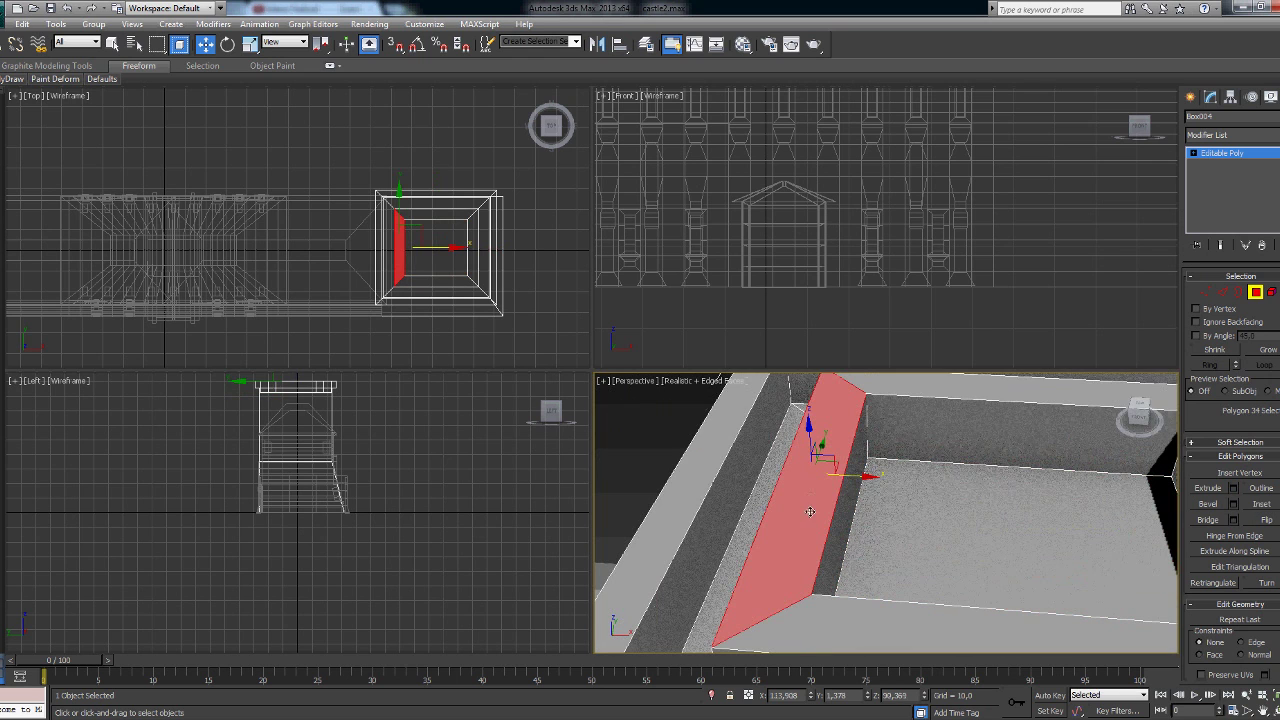
{"action": "left_click", "coordinate": [1231, 504]}
{"action": "left_click", "coordinate": [934, 562]}
{"action": "scroll", "coordinate": [930, 500], "scroll_direction": "down", "scroll_amount": 4}
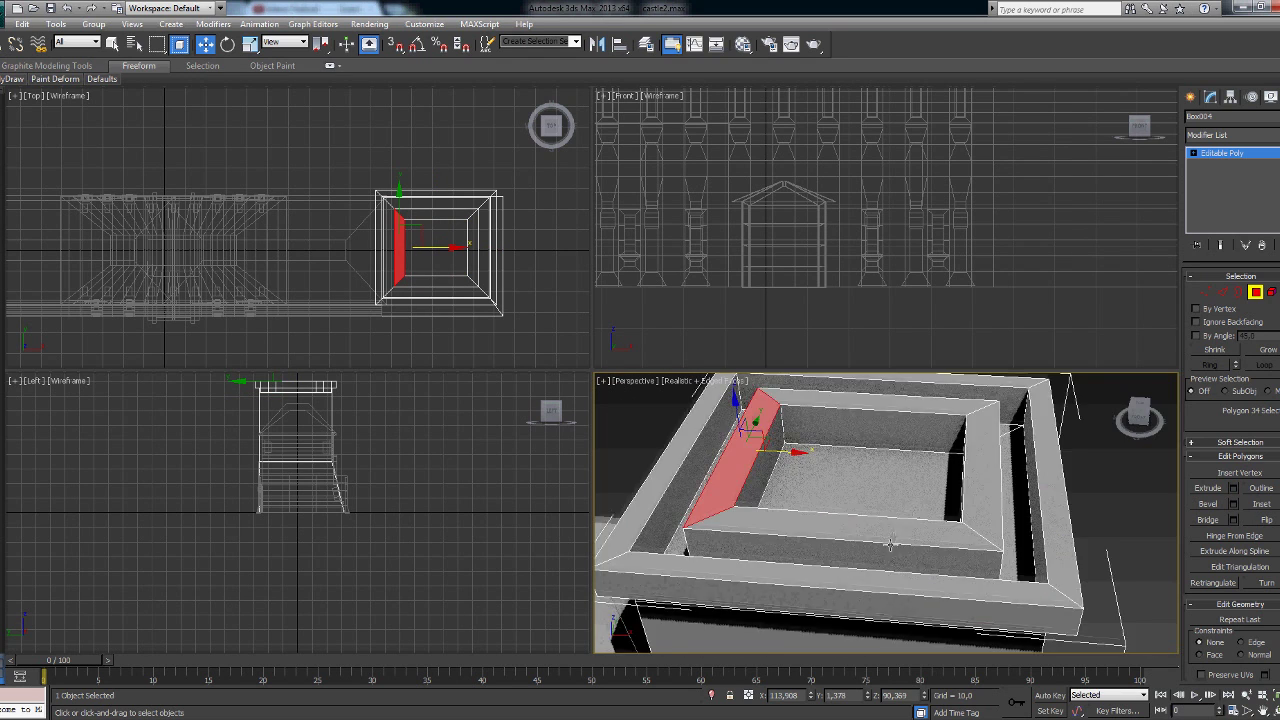
Step: In Edge mode, select the edge ring and the edge loops around the inner block
{"action": "left_click", "coordinate": [1220, 292]}
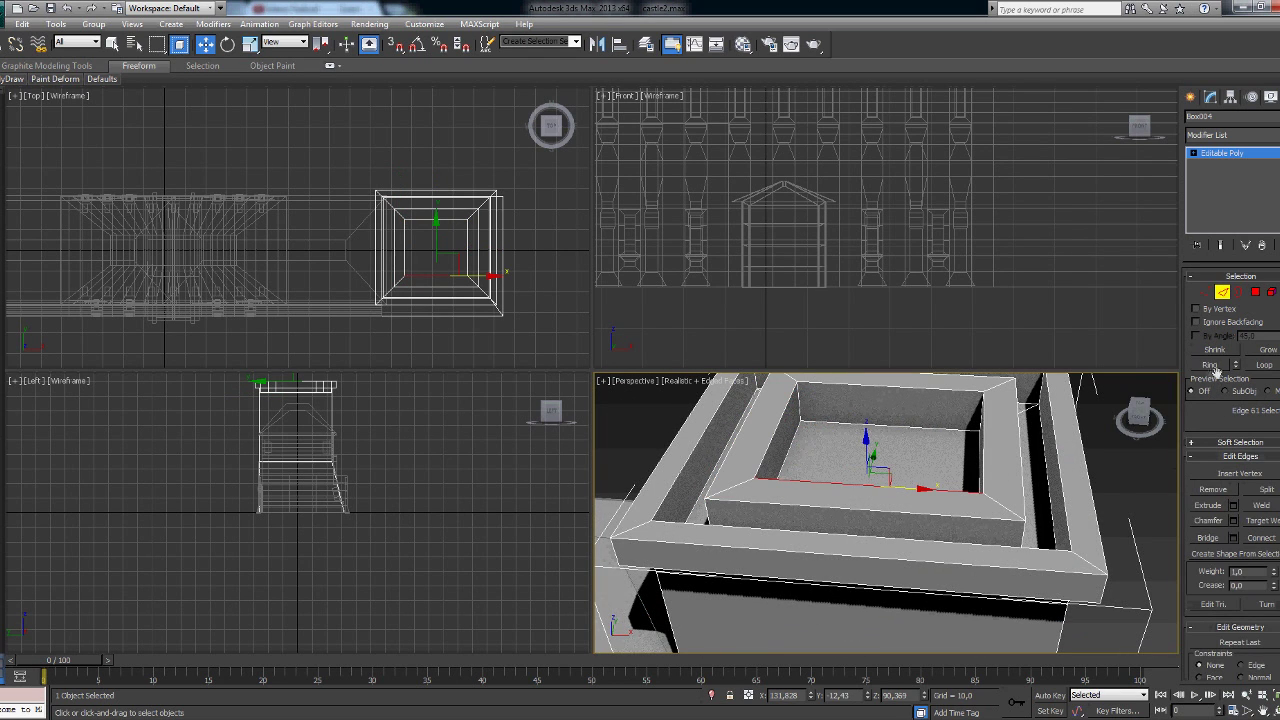
{"action": "left_click", "coordinate": [1210, 365]}
{"action": "scroll", "coordinate": [1111, 413], "scroll_direction": "up", "scroll_amount": 5}
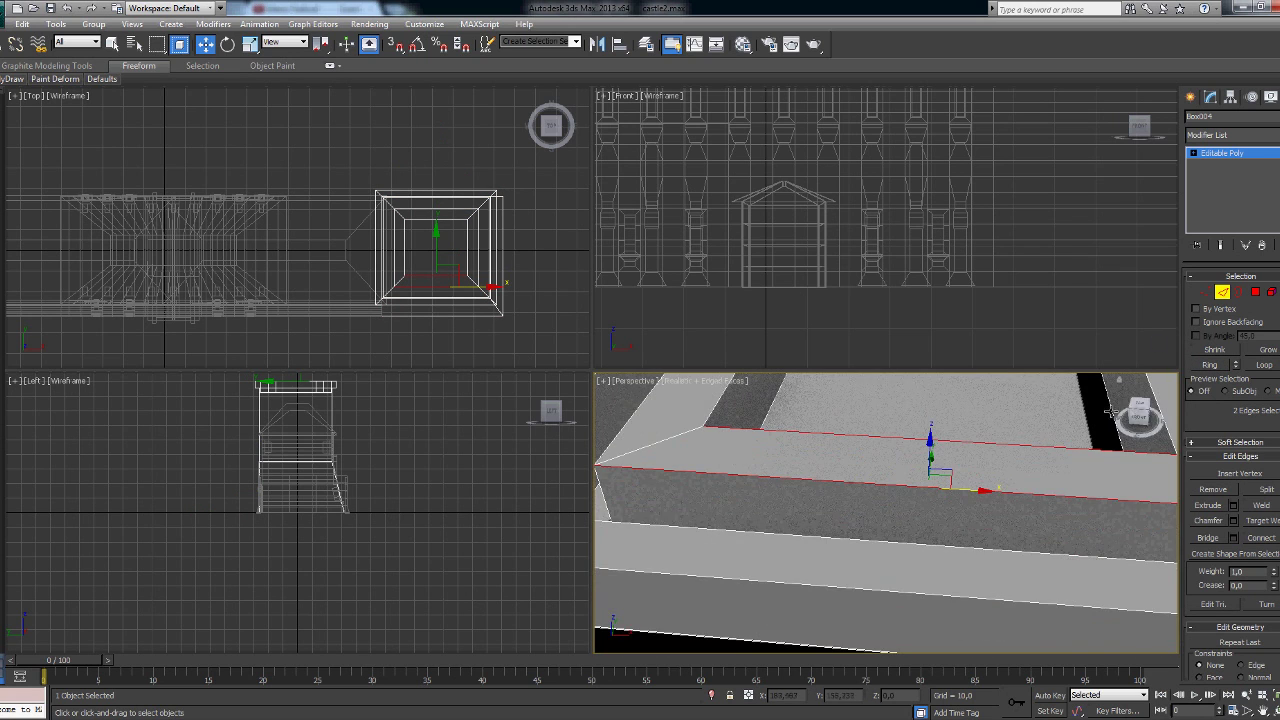
{"action": "middle_click_drag", "start_coordinate": [1111, 413], "coordinate": [840, 620], "text": "alt"}
{"action": "left_click", "coordinate": [952, 520]}
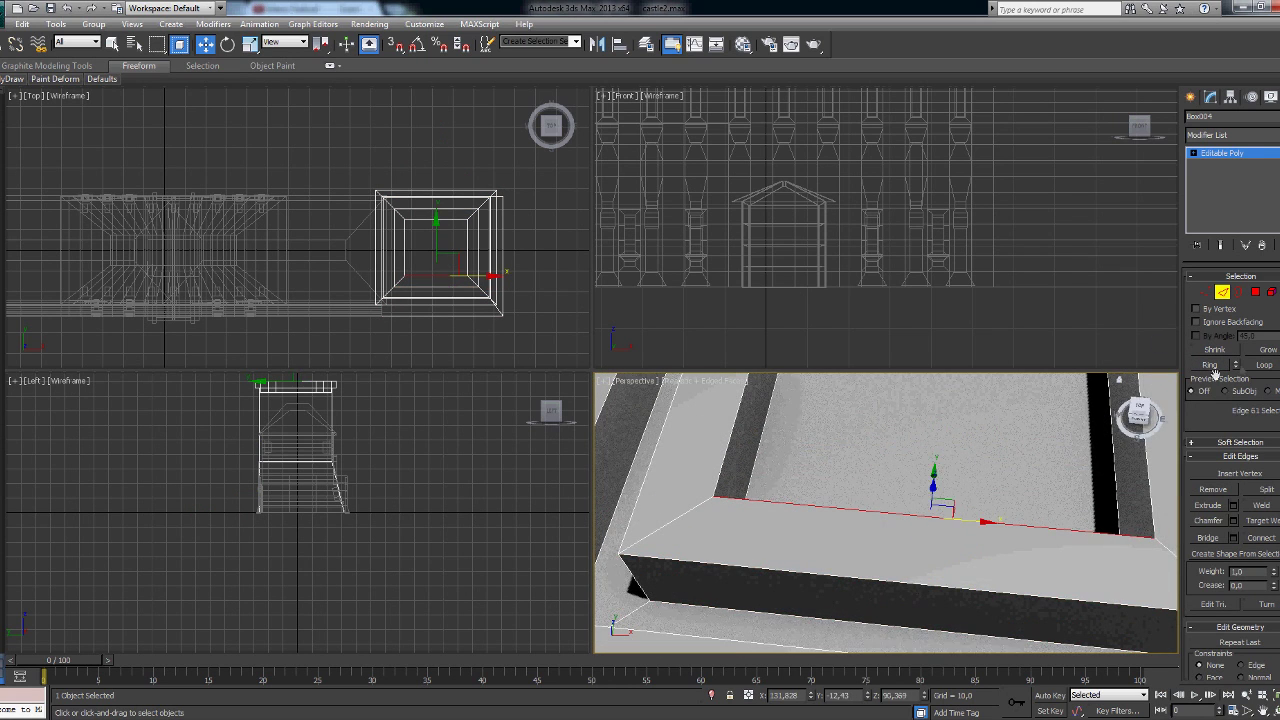
{"action": "double_click", "coordinate": [762, 570], "text": "ctrl"}
{"action": "middle_click_drag", "start_coordinate": [762, 570], "coordinate": [859, 553], "text": "alt"}
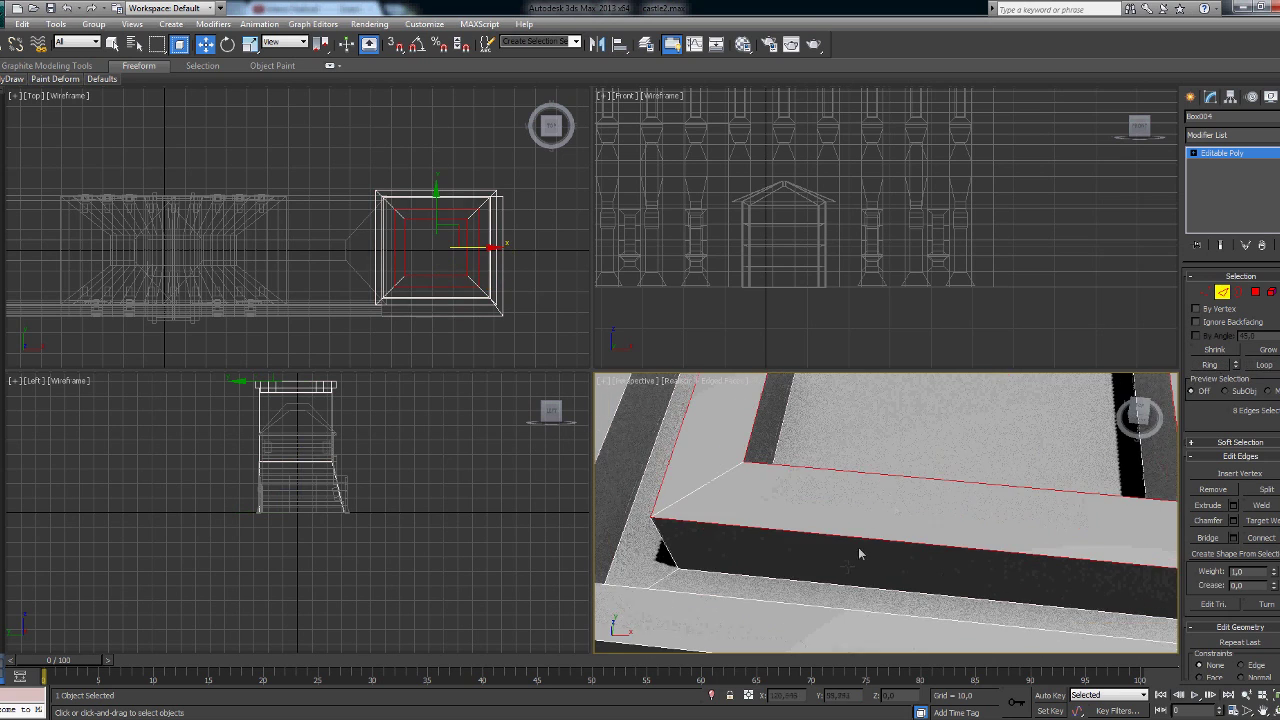
{"action": "middle_click_drag", "start_coordinate": [1100, 450], "coordinate": [1030, 513], "text": "alt"}
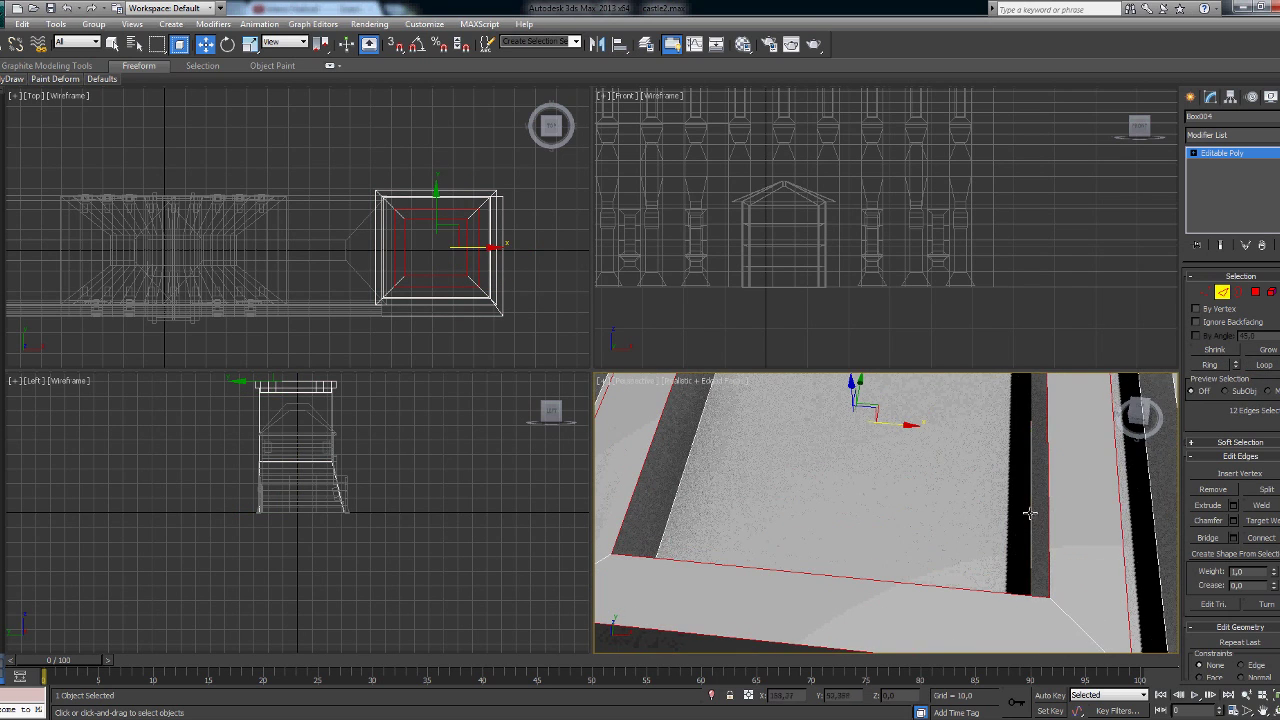
{"action": "middle_click_drag", "start_coordinate": [752, 518], "coordinate": [1040, 450], "text": "alt"}
{"action": "left_click", "coordinate": [1049, 451]}
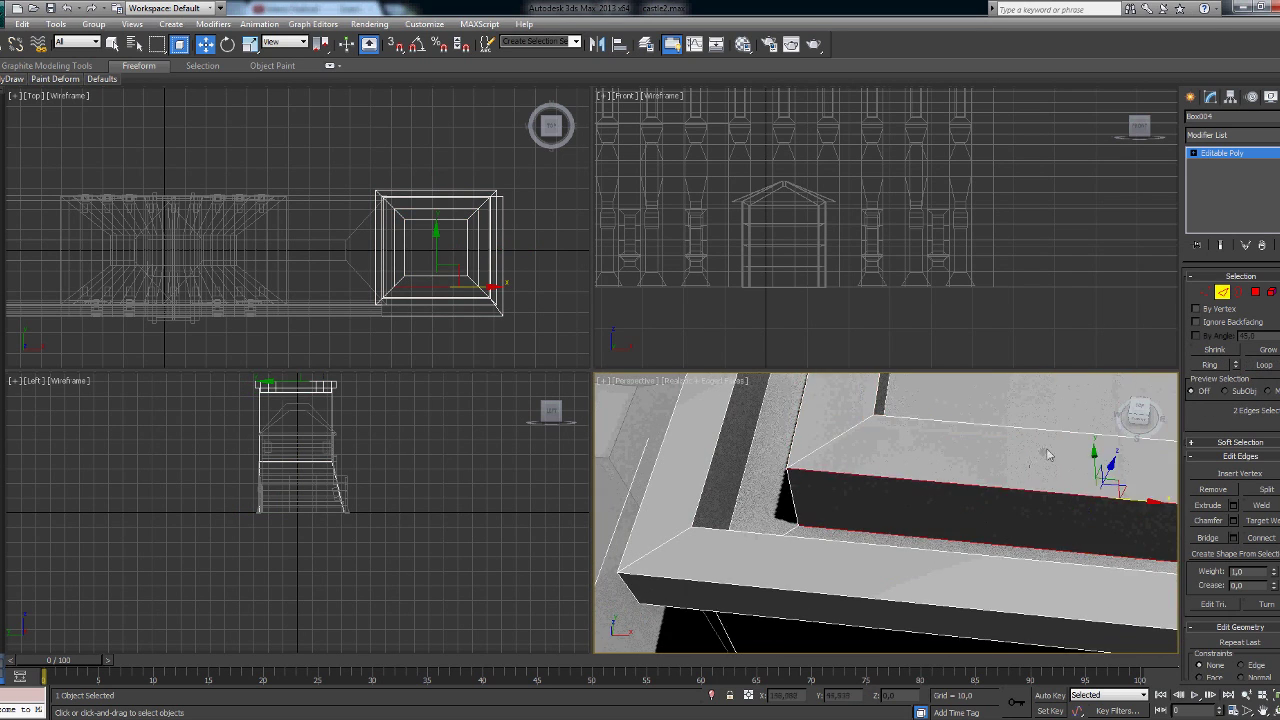
{"action": "scroll", "coordinate": [980, 451], "scroll_direction": "up", "scroll_amount": 4}
{"action": "mouse_move", "coordinate": [843, 567]}
{"action": "middle_mouse_down", "text": "alt"}
{"action": "mouse_move", "coordinate": [1000, 520]}
{"action": "mouse_move", "coordinate": [820, 500]}
{"action": "mouse_move", "coordinate": [900, 500]}
{"action": "mouse_move", "coordinate": [880, 560]}
{"action": "middle_mouse_up", "text": "alt"}
{"action": "double_click", "coordinate": [1034, 540]}
Step: Select several side faces of the inner block in Polygon mode
{"action": "key", "text": "4"}
{"action": "left_click", "coordinate": [815, 460]}
{"action": "left_click", "coordinate": [796, 541], "text": "ctrl"}
{"action": "left_click", "coordinate": [880, 565], "text": "ctrl"}
Step: Extrude the selected side faces downward into a low notch, redoing the extrusion after an undo
{"action": "left_click", "coordinate": [1208, 488]}
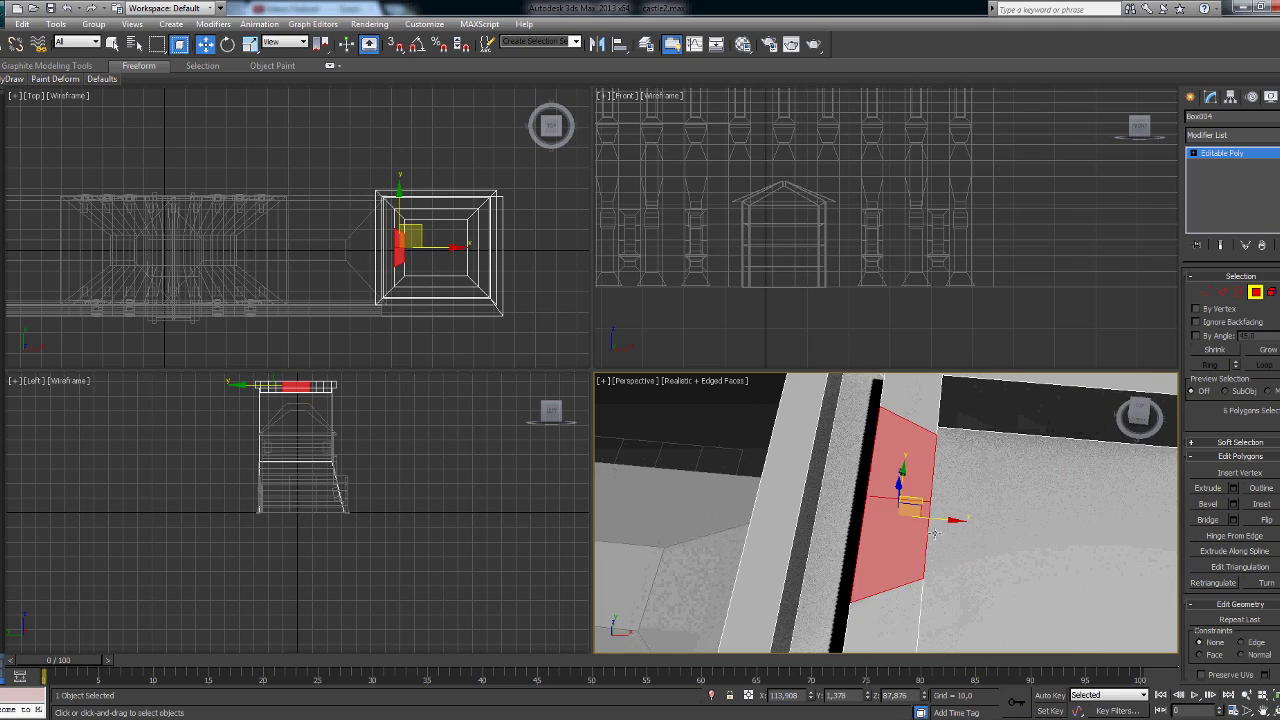
{"action": "left_click_drag", "start_coordinate": [900, 520], "coordinate": [900, 470]}
{"action": "middle_click_drag", "start_coordinate": [900, 470], "coordinate": [950, 430], "text": "alt"}
{"action": "middle_click_drag", "start_coordinate": [897, 503], "coordinate": [950, 519], "text": "alt"}
{"action": "key", "text": "ctrl+z"}
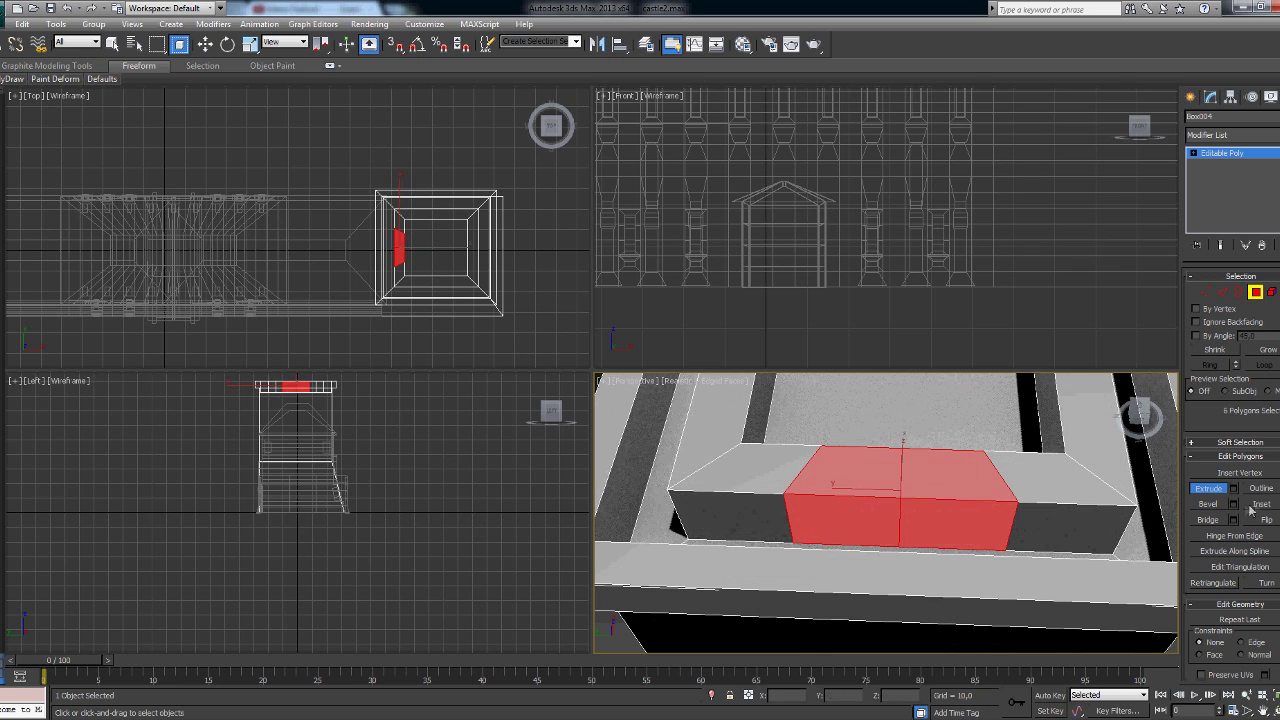
{"action": "left_click", "coordinate": [1208, 488]}
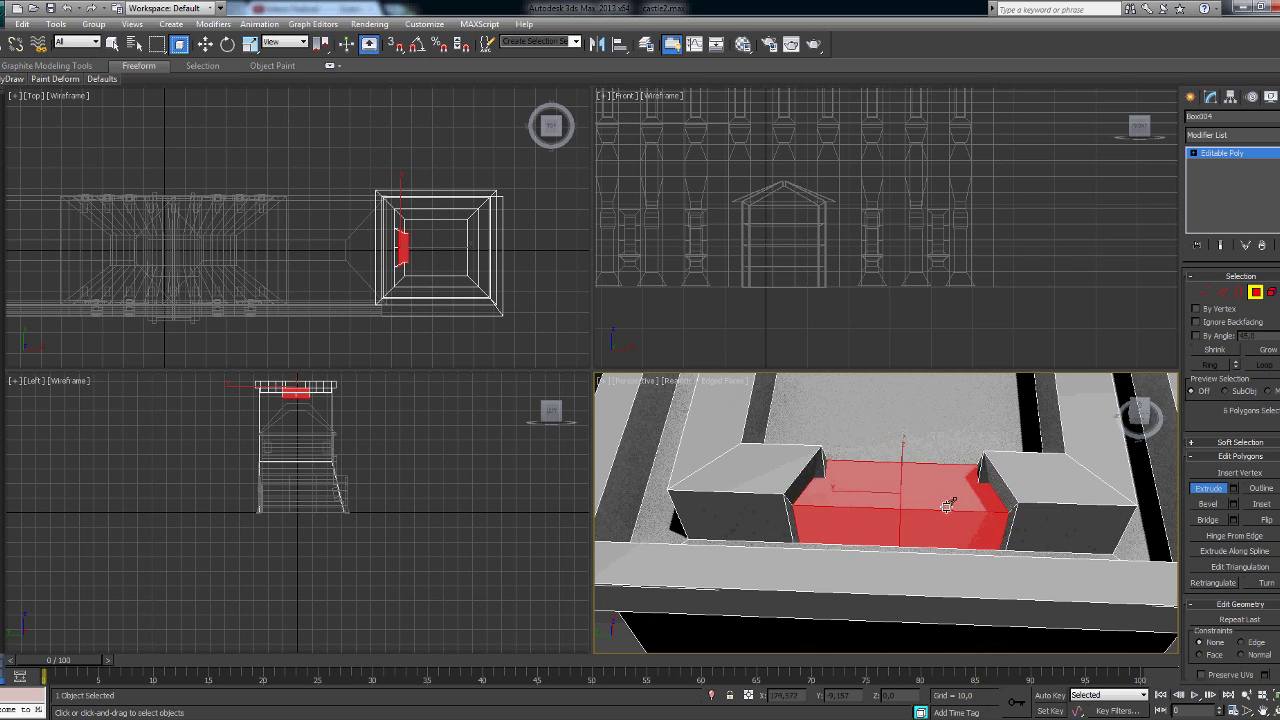
{"action": "left_click_drag", "start_coordinate": [1034, 503], "coordinate": [1034, 480]}
{"action": "middle_click_drag", "start_coordinate": [1034, 480], "coordinate": [1052, 466], "text": "alt"}
{"action": "middle_click_drag", "start_coordinate": [1030, 515], "coordinate": [884, 495], "text": "alt"}
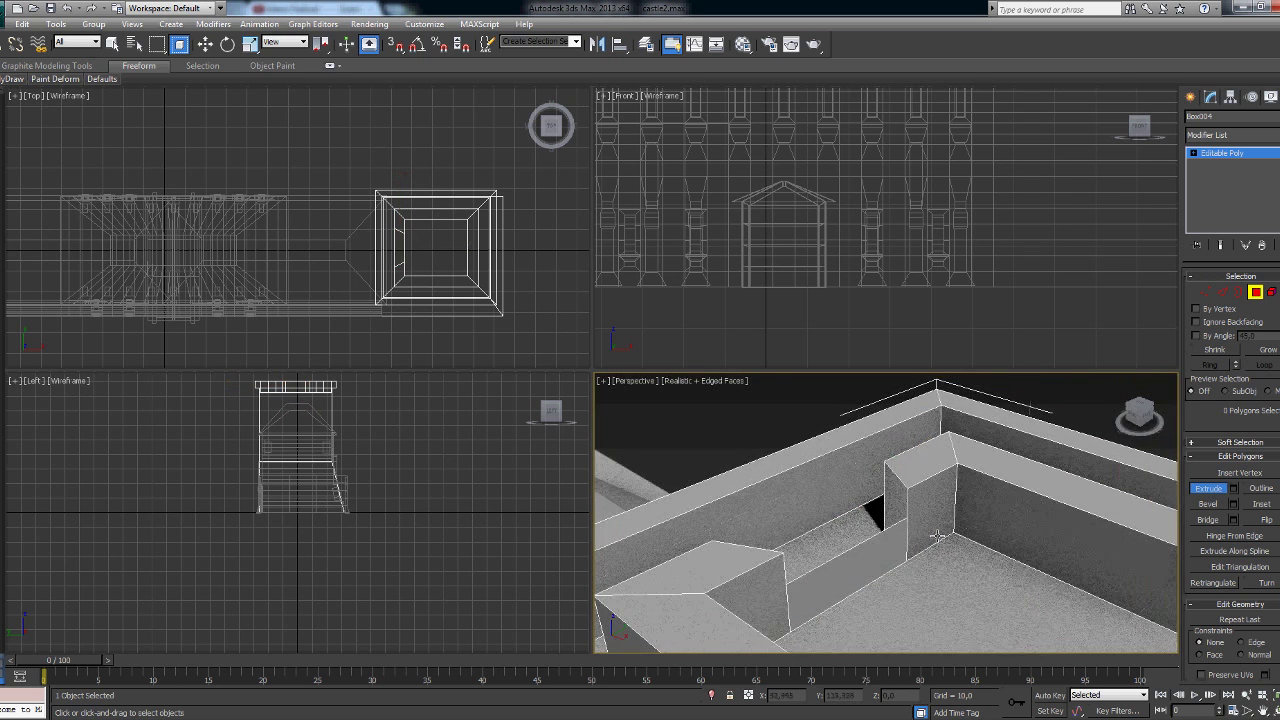
Step: Bridge the notch's gap edges at Edge level so the inner wall splits into two blocks
{"action": "key", "text": "2"}
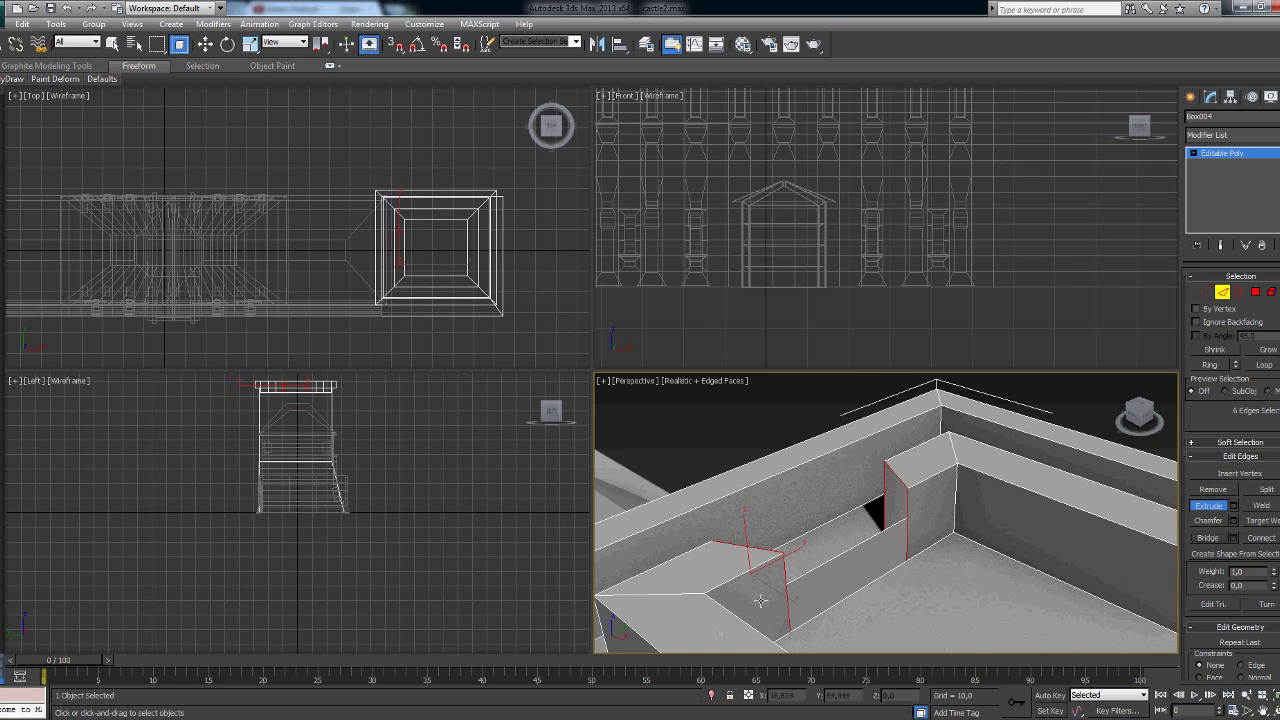
{"action": "scroll", "coordinate": [773, 470], "scroll_direction": "down", "scroll_amount": 3}
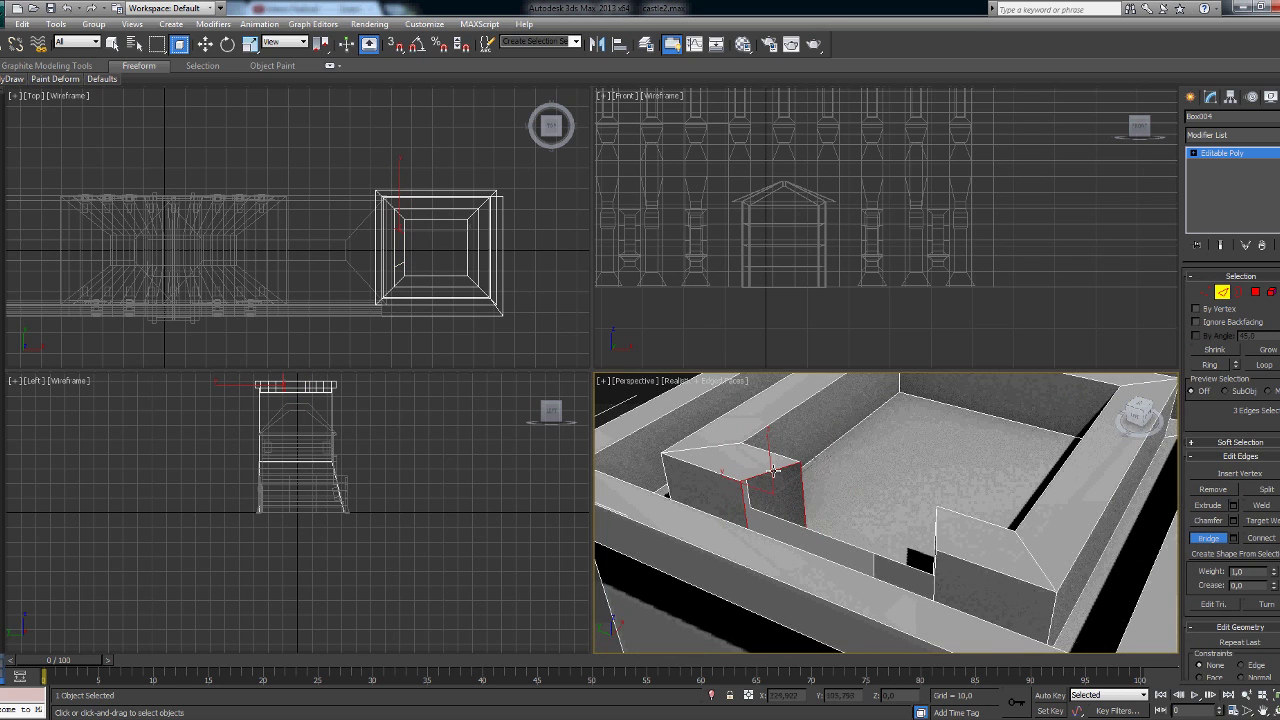
{"action": "middle_click_drag", "start_coordinate": [753, 495], "coordinate": [843, 433], "text": "alt"}
{"action": "key", "text": "w"}
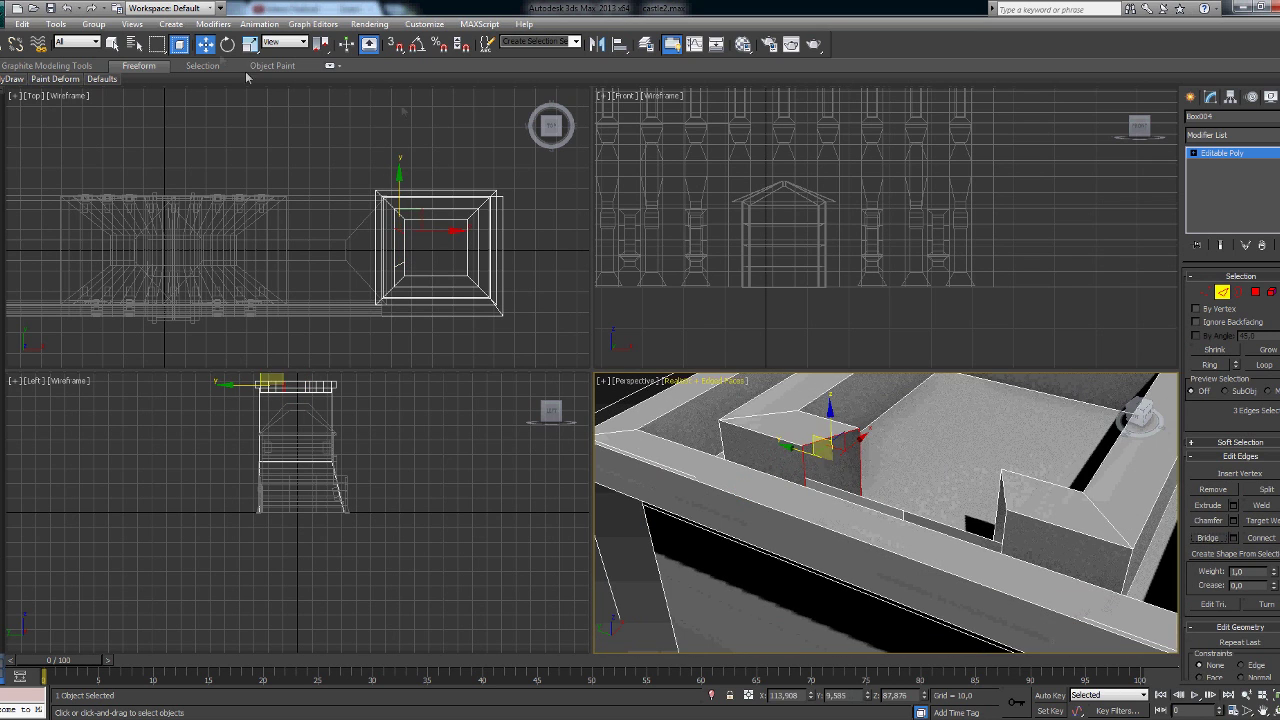
{"action": "left_click", "coordinate": [1208, 538]}
{"action": "middle_click_drag", "start_coordinate": [843, 563], "coordinate": [880, 572], "text": "alt"}
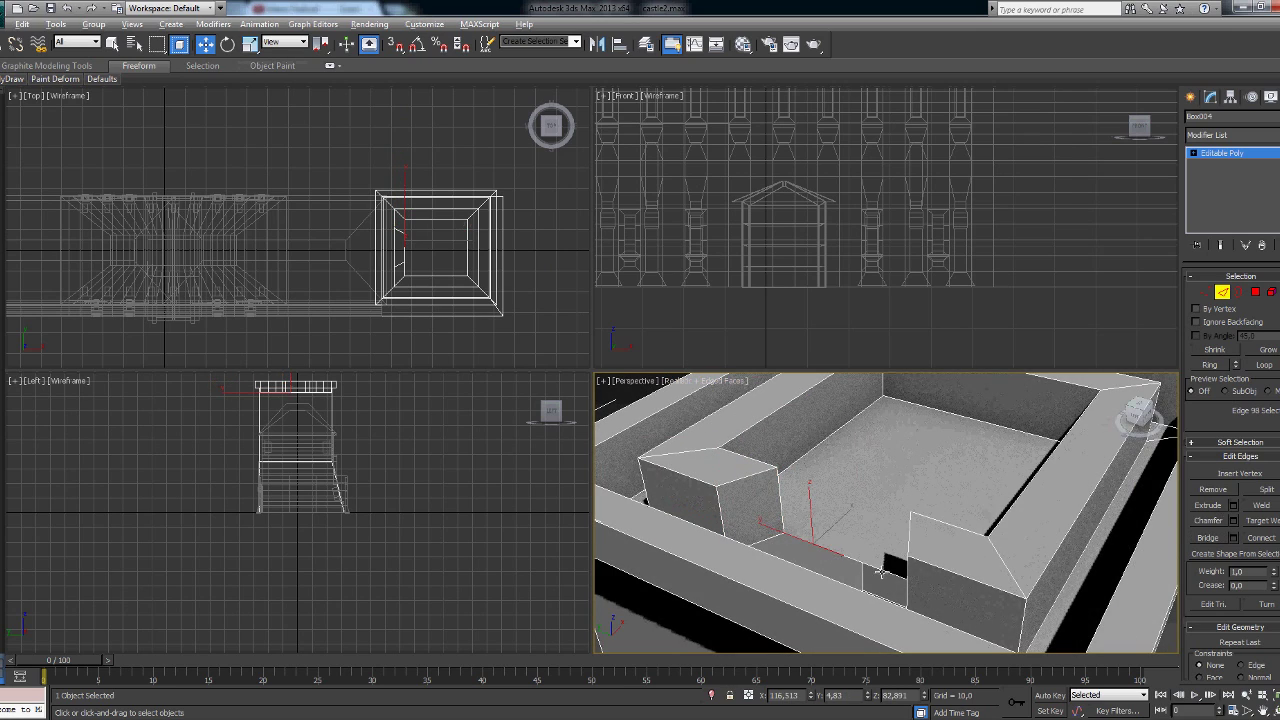
{"action": "mouse_move", "coordinate": [820, 500]}
{"action": "middle_mouse_down", "text": "alt"}
{"action": "mouse_move", "coordinate": [857, 549]}
{"action": "mouse_move", "coordinate": [878, 520]}
{"action": "mouse_move", "coordinate": [910, 545]}
{"action": "mouse_move", "coordinate": [877, 579]}
{"action": "middle_mouse_up", "text": "alt"}
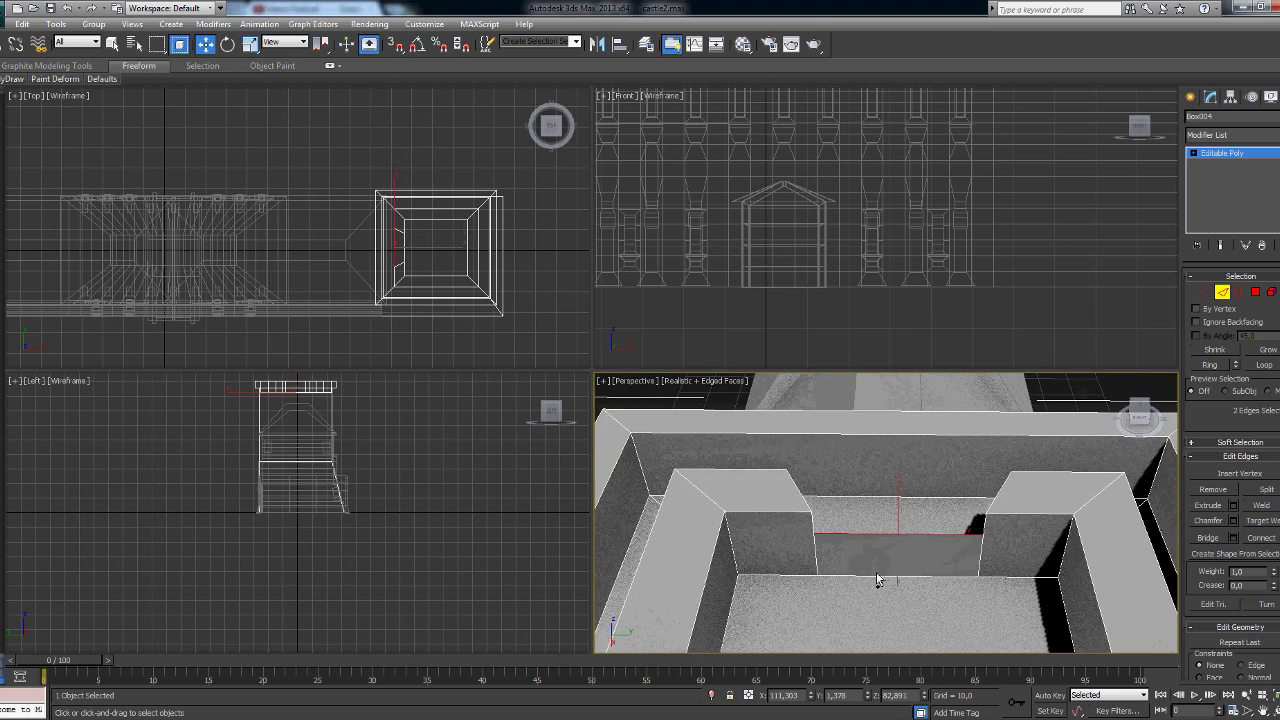
{"action": "mouse_move", "coordinate": [771, 537]}
{"action": "middle_mouse_down", "text": "alt"}
{"action": "mouse_move", "coordinate": [900, 470]}
{"action": "mouse_move", "coordinate": [850, 520]}
{"action": "mouse_move", "coordinate": [983, 434]}
{"action": "mouse_move", "coordinate": [929, 490]}
{"action": "mouse_move", "coordinate": [800, 420]}
{"action": "middle_mouse_up", "text": "alt"}
{"action": "left_click", "coordinate": [900, 470]}
Step: Select the front and left rim faces, Connect their edges into short segments, then pick one rim segment
{"action": "key", "text": "4"}
{"action": "left_click", "coordinate": [880, 545]}
{"action": "left_click", "coordinate": [740, 460], "text": "ctrl"}
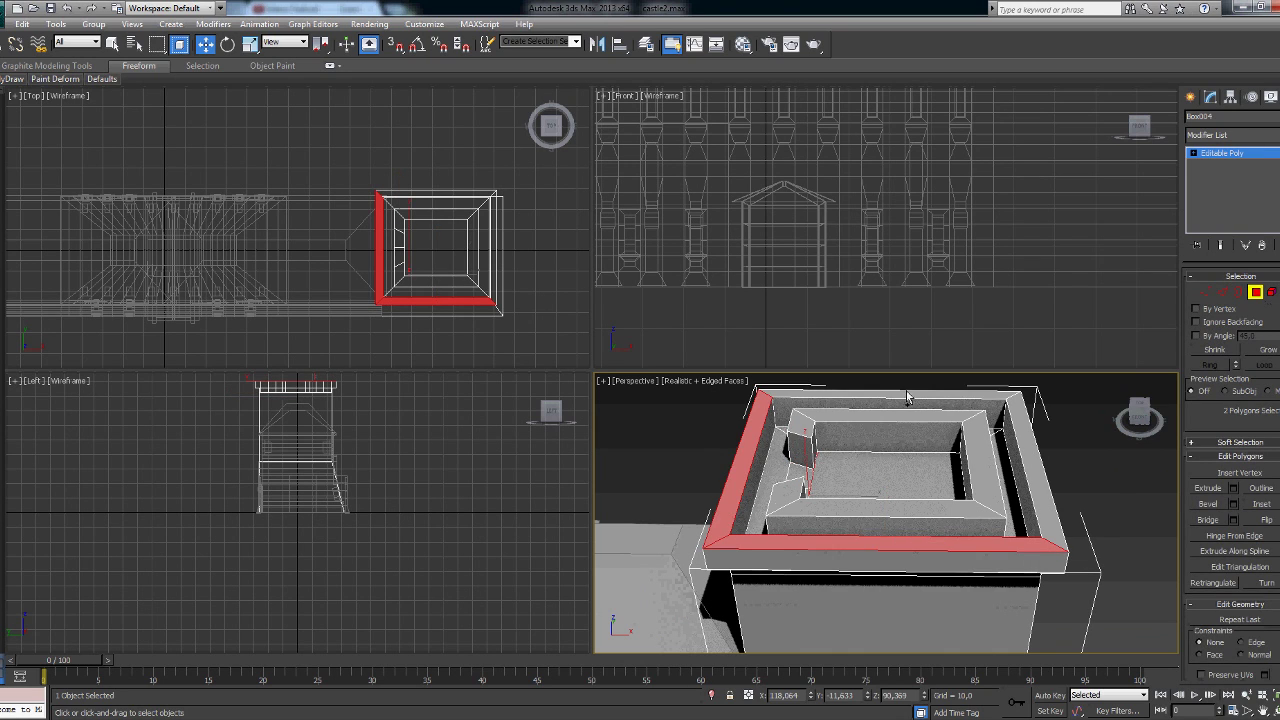
{"action": "key", "text": "2"}
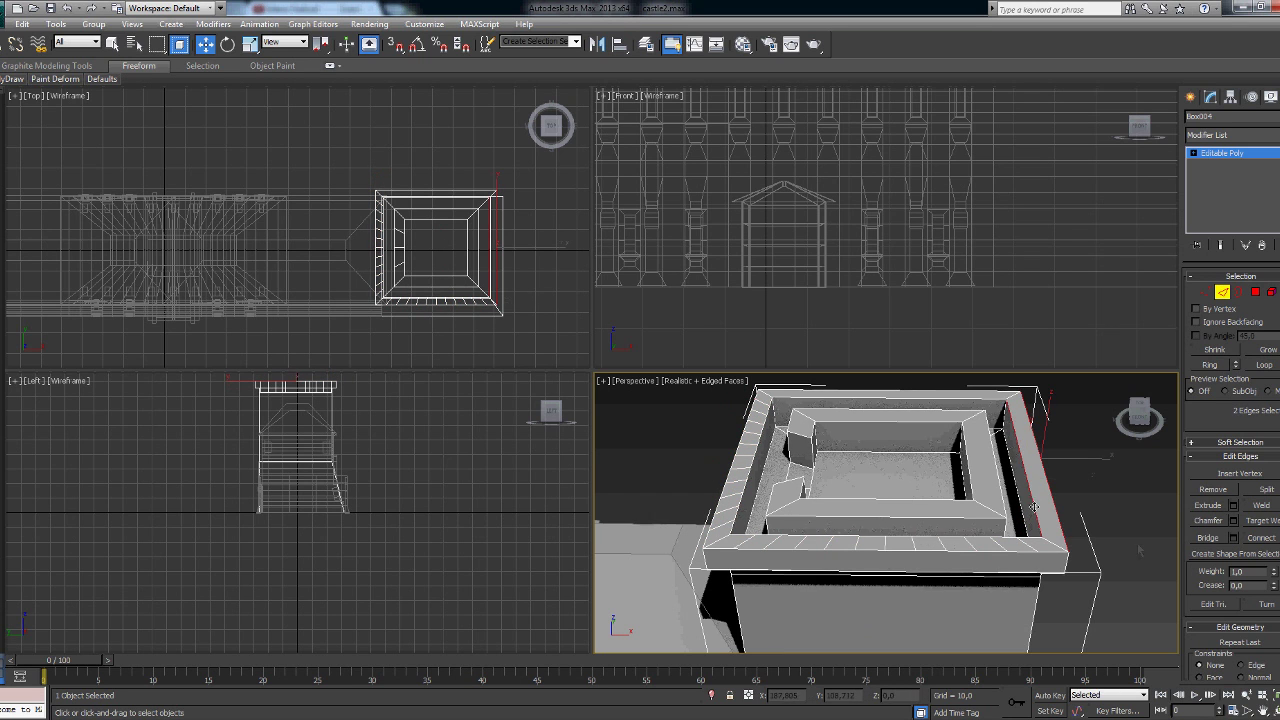
{"action": "left_click", "coordinate": [893, 581]}
{"action": "middle_click_drag", "start_coordinate": [893, 581], "coordinate": [830, 530], "text": "alt"}
{"action": "key", "text": "4"}
{"action": "left_click", "coordinate": [825, 533]}
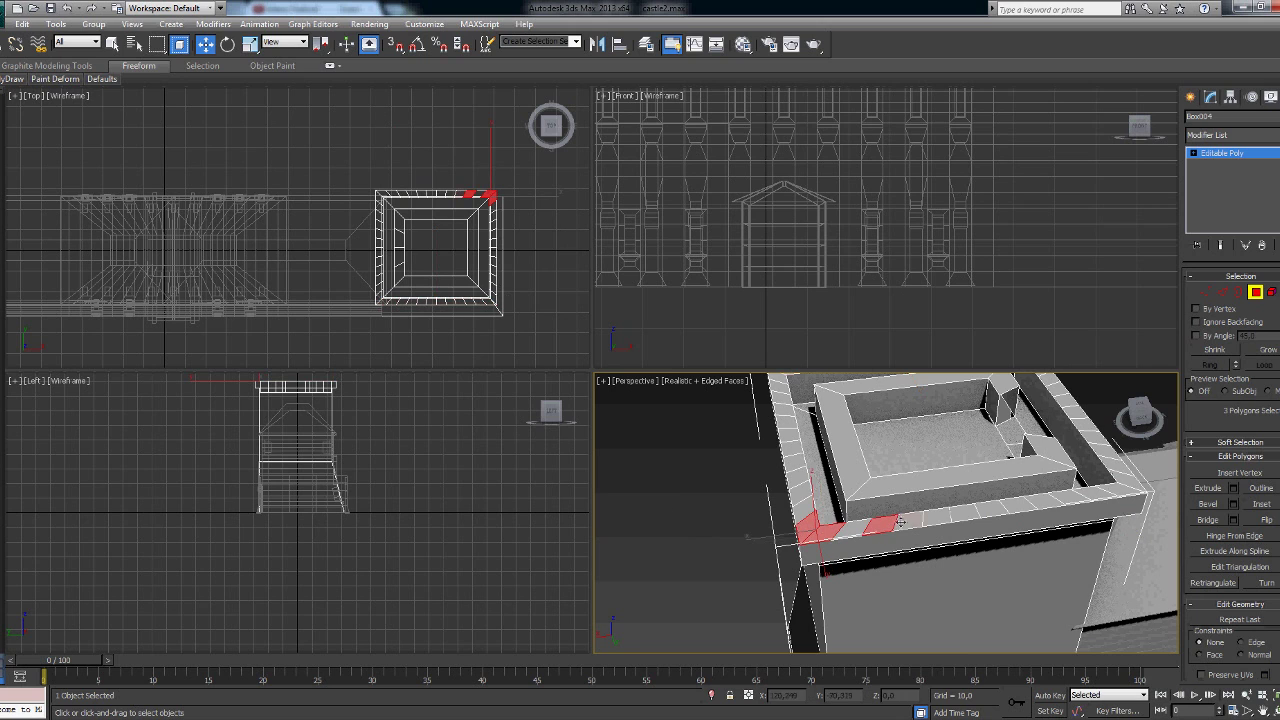
Step: Add alternating segments all around the outer rim to the selection
{"action": "left_click", "coordinate": [793, 482], "text": "ctrl"}
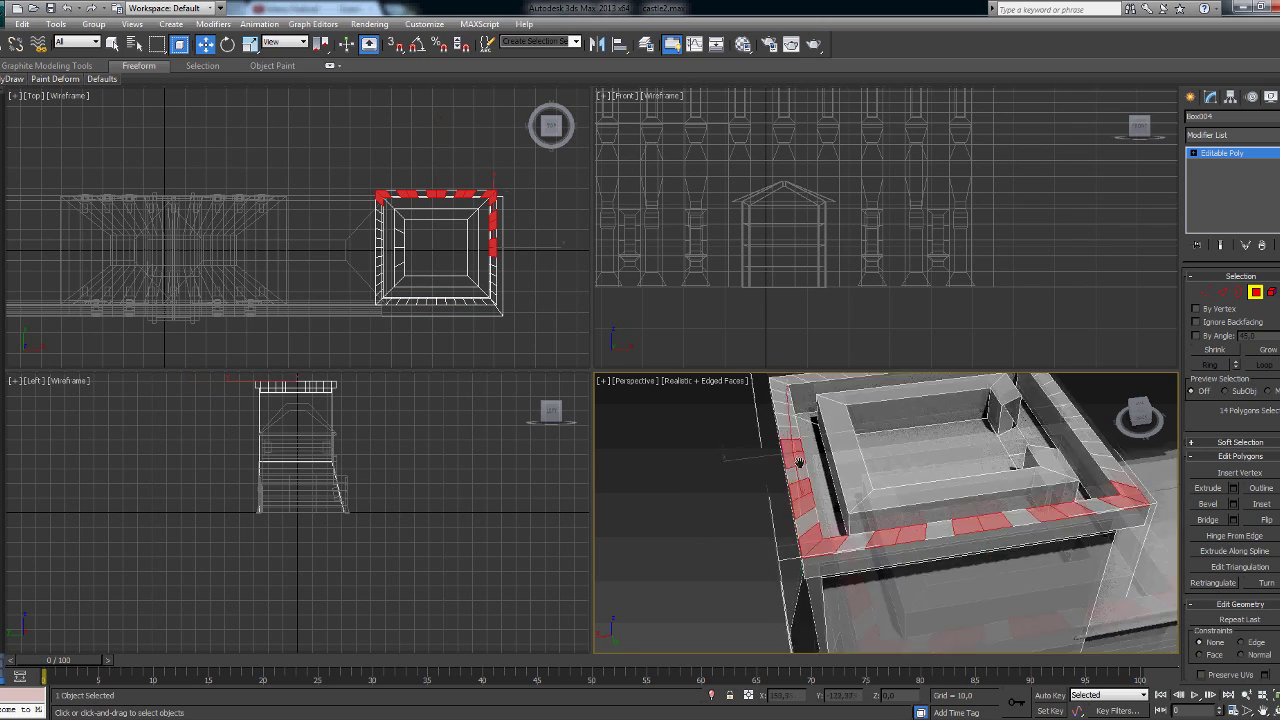
{"action": "middle_click_drag", "start_coordinate": [793, 482], "coordinate": [858, 507], "text": "alt"}
{"action": "left_click", "coordinate": [858, 507], "text": "ctrl"}
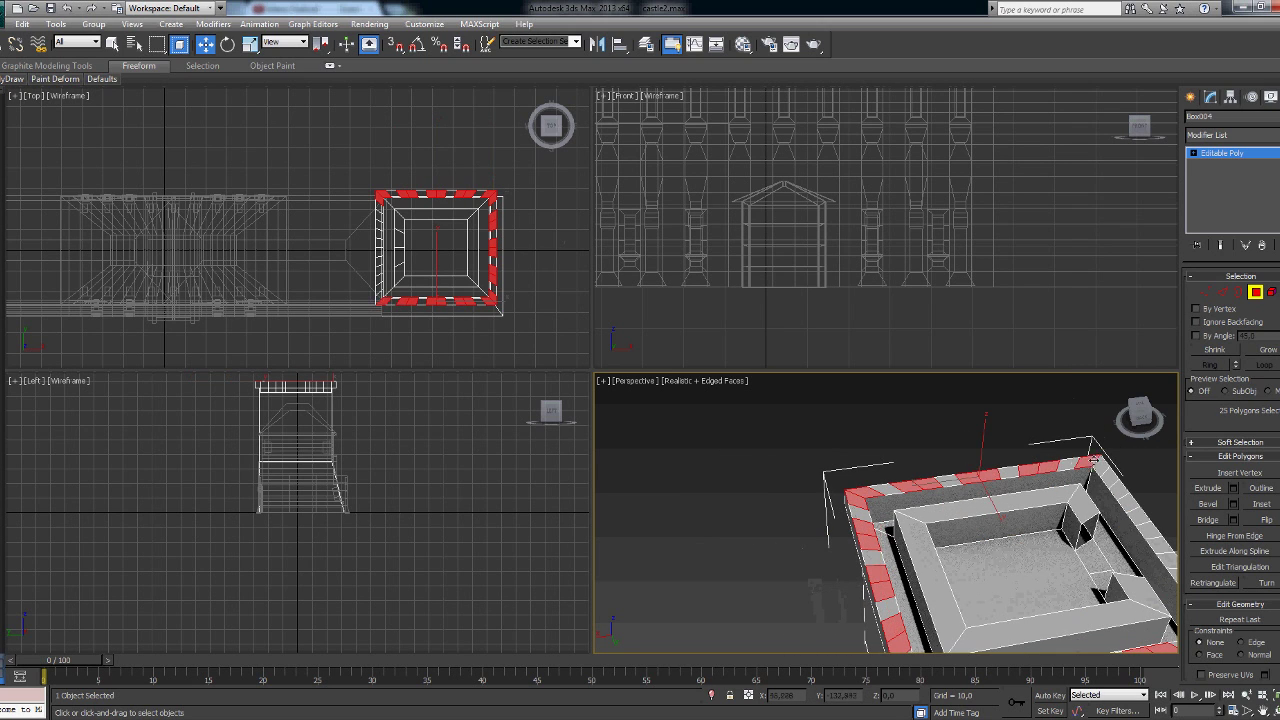
{"action": "middle_click_drag", "start_coordinate": [1095, 458], "coordinate": [948, 470], "text": "alt"}
{"action": "left_click", "coordinate": [948, 470], "text": "ctrl"}
{"action": "left_click", "coordinate": [995, 548], "text": "ctrl"}
{"action": "middle_click_drag", "start_coordinate": [995, 548], "coordinate": [900, 520], "text": "alt"}
Step: Extrude the selected rim faces upward into merlons
{"action": "left_click", "coordinate": [1208, 488]}
{"action": "left_click_drag", "start_coordinate": [900, 480], "coordinate": [900, 420]}
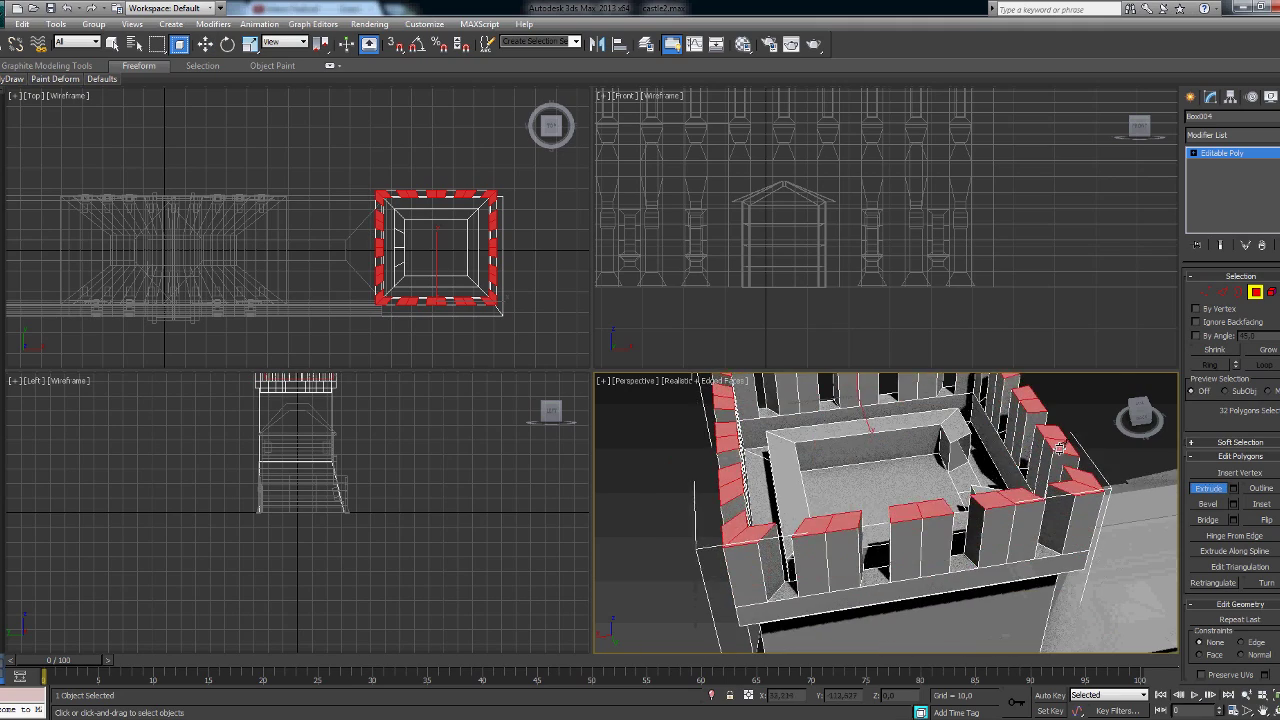
{"action": "middle_click_drag", "start_coordinate": [900, 420], "coordinate": [800, 450], "text": "alt"}
{"action": "middle_click_drag", "start_coordinate": [880, 500], "coordinate": [800, 500], "text": "alt"}
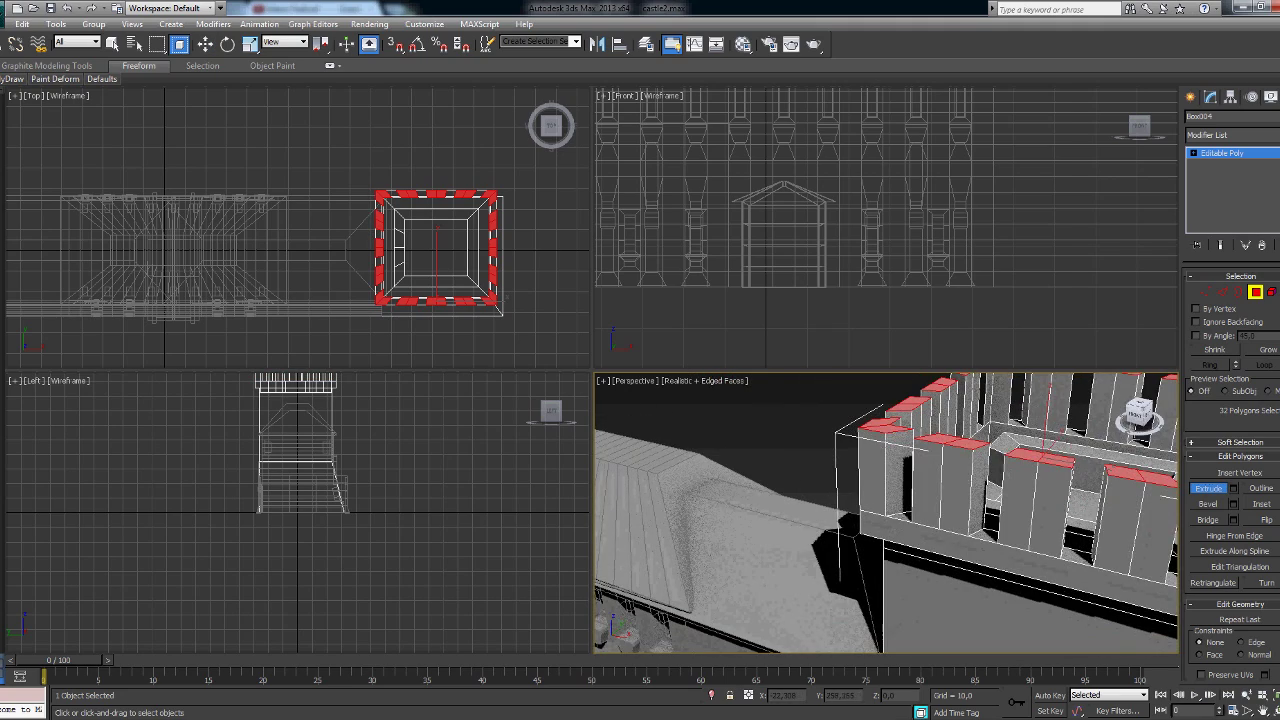
Step: Switch to Scale, inspect the merlons up close, and select the inner walkway faces
{"action": "left_click", "coordinate": [252, 46]}
{"action": "mouse_move", "coordinate": [925, 518]}
{"action": "middle_mouse_down", "text": "alt"}
{"action": "mouse_move", "coordinate": [1081, 539]}
{"action": "mouse_move", "coordinate": [996, 538]}
{"action": "middle_mouse_up", "text": "alt"}
{"action": "scroll", "coordinate": [1081, 539], "scroll_direction": "up", "scroll_amount": 2}
{"action": "middle_click_drag", "start_coordinate": [1112, 535], "coordinate": [840, 530], "text": "alt"}
{"action": "scroll", "coordinate": [1060, 530], "scroll_direction": "down", "scroll_amount": 3}
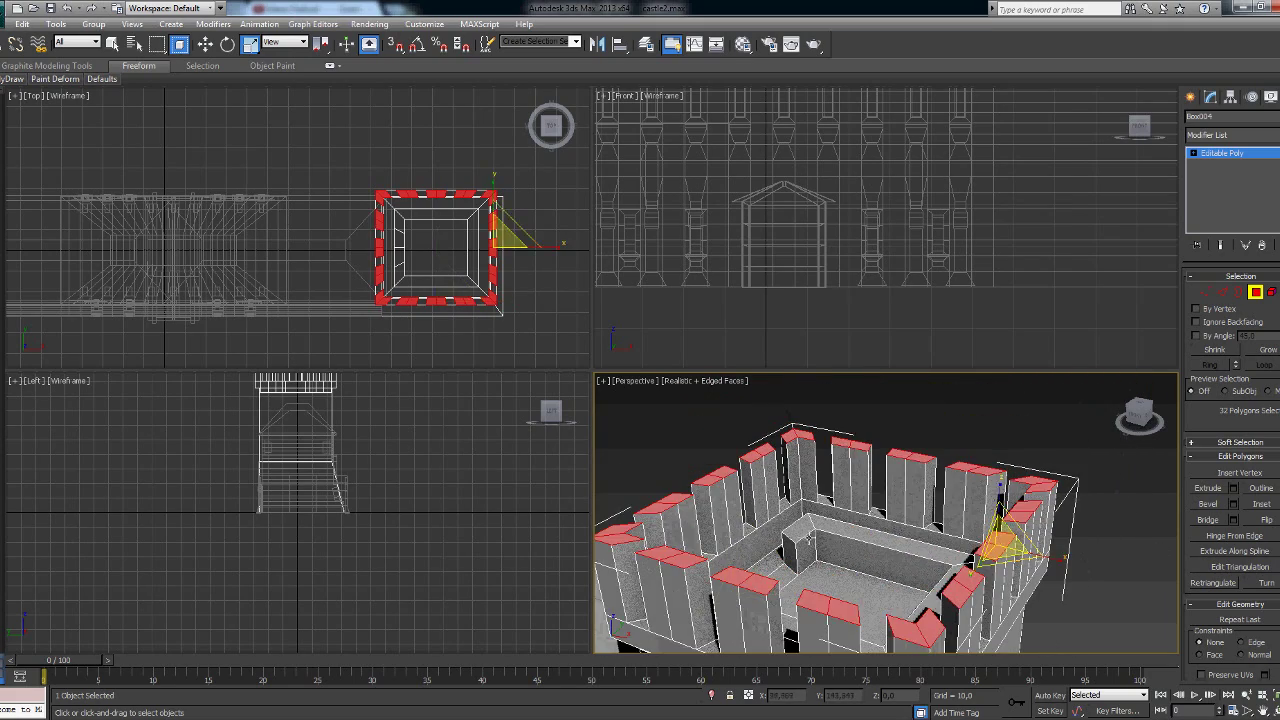
{"action": "left_click", "coordinate": [830, 530]}
{"action": "scroll", "coordinate": [830, 530], "scroll_direction": "up", "scroll_amount": 3}
Step: Select edge rings along the walkway walls and connect them
{"action": "key", "text": "2"}
{"action": "left_click", "coordinate": [790, 527]}
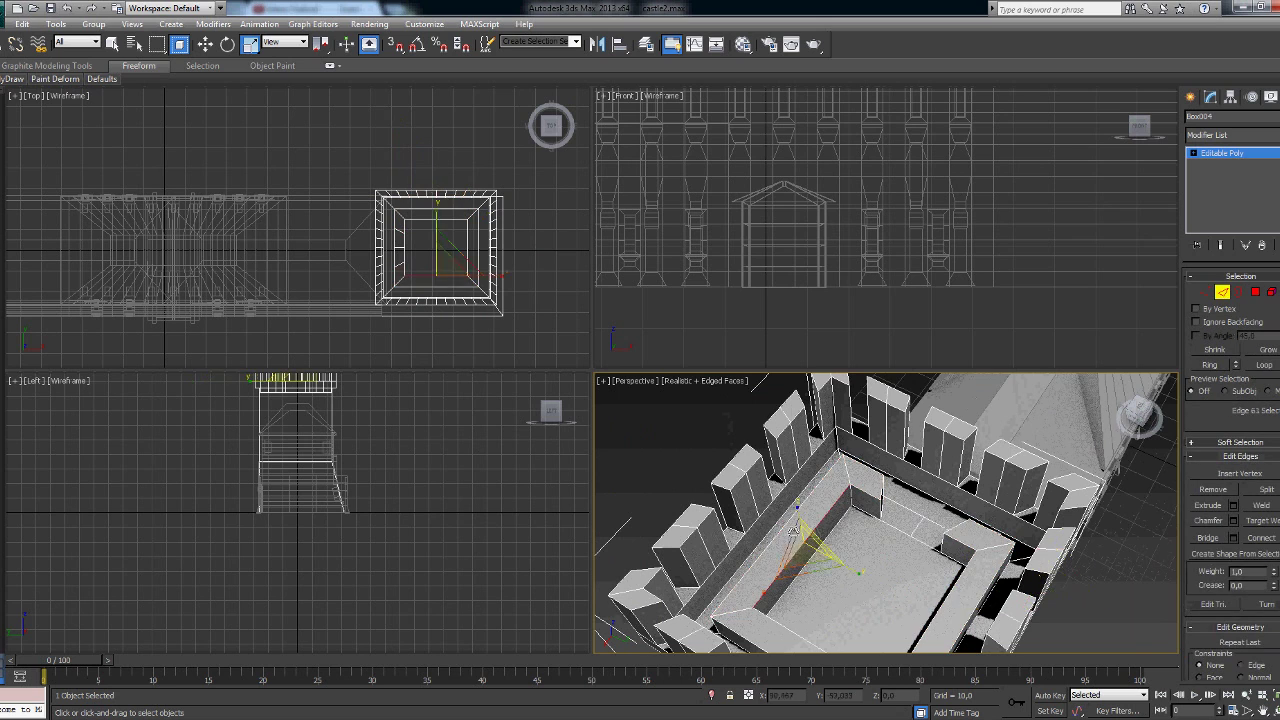
{"action": "left_click", "coordinate": [893, 581]}
{"action": "middle_click_drag", "start_coordinate": [900, 588], "coordinate": [830, 630], "text": "alt"}
{"action": "left_click", "coordinate": [830, 630]}
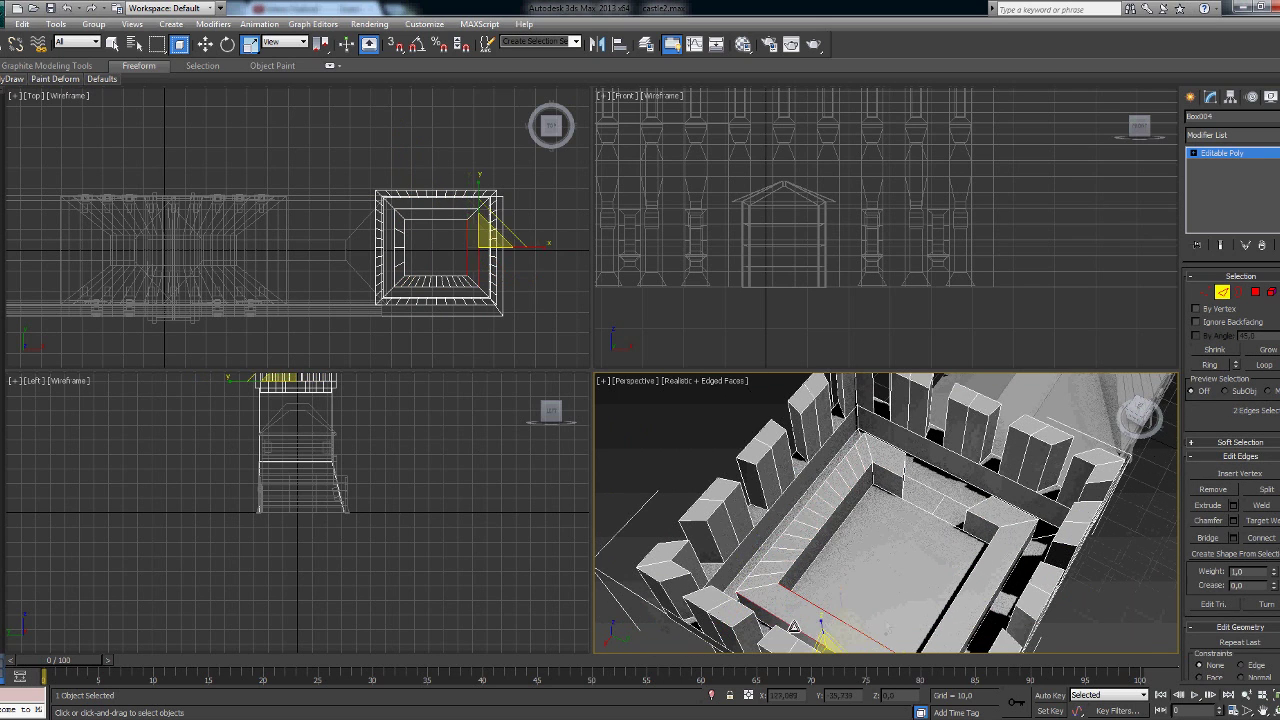
{"action": "left_click", "coordinate": [1233, 537]}
{"action": "left_click", "coordinate": [975, 625]}
Step: Pick the corner walkway edges and connect them with Connect Edges set to 11 segments
{"action": "left_click", "coordinate": [893, 581]}
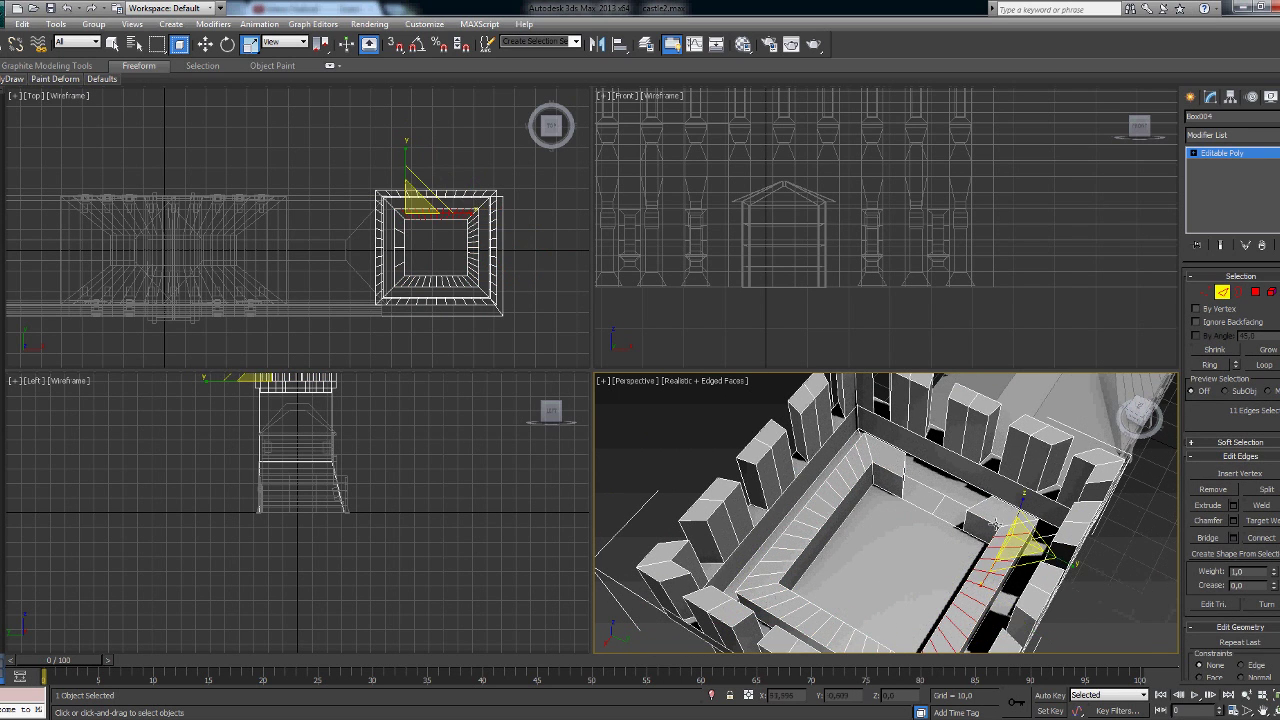
{"action": "left_click", "coordinate": [888, 470]}
{"action": "scroll", "coordinate": [1000, 516], "scroll_direction": "up", "scroll_amount": 5}
{"action": "key", "text": "ctrl+shift+e"}
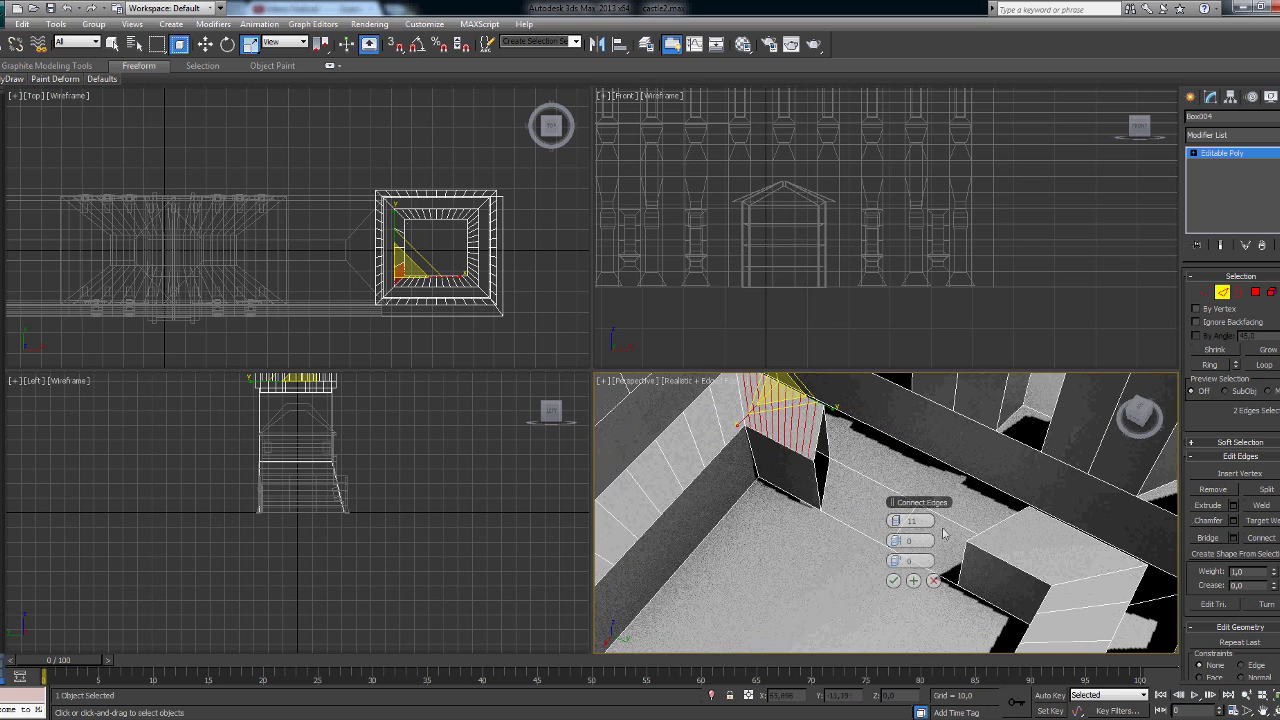
{"action": "left_click", "coordinate": [893, 581]}
{"action": "left_click", "coordinate": [1095, 540]}
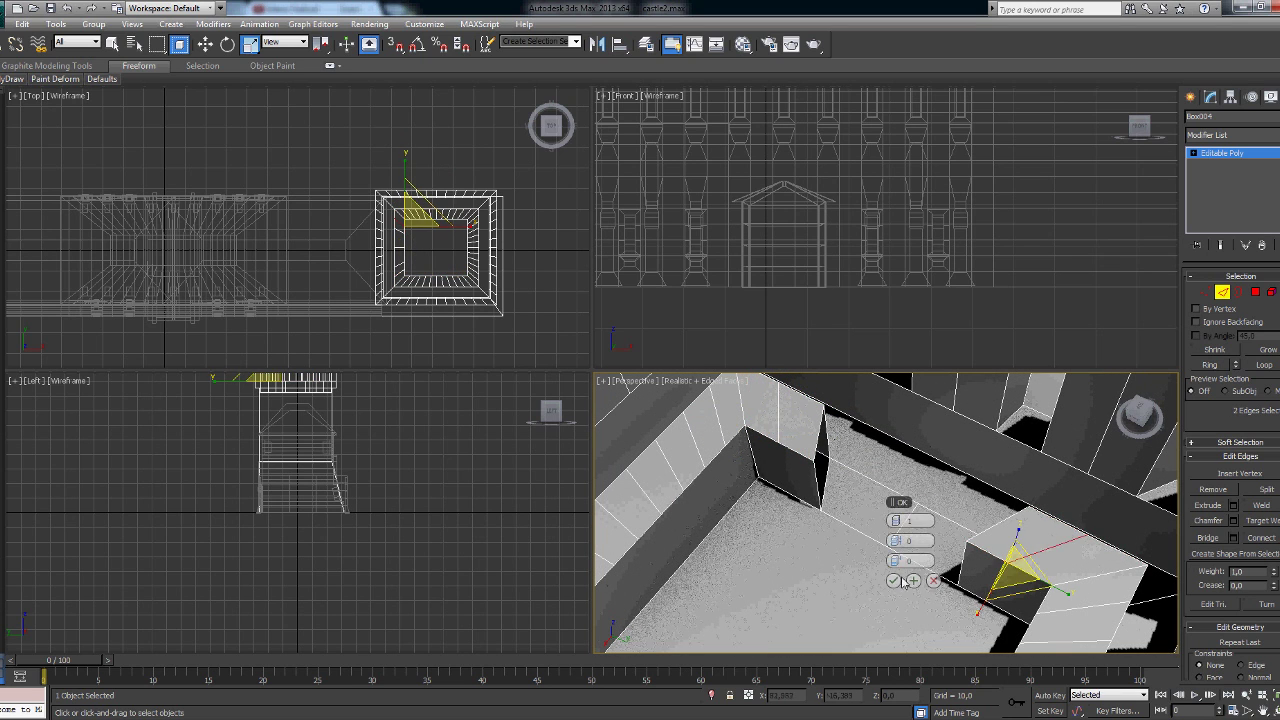
{"action": "left_click", "coordinate": [900, 581]}
{"action": "left_click", "coordinate": [1013, 565]}
{"action": "key", "text": "ctrl+shift+e"}
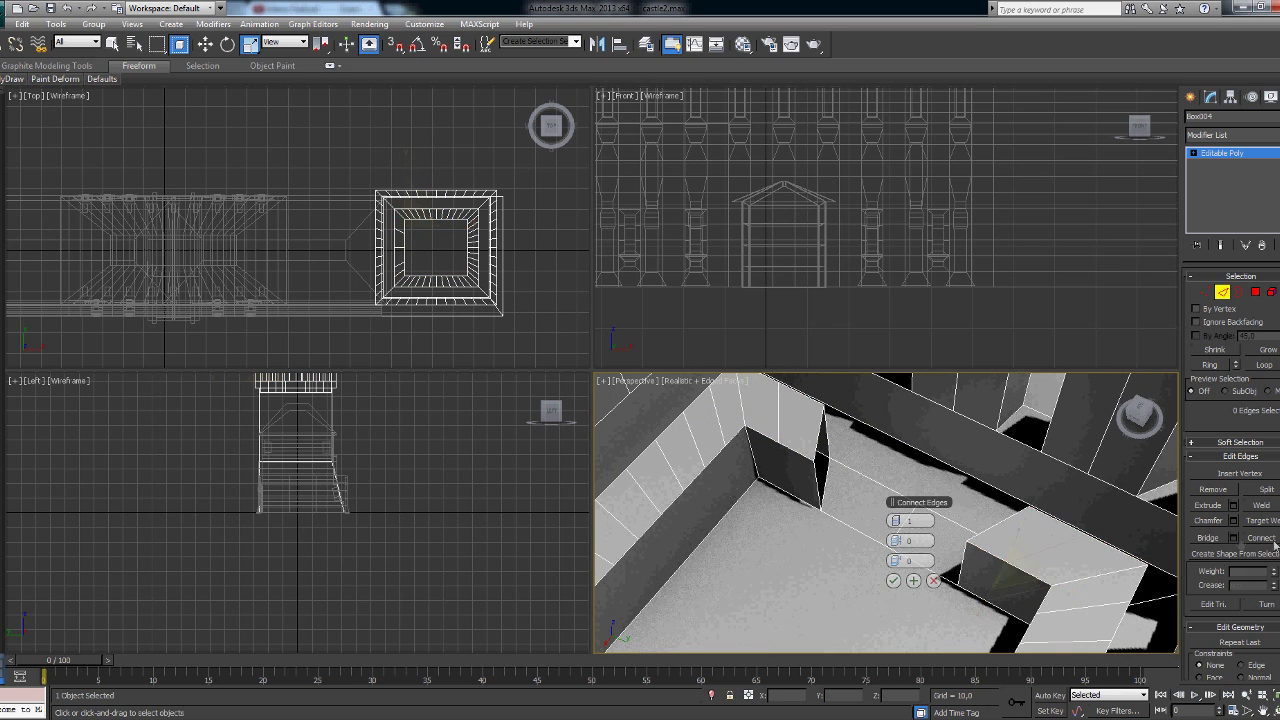
{"action": "middle_click_drag", "start_coordinate": [900, 500], "coordinate": [893, 443], "text": "alt"}
Step: Select alternating walkway segments along the near and lower walls
{"action": "key", "text": "4"}
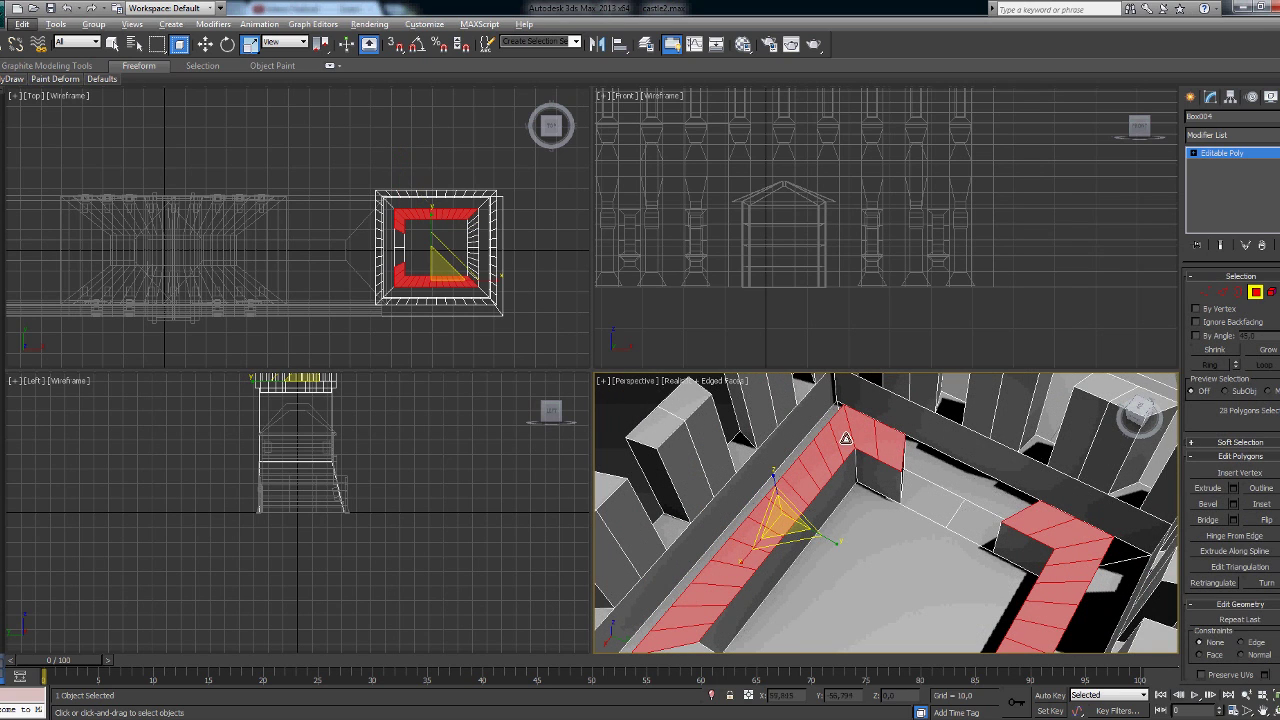
{"action": "left_click", "coordinate": [818, 474], "text": "alt"}
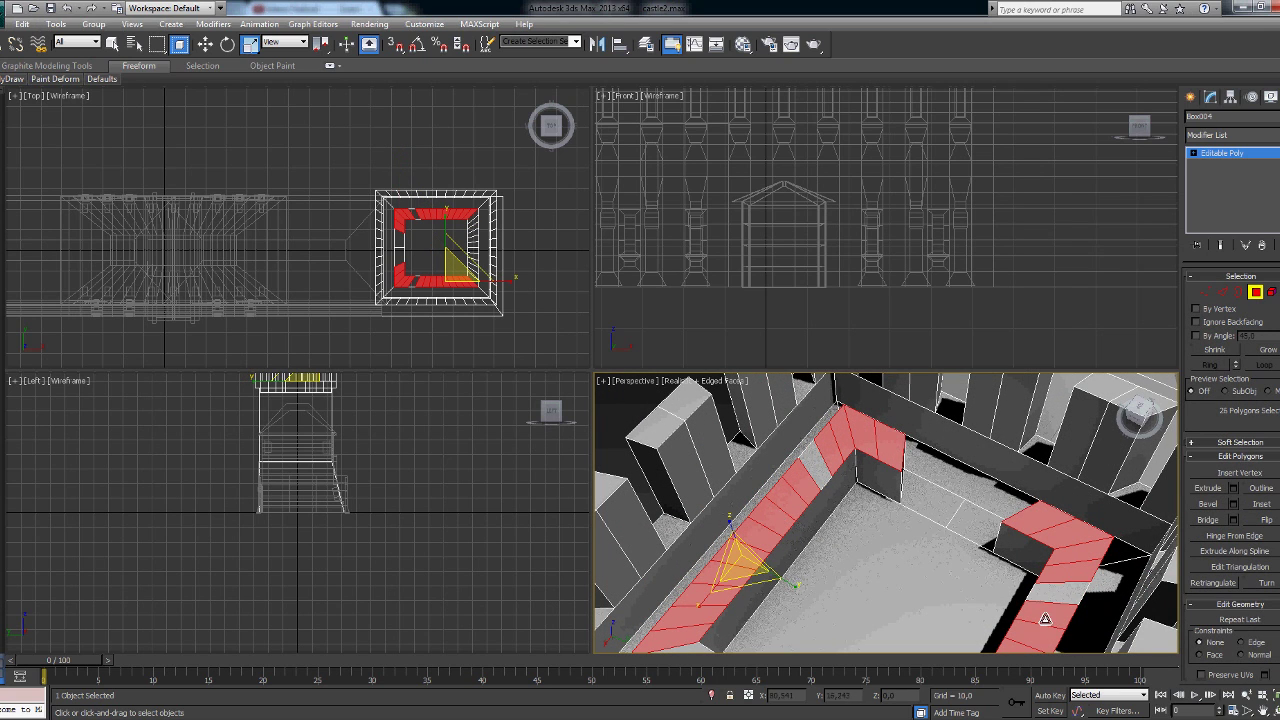
{"action": "mouse_move", "coordinate": [770, 531]}
{"action": "middle_mouse_down"}
{"action": "mouse_move", "coordinate": [799, 518]}
{"action": "mouse_move", "coordinate": [871, 523]}
{"action": "mouse_move", "coordinate": [984, 593]}
{"action": "mouse_move", "coordinate": [1000, 570]}
{"action": "mouse_move", "coordinate": [1090, 525]}
{"action": "middle_mouse_up"}
{"action": "left_click", "coordinate": [803, 518], "text": "alt"}
{"action": "left_click", "coordinate": [895, 610], "text": "ctrl"}
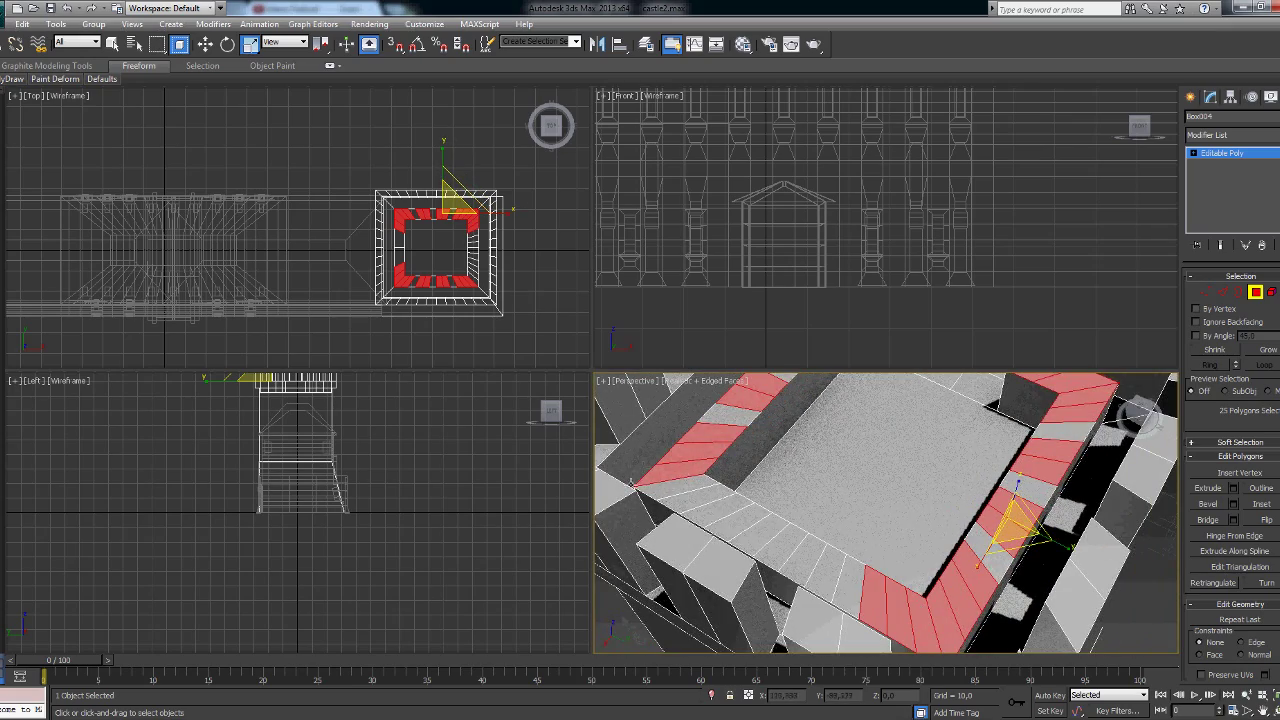
{"action": "left_click", "coordinate": [670, 495], "text": "ctrl"}
{"action": "mouse_move", "coordinate": [670, 495]}
{"action": "middle_mouse_down"}
{"action": "mouse_move", "coordinate": [872, 495]}
{"action": "mouse_move", "coordinate": [823, 606]}
{"action": "middle_mouse_up"}
{"action": "left_click", "coordinate": [830, 585], "text": "ctrl"}
{"action": "left_click", "coordinate": [830, 600], "text": "ctrl"}
{"action": "left_click", "coordinate": [794, 611], "text": "ctrl"}
Step: Add alternating segments on the far walls, then clear the face selection
{"action": "mouse_move", "coordinate": [706, 494]}
{"action": "middle_mouse_down", "text": "alt"}
{"action": "mouse_move", "coordinate": [818, 594]}
{"action": "mouse_move", "coordinate": [717, 495]}
{"action": "mouse_move", "coordinate": [886, 608]}
{"action": "mouse_move", "coordinate": [868, 582]}
{"action": "mouse_move", "coordinate": [902, 522]}
{"action": "middle_mouse_up", "text": "alt"}
{"action": "left_click", "coordinate": [733, 504], "text": "ctrl"}
{"action": "left_click", "coordinate": [843, 586], "text": "ctrl"}
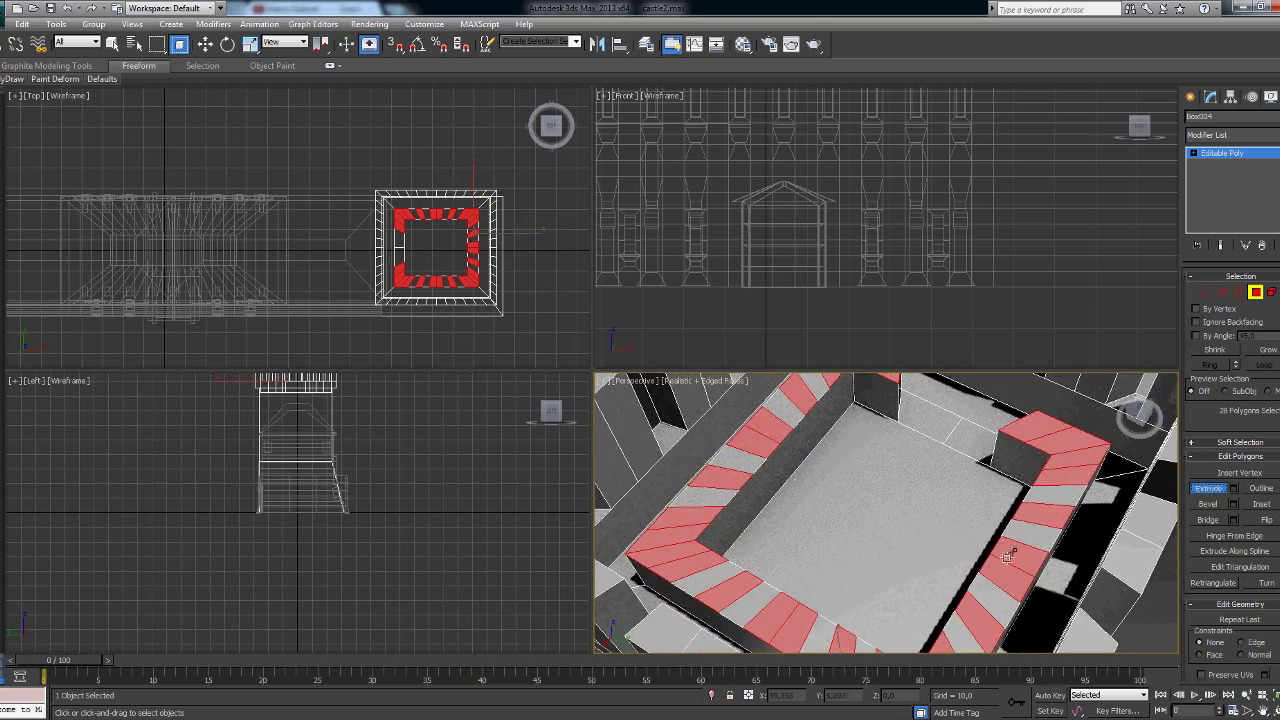
{"action": "mouse_move", "coordinate": [1008, 556]}
{"action": "middle_mouse_down", "text": "alt"}
{"action": "mouse_move", "coordinate": [1002, 600]}
{"action": "mouse_move", "coordinate": [1050, 462]}
{"action": "mouse_move", "coordinate": [985, 540]}
{"action": "middle_mouse_up", "text": "alt"}
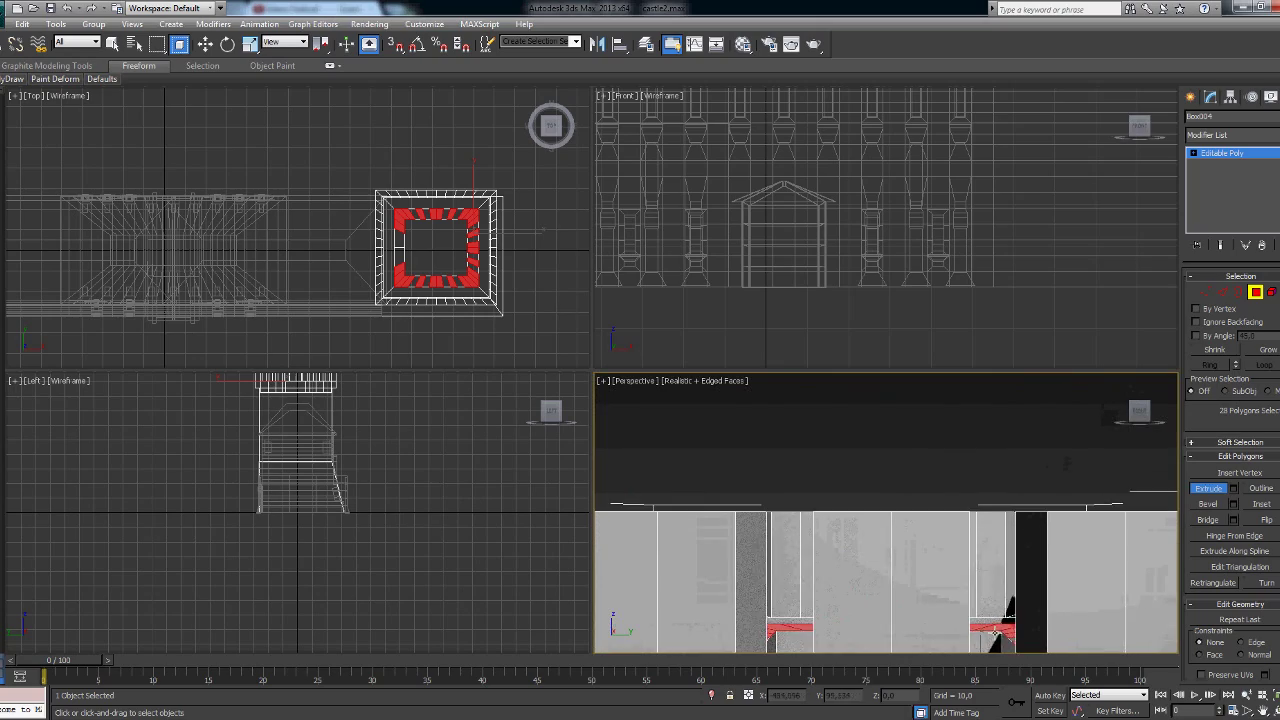
{"action": "middle_click_drag", "start_coordinate": [1082, 531], "coordinate": [1020, 470], "text": "alt"}
{"action": "key", "text": "ctrl+d"}
Step: Select a wall face on an inner block and connect edges across it at Edge level
{"action": "scroll", "coordinate": [882, 480], "scroll_direction": "up", "scroll_amount": 5}
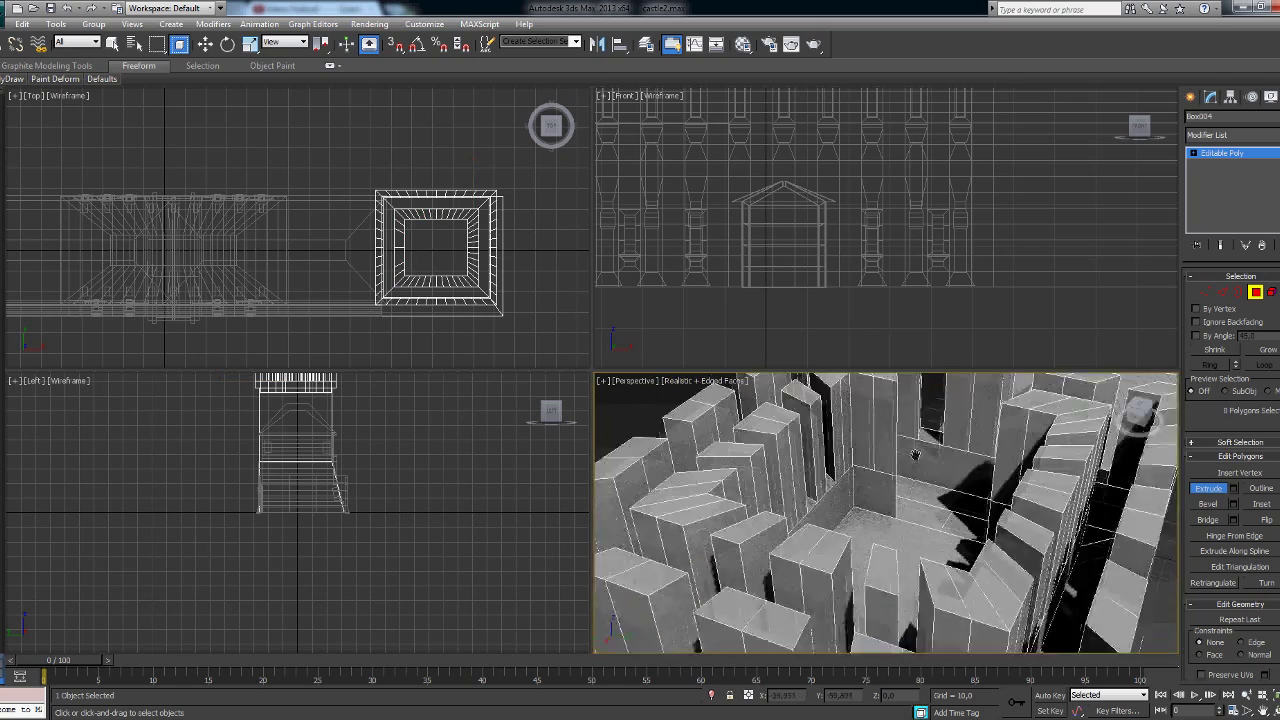
{"action": "scroll", "coordinate": [882, 480], "scroll_direction": "up", "scroll_amount": 3}
{"action": "scroll", "coordinate": [882, 480], "scroll_direction": "up", "scroll_amount": 1}
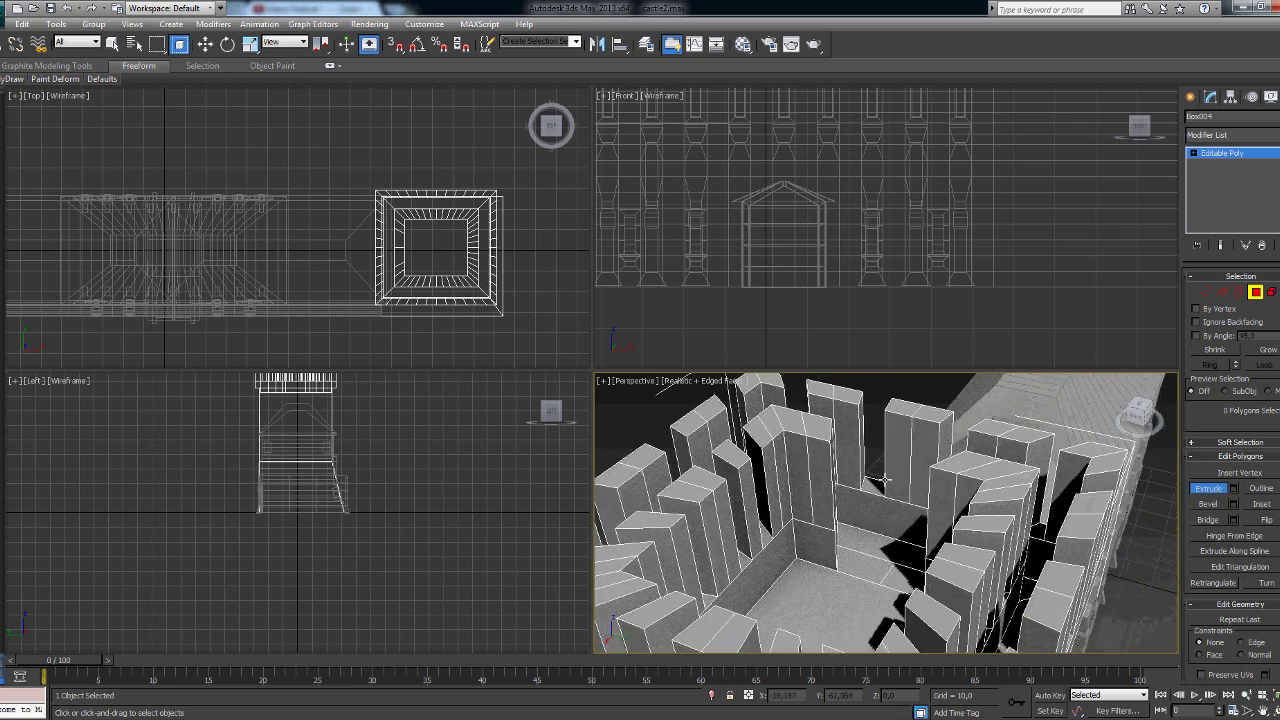
{"action": "left_click", "coordinate": [884, 478]}
{"action": "scroll", "coordinate": [884, 478], "scroll_direction": "up", "scroll_amount": 3}
{"action": "middle_click_drag", "start_coordinate": [957, 520], "coordinate": [980, 470], "text": "alt"}
{"action": "scroll", "coordinate": [986, 465], "scroll_direction": "down", "scroll_amount": 3}
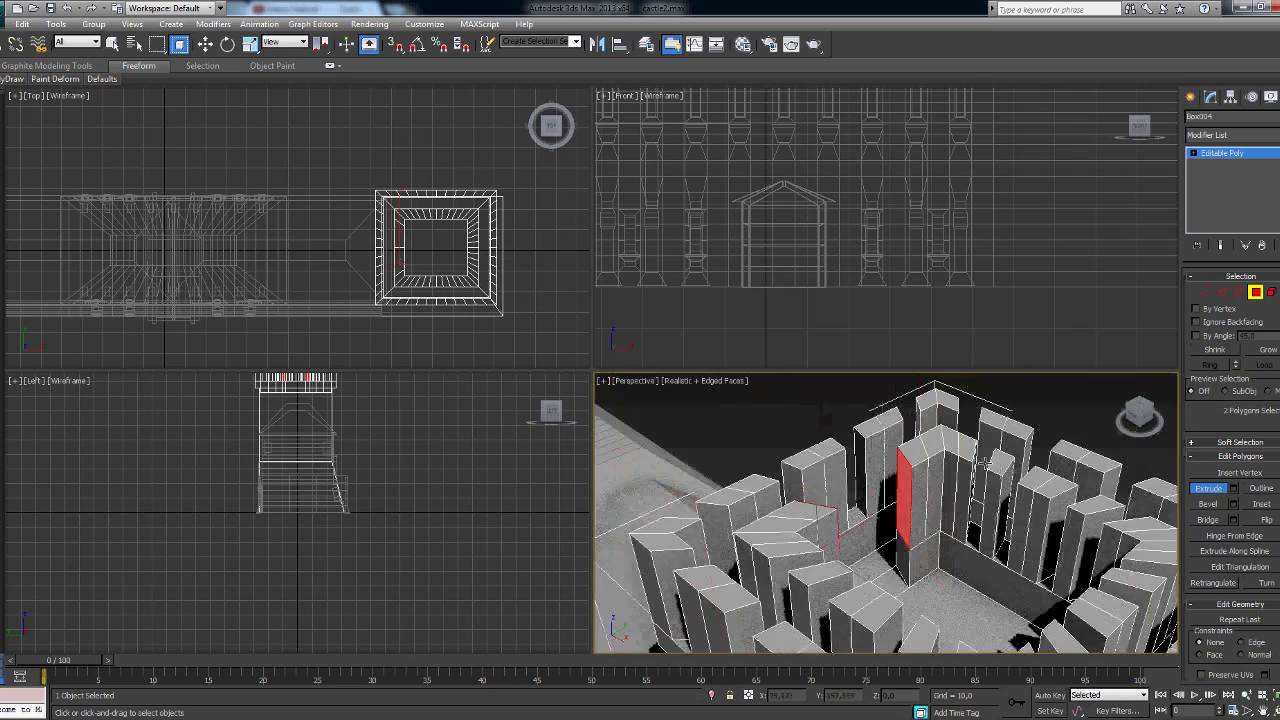
{"action": "left_click", "coordinate": [1222, 292]}
{"action": "left_click", "coordinate": [893, 580]}
{"action": "middle_click_drag", "start_coordinate": [893, 575], "coordinate": [912, 495], "text": "alt"}
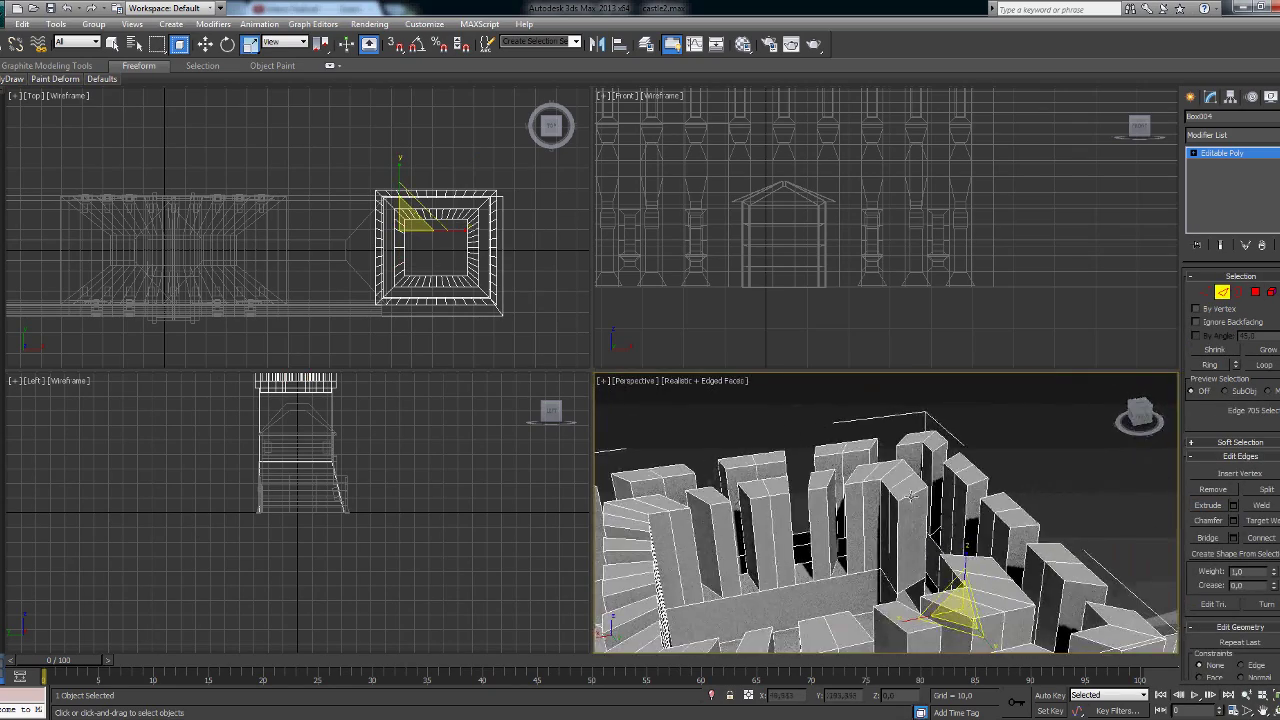
{"action": "left_click", "coordinate": [893, 581]}
Step: Connect edges across the remaining inner blocks and view the whole enclosure from the front
{"action": "scroll", "coordinate": [870, 560], "scroll_direction": "up", "scroll_amount": 5}
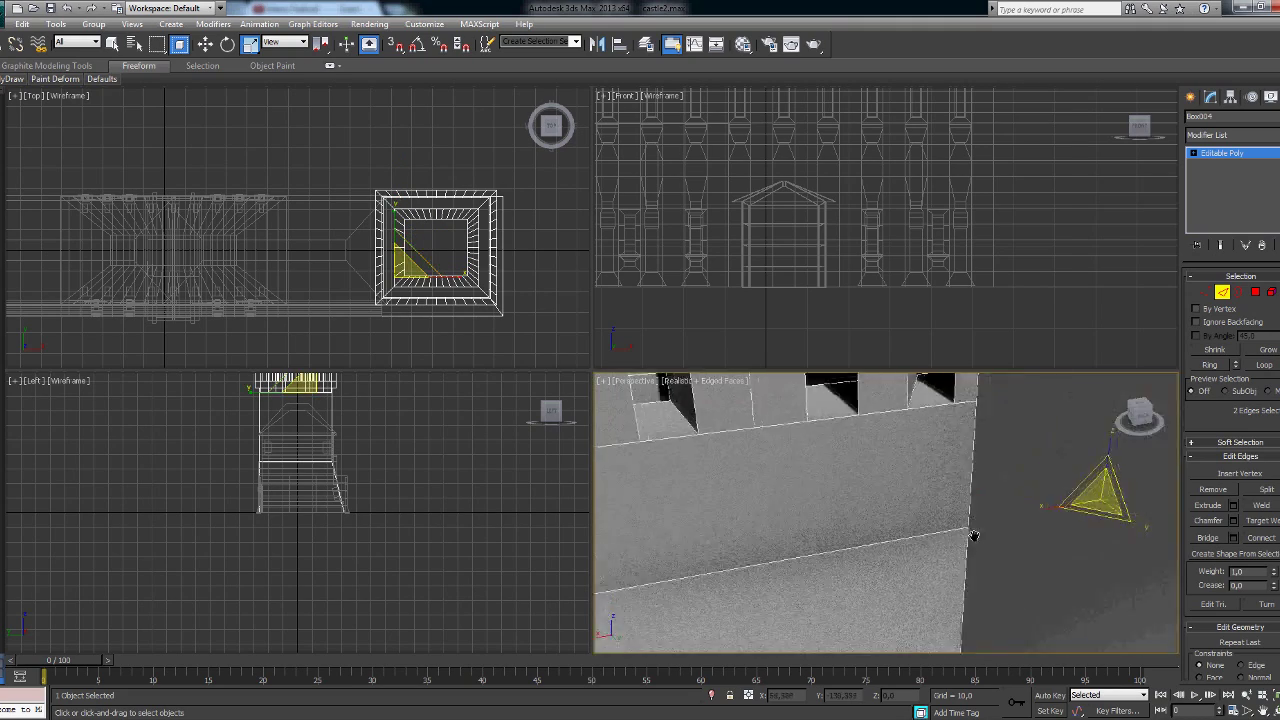
{"action": "middle_click_drag", "start_coordinate": [971, 534], "coordinate": [940, 470], "text": "alt"}
{"action": "scroll", "coordinate": [763, 563], "scroll_direction": "down", "scroll_amount": 3}
{"action": "mouse_move", "coordinate": [763, 563]}
{"action": "middle_mouse_down", "text": "alt"}
{"action": "mouse_move", "coordinate": [977, 540]}
{"action": "mouse_move", "coordinate": [918, 478]}
{"action": "middle_mouse_up", "text": "alt"}
{"action": "scroll", "coordinate": [918, 478], "scroll_direction": "down", "scroll_amount": 3}
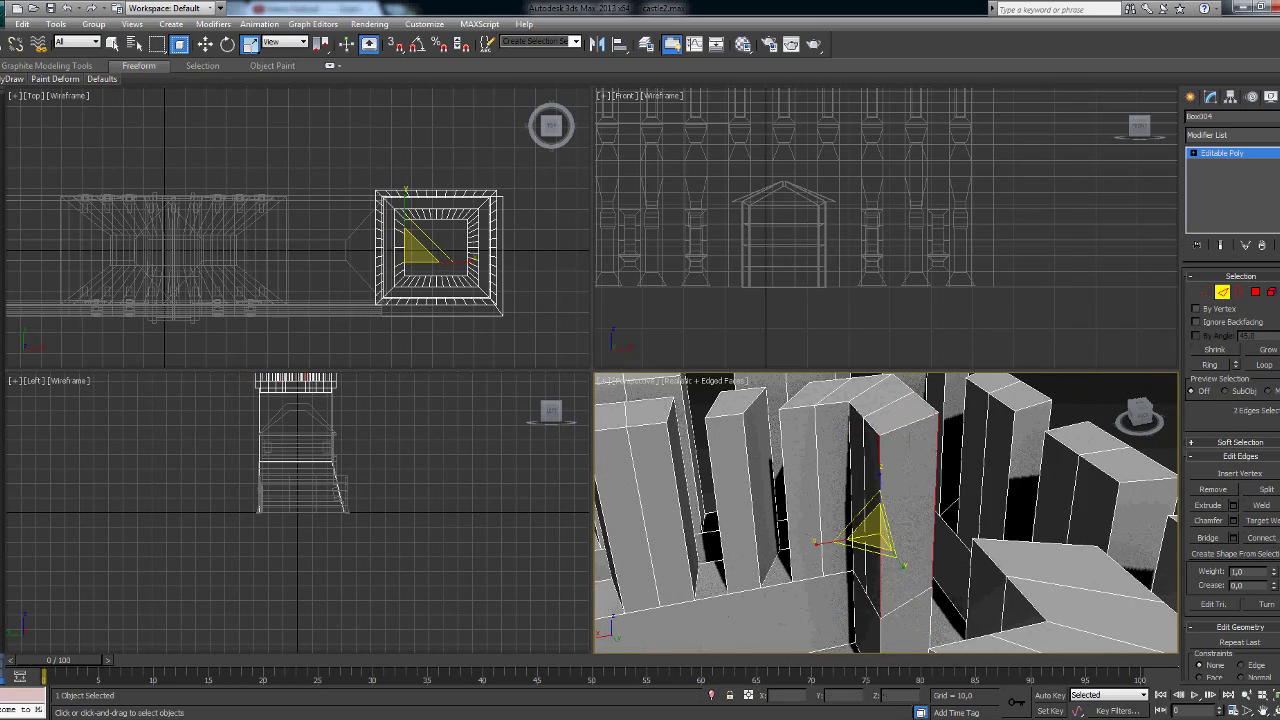
{"action": "mouse_move", "coordinate": [900, 520]}
{"action": "middle_mouse_down", "text": "alt"}
{"action": "mouse_move", "coordinate": [960, 490]}
{"action": "mouse_move", "coordinate": [1045, 507]}
{"action": "mouse_move", "coordinate": [1100, 450]}
{"action": "middle_mouse_up", "text": "alt"}
{"action": "key", "text": "4"}
{"action": "scroll", "coordinate": [1045, 507], "scroll_direction": "down", "scroll_amount": 5}
{"action": "left_click", "coordinate": [1222, 292]}
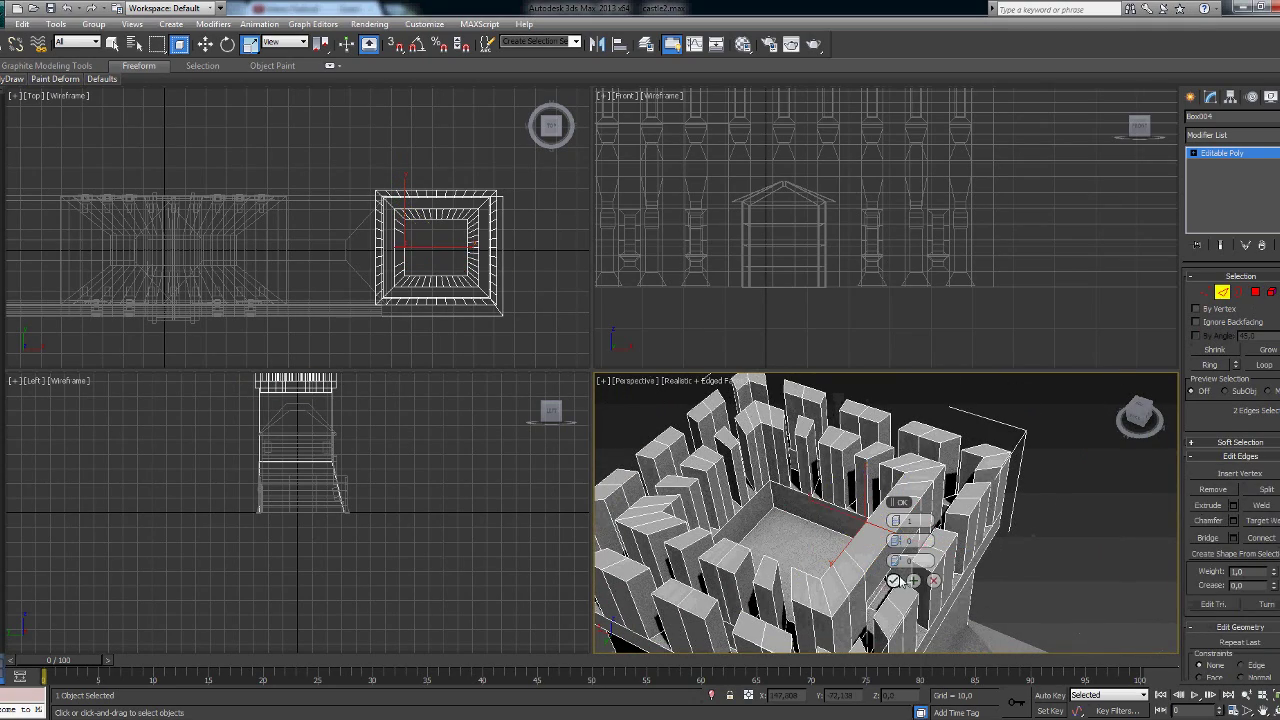
{"action": "left_click", "coordinate": [1027, 554]}
{"action": "mouse_move", "coordinate": [1027, 554]}
{"action": "middle_mouse_down", "text": "alt"}
{"action": "mouse_move", "coordinate": [1070, 527]}
{"action": "mouse_move", "coordinate": [870, 578]}
{"action": "mouse_move", "coordinate": [690, 390]}
{"action": "mouse_move", "coordinate": [600, 320]}
{"action": "middle_mouse_up", "text": "alt"}
{"action": "middle_click_drag", "start_coordinate": [530, 256], "coordinate": [513, 264]}
Step: Draw a thin box, Box005, over the tower in the Top viewport and move it above the battlements
{"action": "key", "text": "b"}
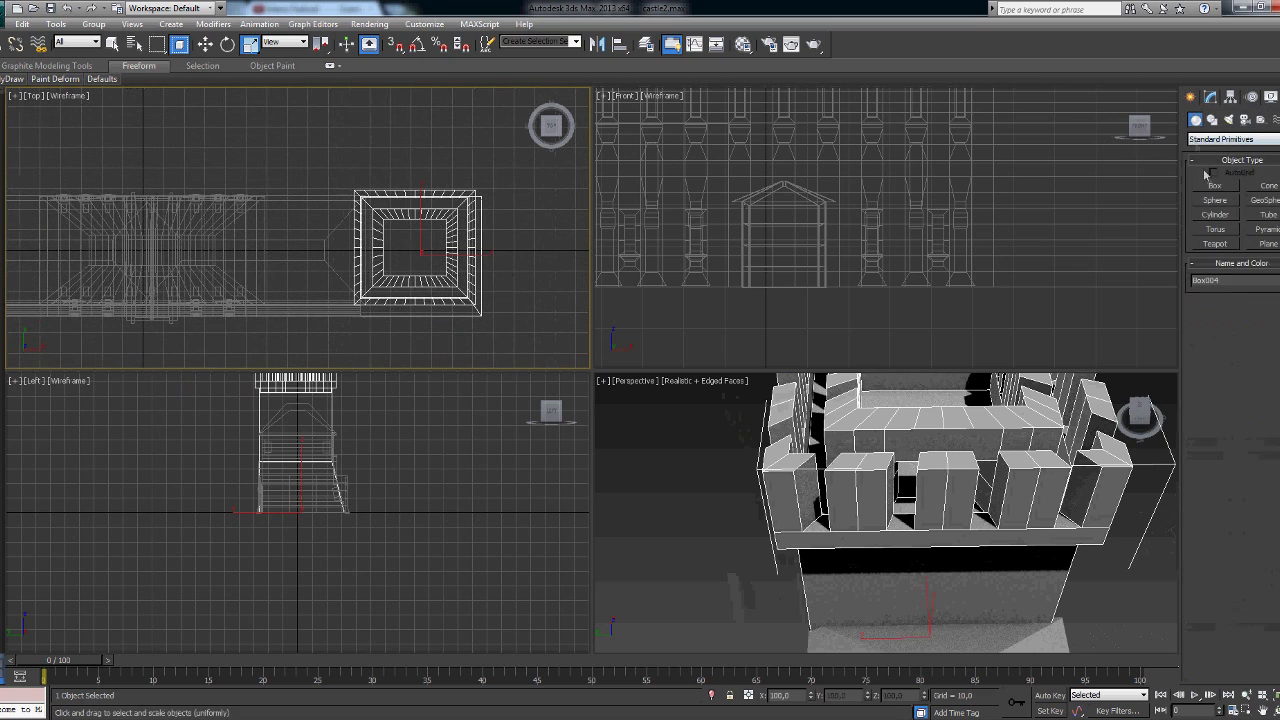
{"action": "mouse_move", "coordinate": [357, 187]}
{"action": "left_mouse_down"}
{"action": "mouse_move", "coordinate": [455, 291]}
{"action": "mouse_move", "coordinate": [371, 200]}
{"action": "mouse_move", "coordinate": [485, 260]}
{"action": "left_mouse_up"}
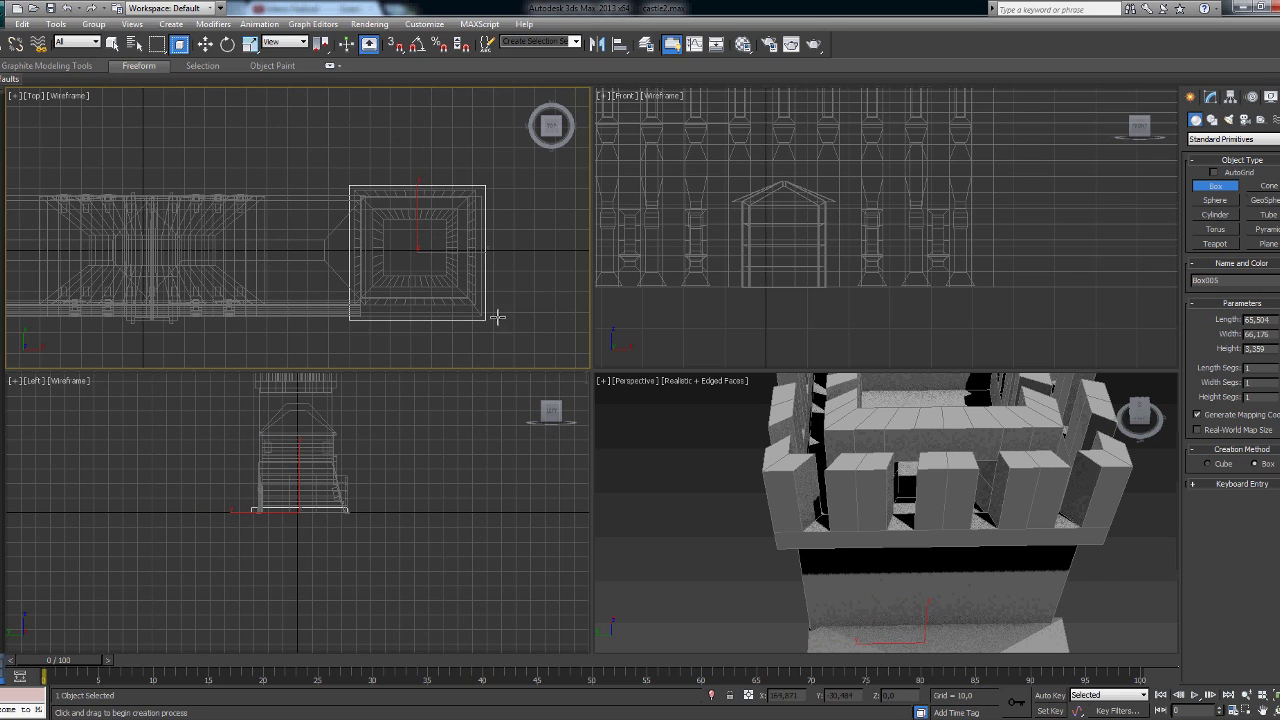
{"action": "scroll", "coordinate": [864, 450], "scroll_direction": "down", "scroll_amount": 3}
{"action": "scroll", "coordinate": [864, 450], "scroll_direction": "down", "scroll_amount": 4}
{"action": "key", "text": "w"}
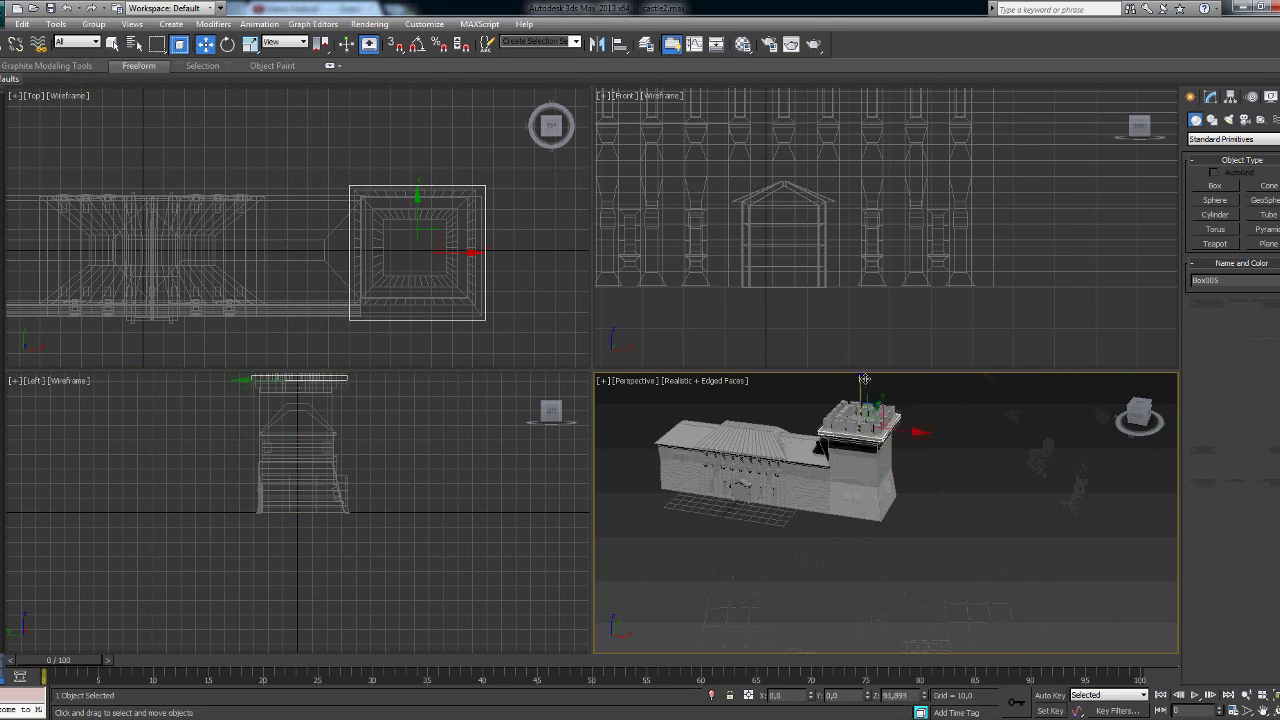
{"action": "scroll", "coordinate": [864, 379], "scroll_direction": "up", "scroll_amount": 4}
{"action": "scroll", "coordinate": [864, 379], "scroll_direction": "up", "scroll_amount": 2}
{"action": "scroll", "coordinate": [864, 379], "scroll_direction": "up", "scroll_amount": 2}
{"action": "scroll", "coordinate": [864, 379], "scroll_direction": "up", "scroll_amount": 2}
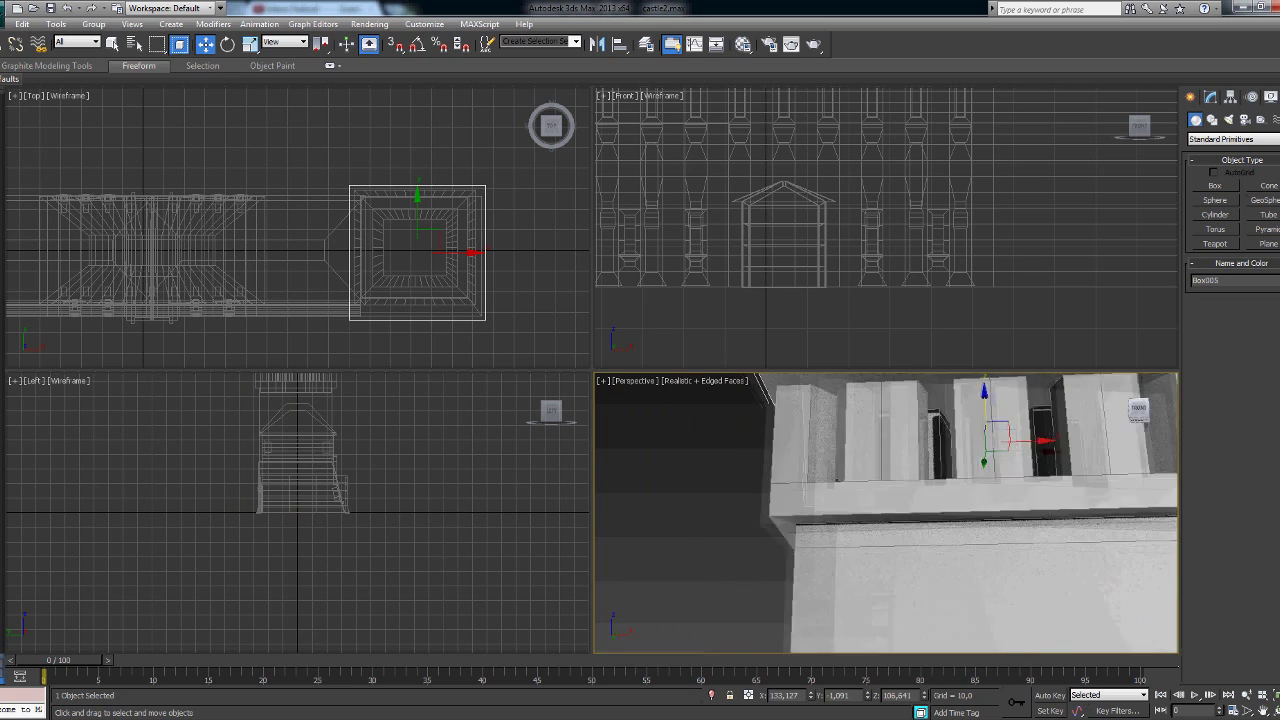
{"action": "mouse_move", "coordinate": [864, 440]}
{"action": "middle_mouse_down", "text": "alt"}
{"action": "mouse_move", "coordinate": [893, 488]}
{"action": "mouse_move", "coordinate": [881, 529]}
{"action": "mouse_move", "coordinate": [879, 487]}
{"action": "mouse_move", "coordinate": [1049, 511]}
{"action": "middle_mouse_up", "text": "alt"}
{"action": "scroll", "coordinate": [881, 529], "scroll_direction": "down", "scroll_amount": 2}
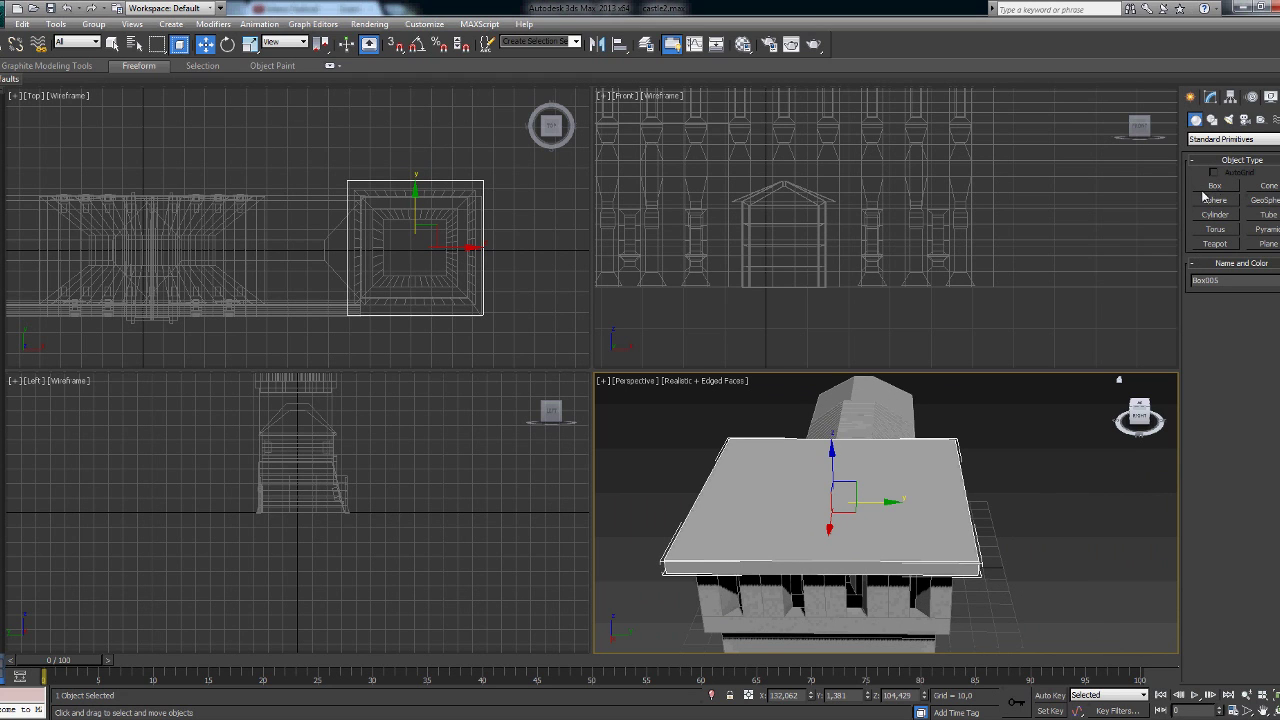
Step: Convert the tower's roof slab Box005 to an Editable Poly
{"action": "right_click", "coordinate": [828, 546]}
{"action": "mouse_move", "coordinate": [925, 660]}
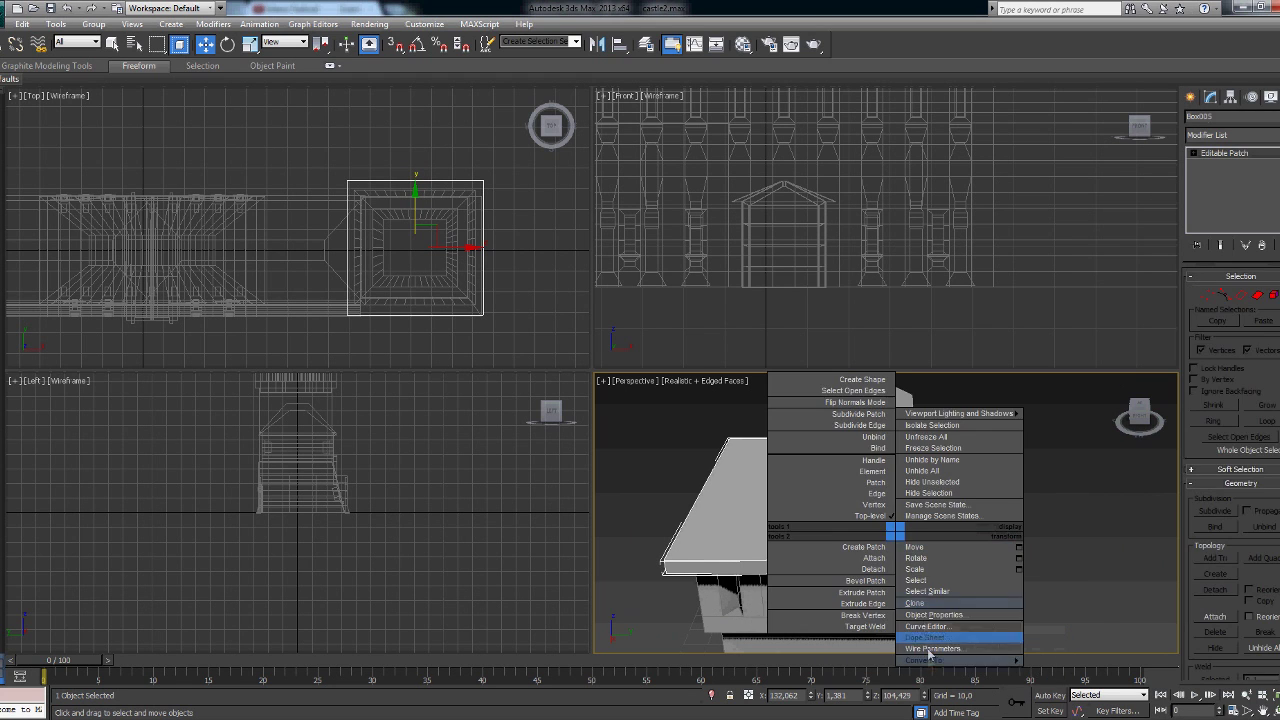
{"action": "left_click", "coordinate": [1002, 641]}
{"action": "right_click", "coordinate": [850, 522]}
{"action": "left_click", "coordinate": [1004, 663]}
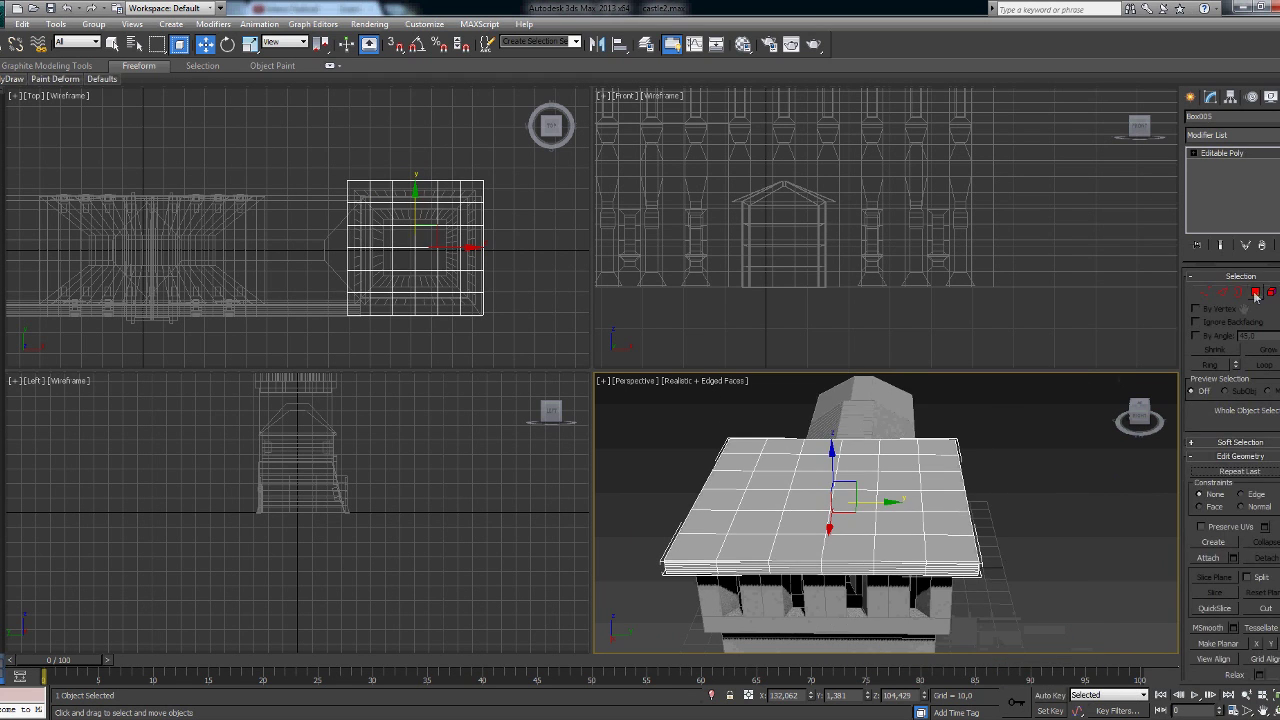
Step: Select the slab's top polygons and extrude them upward
{"action": "key", "text": "4"}
{"action": "left_click", "coordinate": [1267, 349]}
{"action": "left_click", "coordinate": [1267, 349]}
{"action": "middle_click_drag", "start_coordinate": [860, 500], "coordinate": [896, 476], "text": "alt"}
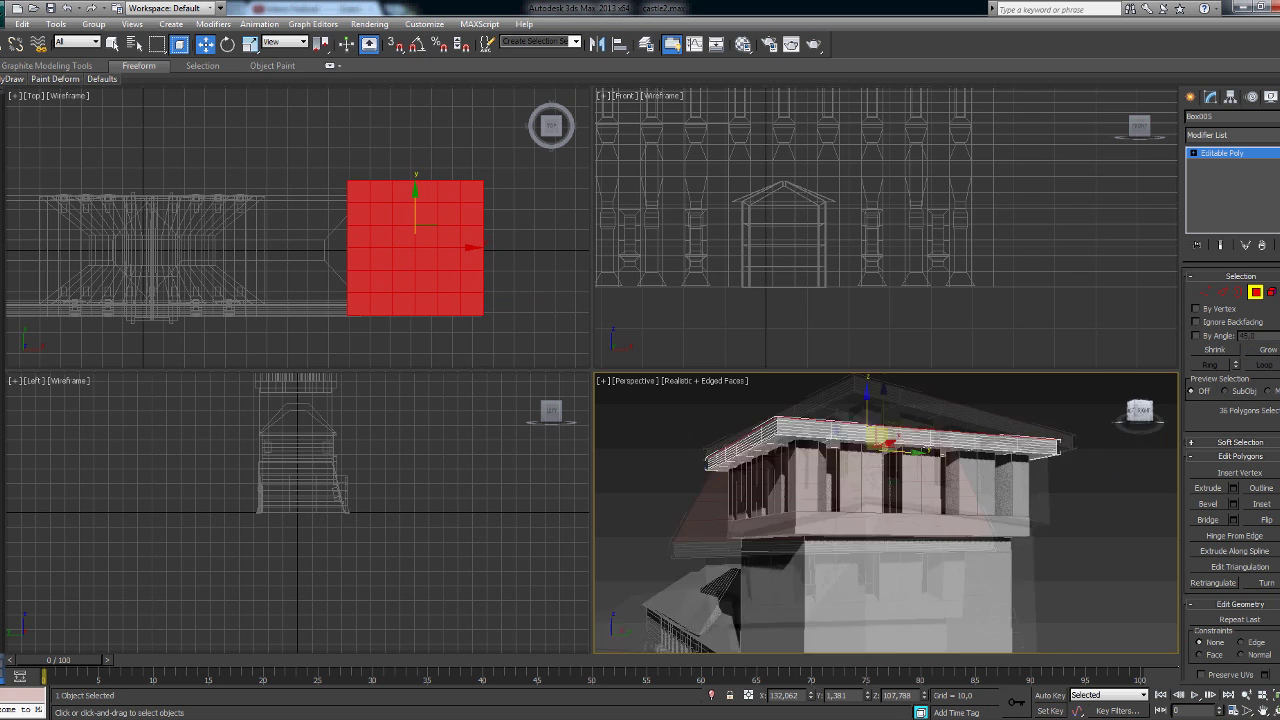
{"action": "left_click", "coordinate": [1208, 488]}
{"action": "left_click_drag", "start_coordinate": [896, 476], "coordinate": [888, 460]}
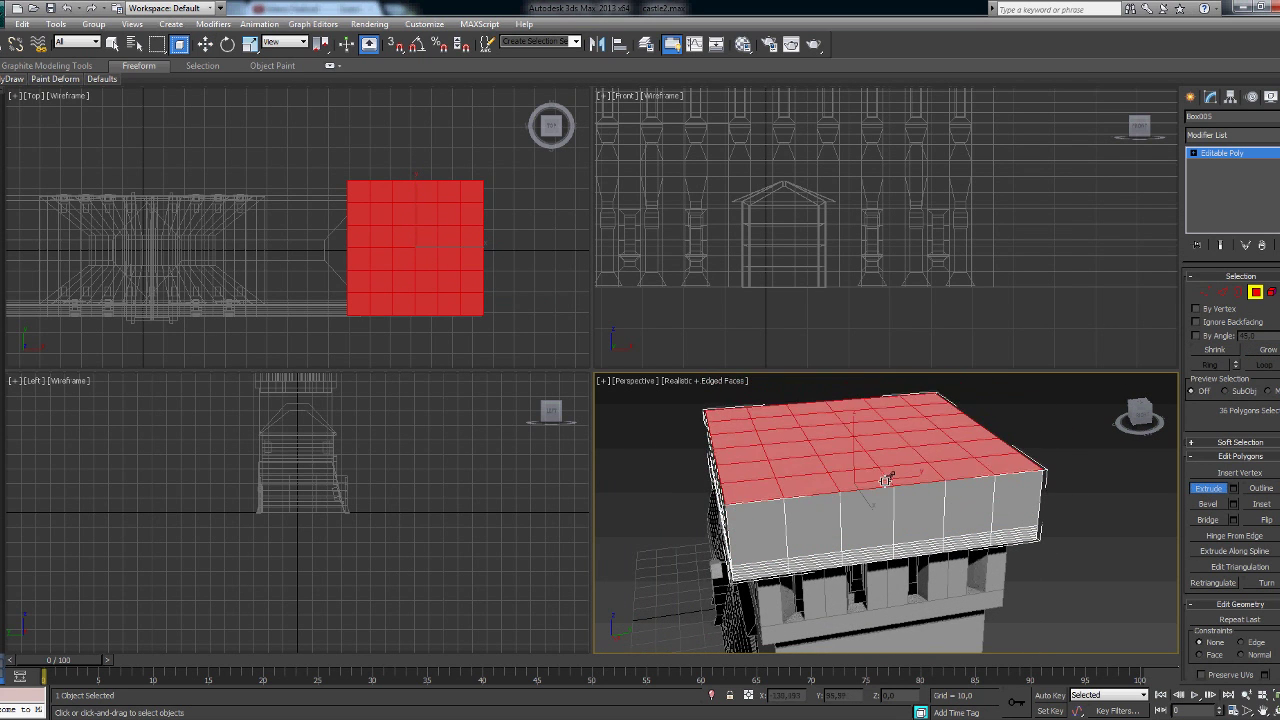
Step: Scale the extruded top down toward a small flat peak to form the pyramid roof
{"action": "key", "text": "r"}
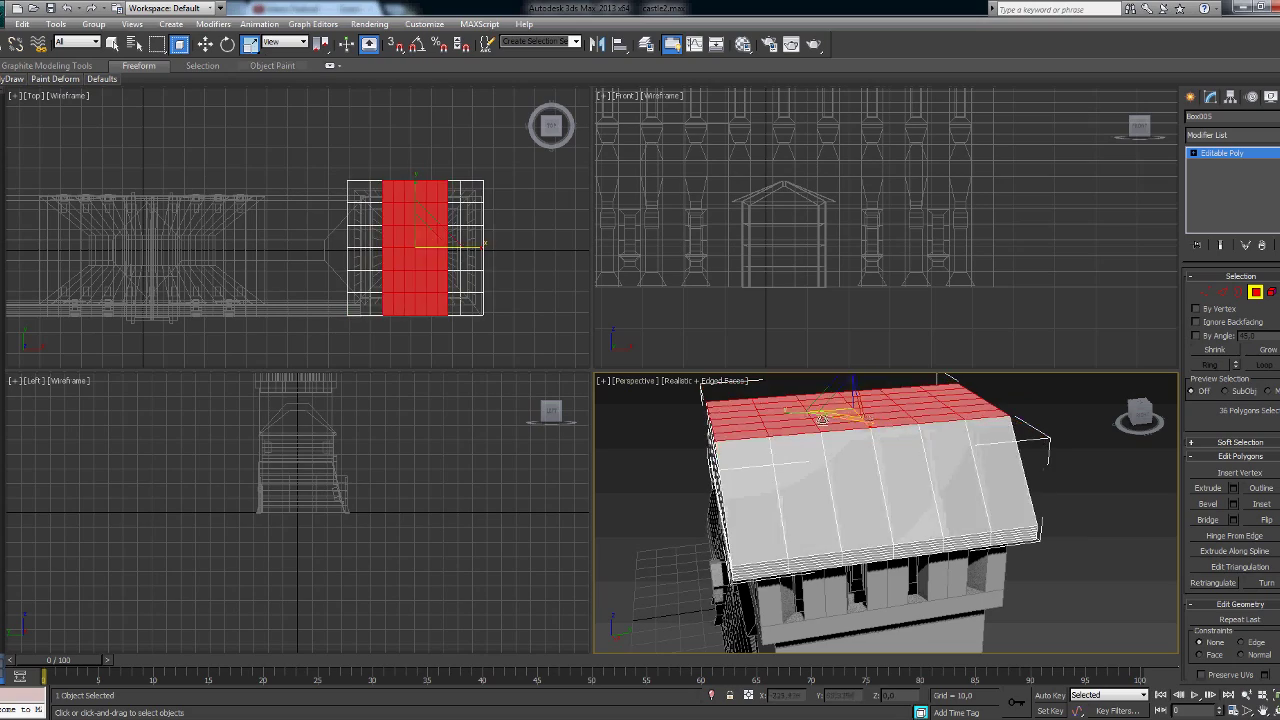
{"action": "left_click_drag", "start_coordinate": [888, 460], "coordinate": [933, 440]}
{"action": "scroll", "coordinate": [933, 440], "scroll_direction": "up", "scroll_amount": 3}
{"action": "scroll", "coordinate": [933, 440], "scroll_direction": "down", "scroll_amount": 5}
{"action": "scroll", "coordinate": [916, 451], "scroll_direction": "up", "scroll_amount": 6}
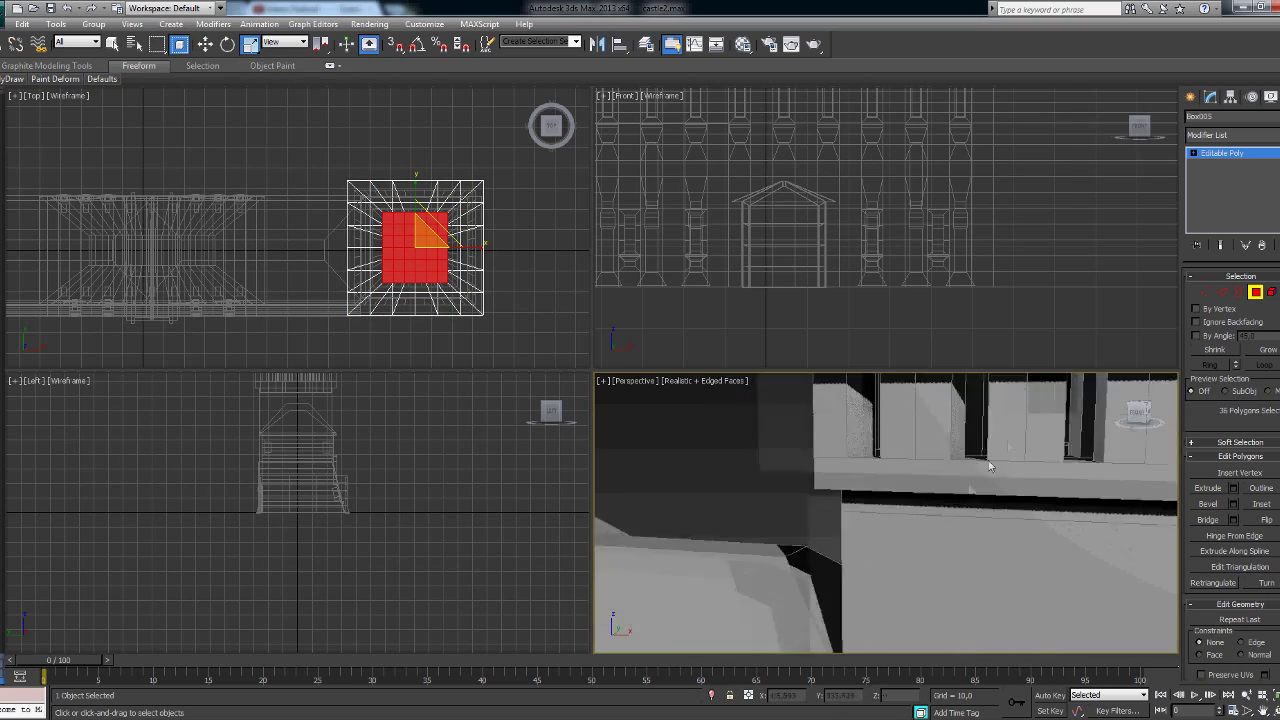
{"action": "middle_click_drag", "start_coordinate": [916, 451], "coordinate": [916, 440], "text": "alt"}
{"action": "mouse_move", "coordinate": [916, 420]}
{"action": "left_mouse_down"}
{"action": "mouse_move", "coordinate": [916, 451]}
{"action": "mouse_move", "coordinate": [905, 451]}
{"action": "left_mouse_up"}
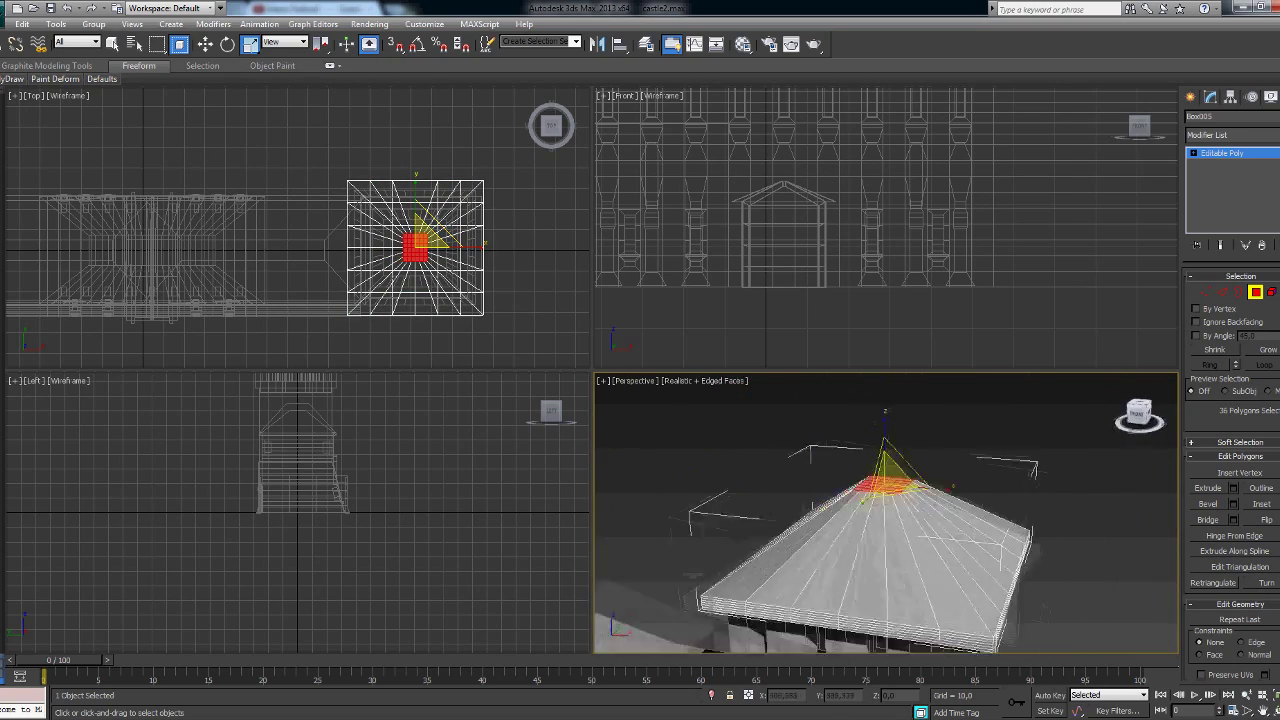
{"action": "middle_click_drag", "start_coordinate": [905, 451], "coordinate": [905, 400], "text": "alt"}
{"action": "left_click_drag", "start_coordinate": [775, 598], "coordinate": [760, 600]}
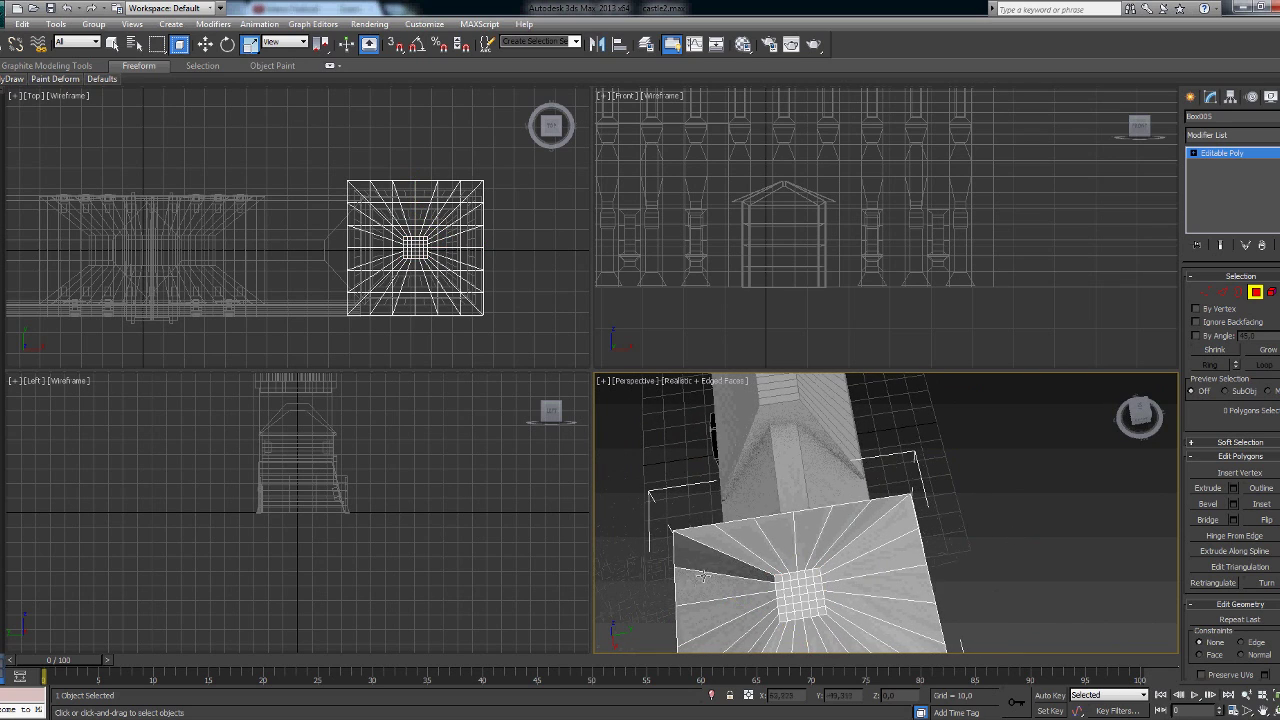
{"action": "scroll", "coordinate": [703, 577], "scroll_direction": "up", "scroll_amount": 3}
{"action": "scroll", "coordinate": [800, 520], "scroll_direction": "up", "scroll_amount": 3}
Step: Check the roof from the side, then select the main wing's gable end face for moving
{"action": "key", "text": "2"}
{"action": "left_click", "coordinate": [913, 495]}
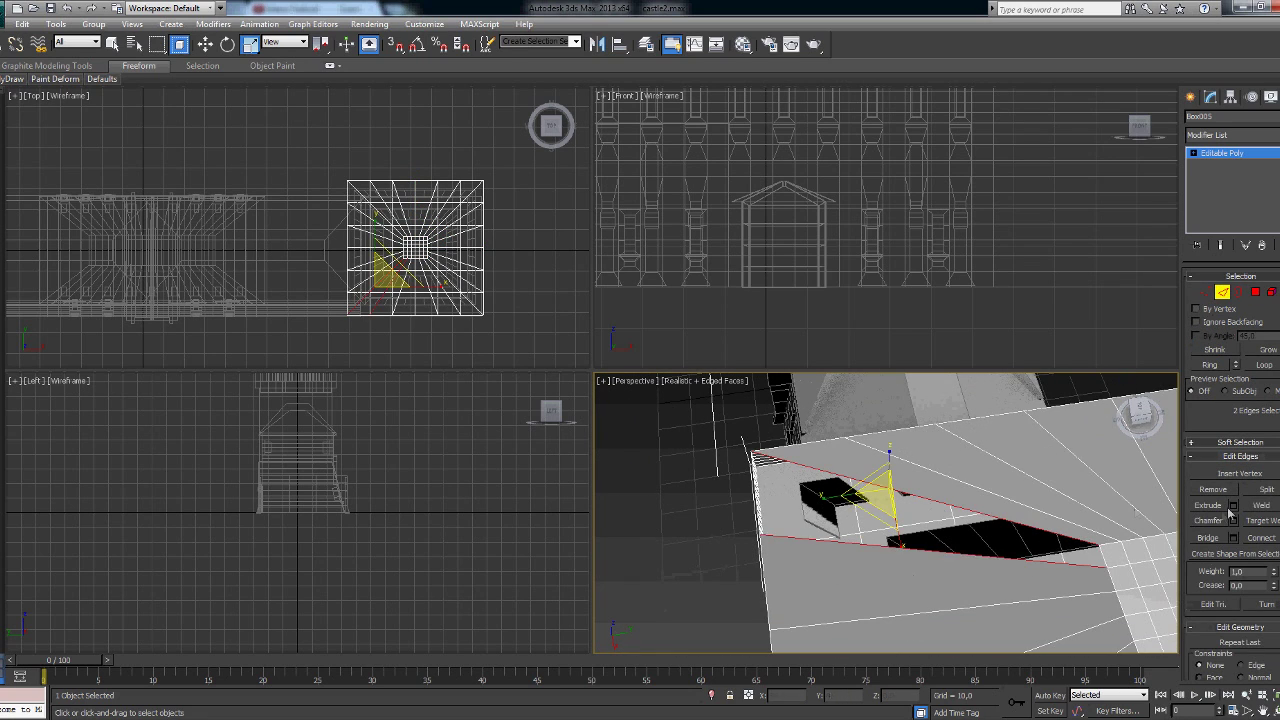
{"action": "left_click", "coordinate": [720, 434]}
{"action": "scroll", "coordinate": [720, 434], "scroll_direction": "down", "scroll_amount": 5}
{"action": "mouse_move", "coordinate": [720, 434]}
{"action": "middle_mouse_down", "text": "alt"}
{"action": "mouse_move", "coordinate": [1000, 560]}
{"action": "mouse_move", "coordinate": [960, 580]}
{"action": "mouse_move", "coordinate": [849, 557]}
{"action": "mouse_move", "coordinate": [820, 535]}
{"action": "mouse_move", "coordinate": [927, 545]}
{"action": "middle_mouse_up", "text": "alt"}
{"action": "scroll", "coordinate": [1012, 590], "scroll_direction": "down", "scroll_amount": 4}
{"action": "scroll", "coordinate": [1012, 590], "scroll_direction": "up", "scroll_amount": 3}
{"action": "scroll", "coordinate": [960, 580], "scroll_direction": "up", "scroll_amount": 3}
{"action": "scroll", "coordinate": [900, 565], "scroll_direction": "up", "scroll_amount": 5}
{"action": "key", "text": "4"}
{"action": "left_click", "coordinate": [820, 535]}
{"action": "key", "text": "w"}
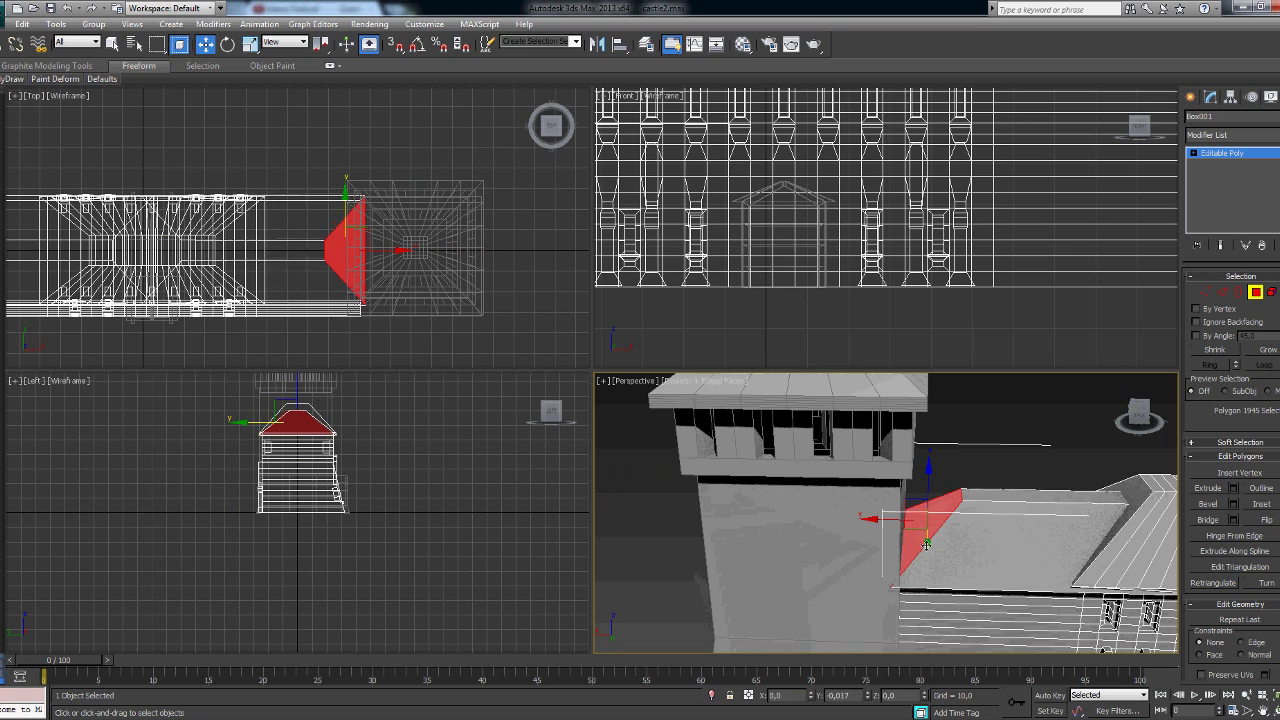
Step: Move the gable end face along X until it reaches into the tower, checking it from behind
{"action": "left_click_drag", "start_coordinate": [926, 543], "coordinate": [783, 519]}
{"action": "middle_click_drag", "start_coordinate": [783, 519], "coordinate": [1040, 519], "text": "alt"}
{"action": "left_click_drag", "start_coordinate": [1040, 519], "coordinate": [1069, 519]}
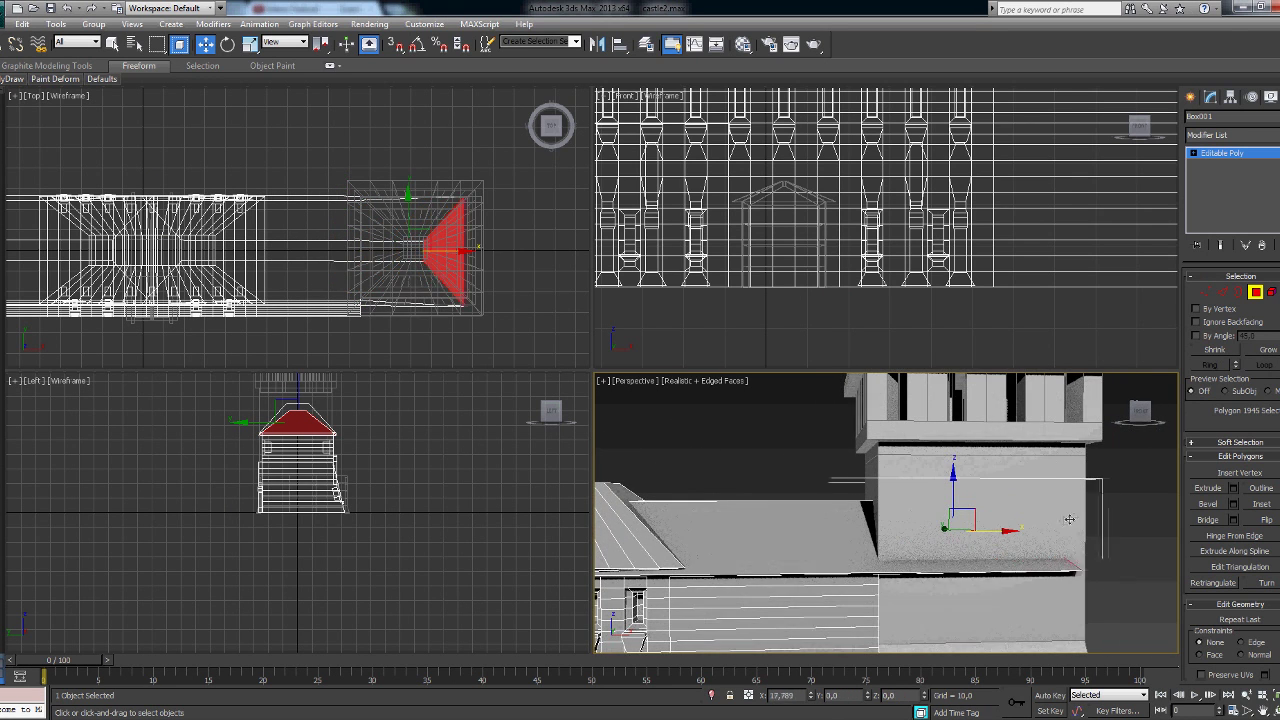
{"action": "mouse_move", "coordinate": [1085, 516]}
{"action": "middle_mouse_down", "text": "alt"}
{"action": "mouse_move", "coordinate": [1137, 447]}
{"action": "mouse_move", "coordinate": [1153, 465]}
{"action": "middle_mouse_up", "text": "alt"}
{"action": "scroll", "coordinate": [1137, 447], "scroll_direction": "down", "scroll_amount": 3}
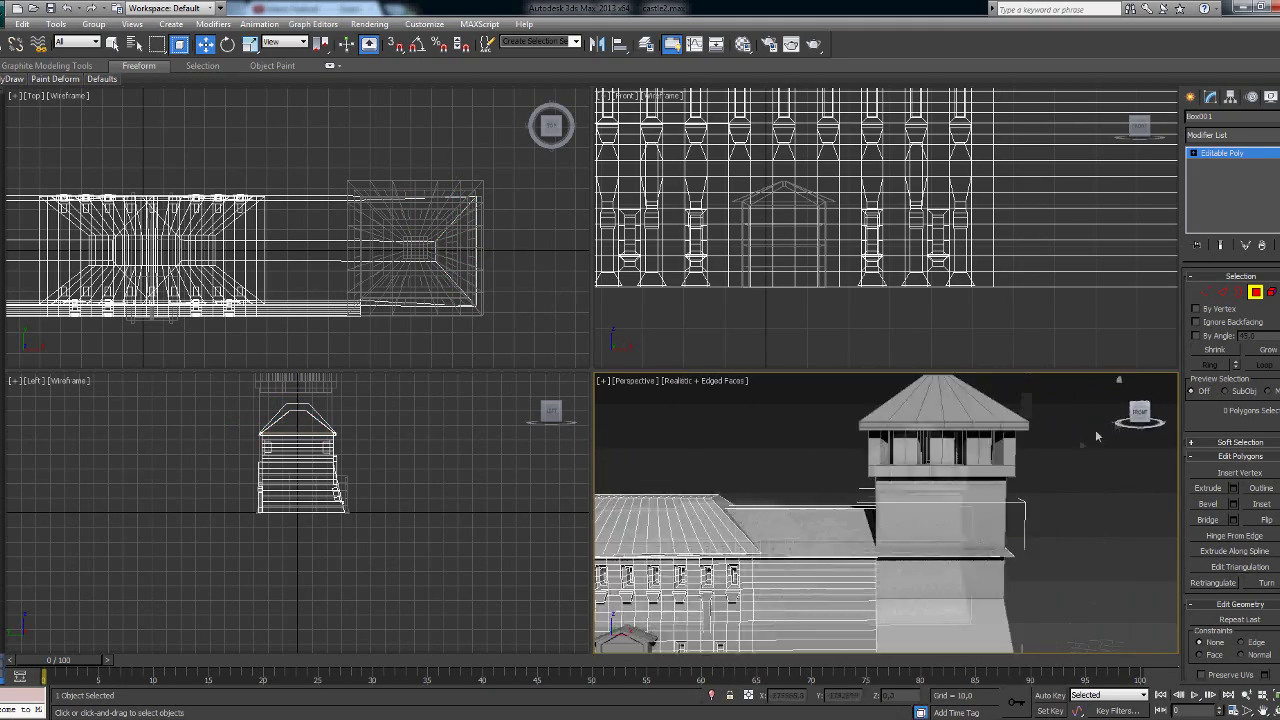
{"action": "scroll", "coordinate": [1153, 465], "scroll_direction": "up", "scroll_amount": 5}
Step: In Edge mode, select a ring of edges around the side wall
{"action": "key", "text": "2"}
{"action": "scroll", "coordinate": [886, 513], "scroll_direction": "down", "scroll_amount": 3}
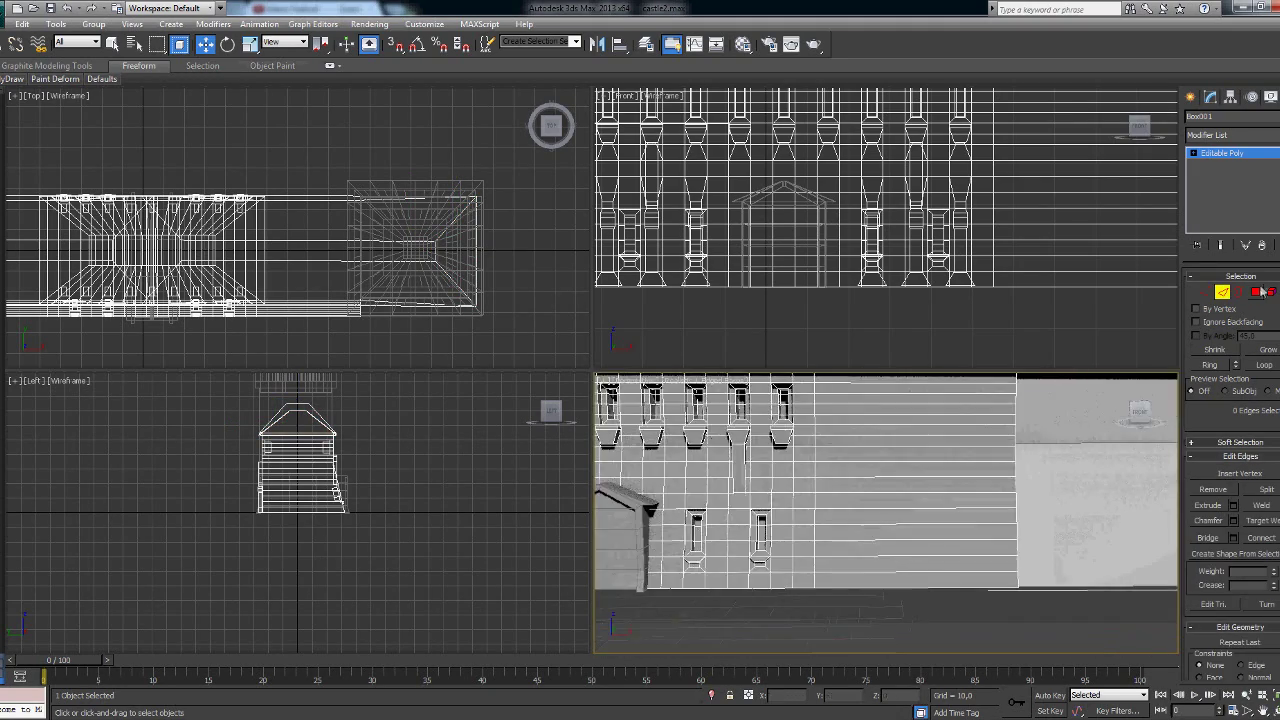
{"action": "left_click_drag", "start_coordinate": [900, 395], "coordinate": [915, 600]}
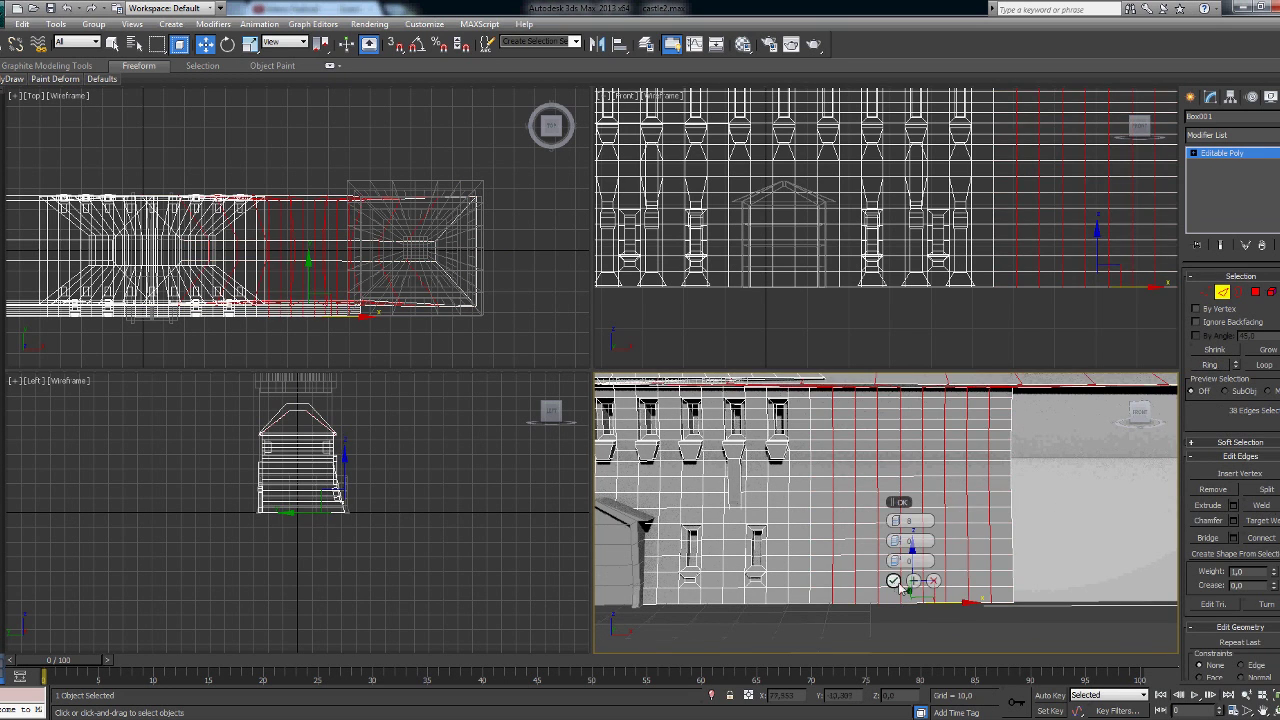
{"action": "left_click", "coordinate": [894, 580]}
{"action": "scroll", "coordinate": [1029, 563], "scroll_direction": "down", "scroll_amount": 3}
{"action": "mouse_move", "coordinate": [1029, 563]}
{"action": "middle_mouse_down", "text": "alt"}
{"action": "mouse_move", "coordinate": [971, 597]}
{"action": "mouse_move", "coordinate": [845, 601]}
{"action": "middle_mouse_up", "text": "alt"}
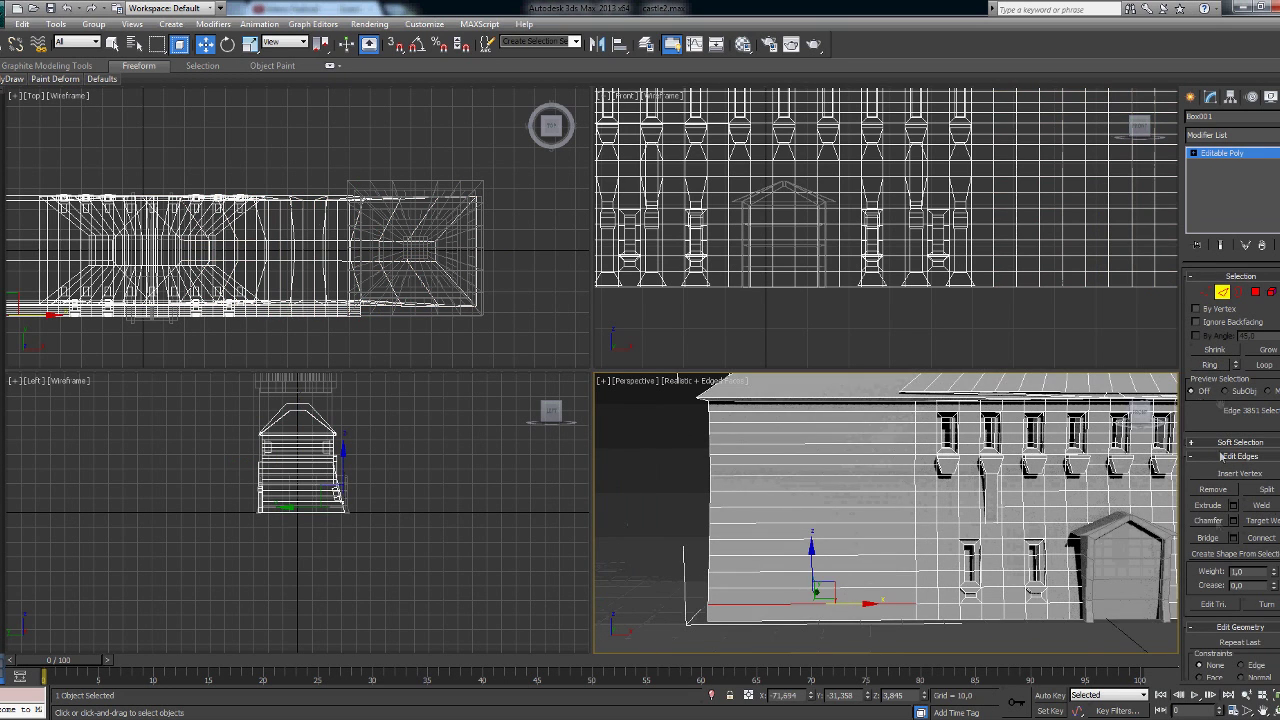
{"action": "left_click", "coordinate": [1210, 367]}
Step: Select the lower wall faces right of the entrance for the windows, dropping the left group
{"action": "middle_click_drag", "start_coordinate": [880, 560], "coordinate": [832, 608], "text": "alt"}
{"action": "key", "text": "4"}
{"action": "scroll", "coordinate": [832, 608], "scroll_direction": "up", "scroll_amount": 5}
{"action": "left_click", "coordinate": [828, 597]}
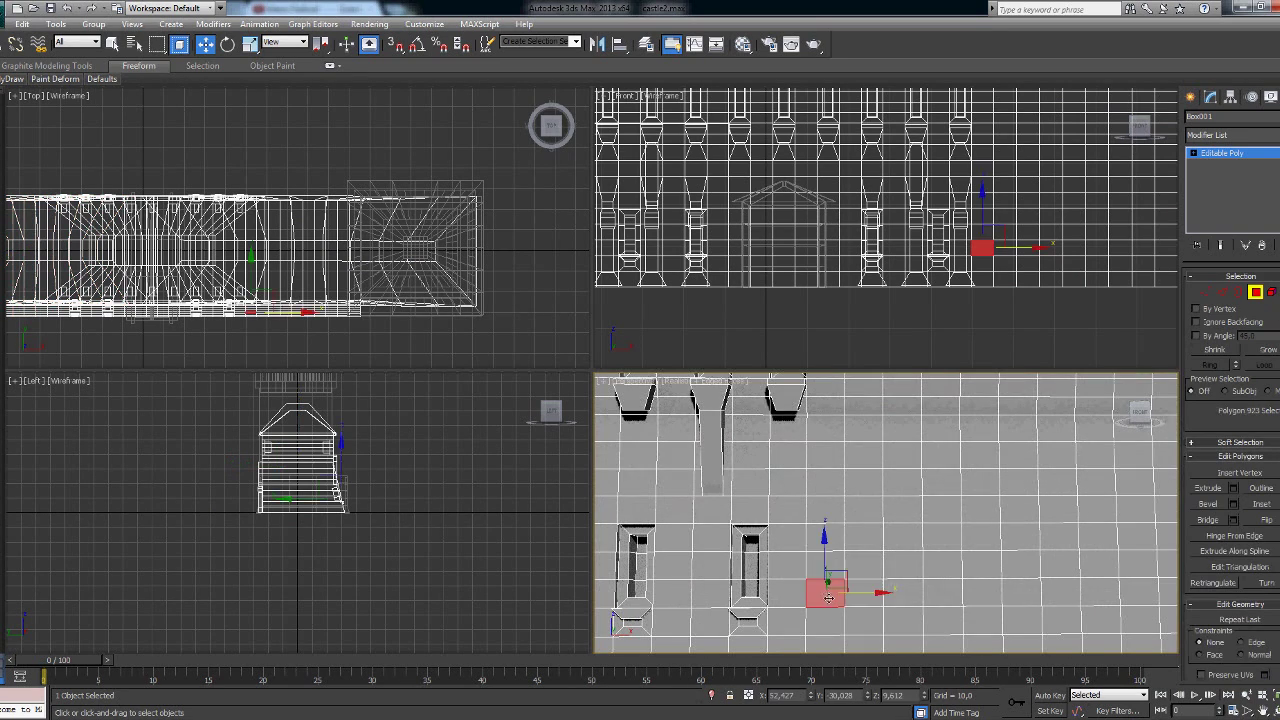
{"action": "left_click", "coordinate": [940, 591], "text": "shift"}
{"action": "mouse_move", "coordinate": [1063, 543]}
{"action": "middle_mouse_down"}
{"action": "mouse_move", "coordinate": [686, 529]}
{"action": "mouse_move", "coordinate": [940, 490]}
{"action": "middle_mouse_up"}
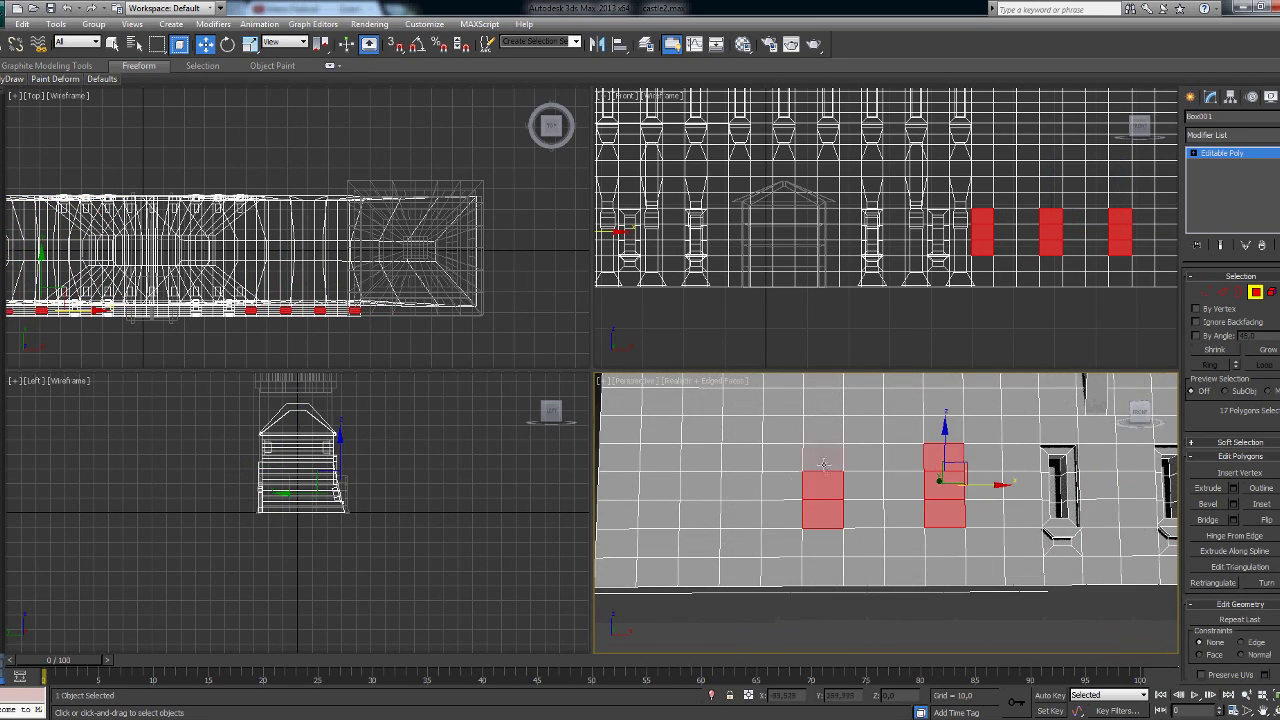
{"action": "middle_click_drag", "start_coordinate": [690, 480], "coordinate": [640, 490]}
{"action": "scroll", "coordinate": [808, 561], "scroll_direction": "down", "scroll_amount": 5}
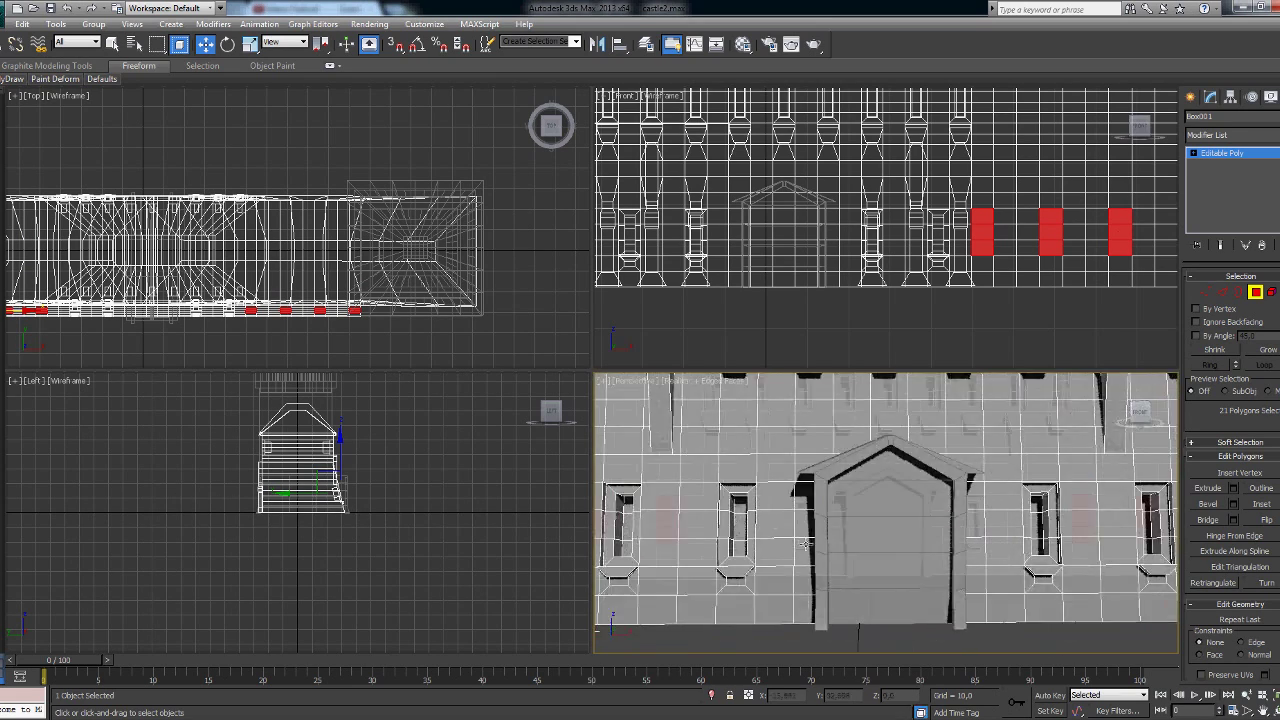
{"action": "scroll", "coordinate": [808, 561], "scroll_direction": "down", "scroll_amount": 2}
{"action": "middle_click_drag", "start_coordinate": [808, 561], "coordinate": [850, 511]}
{"action": "key", "text": "ctrl+z"}
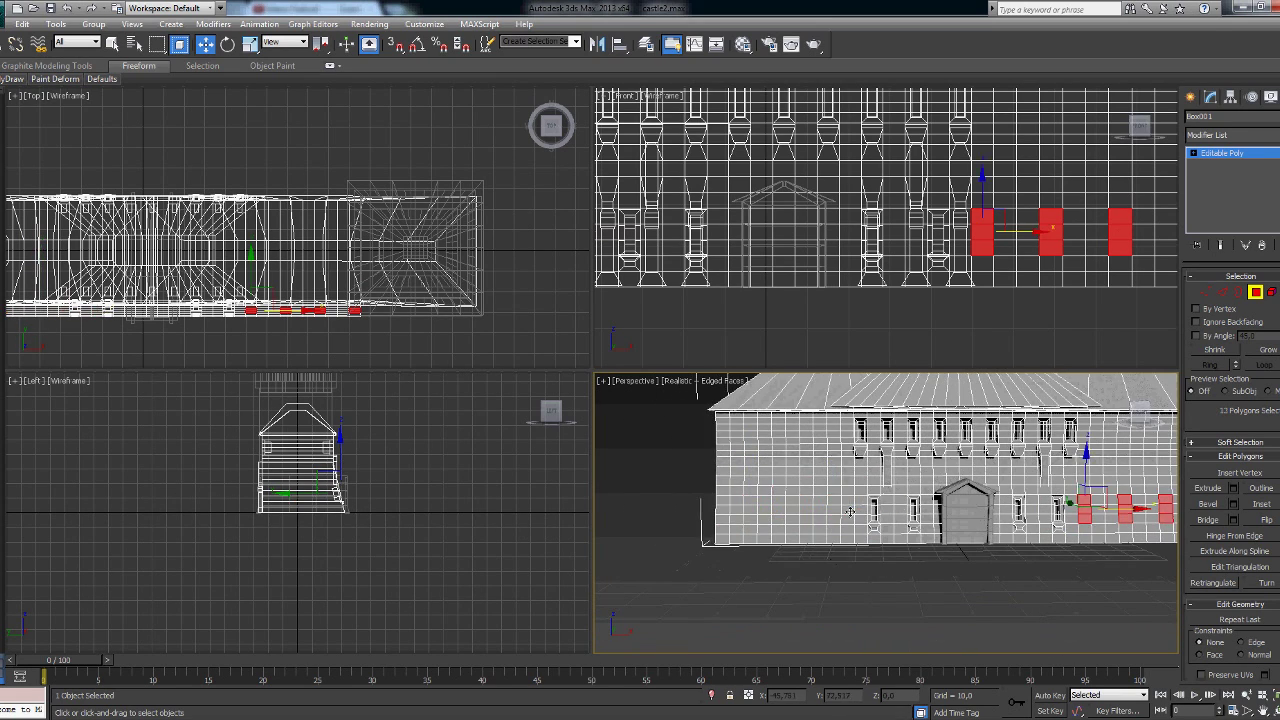
{"action": "scroll", "coordinate": [809, 532], "scroll_direction": "up", "scroll_amount": 5}
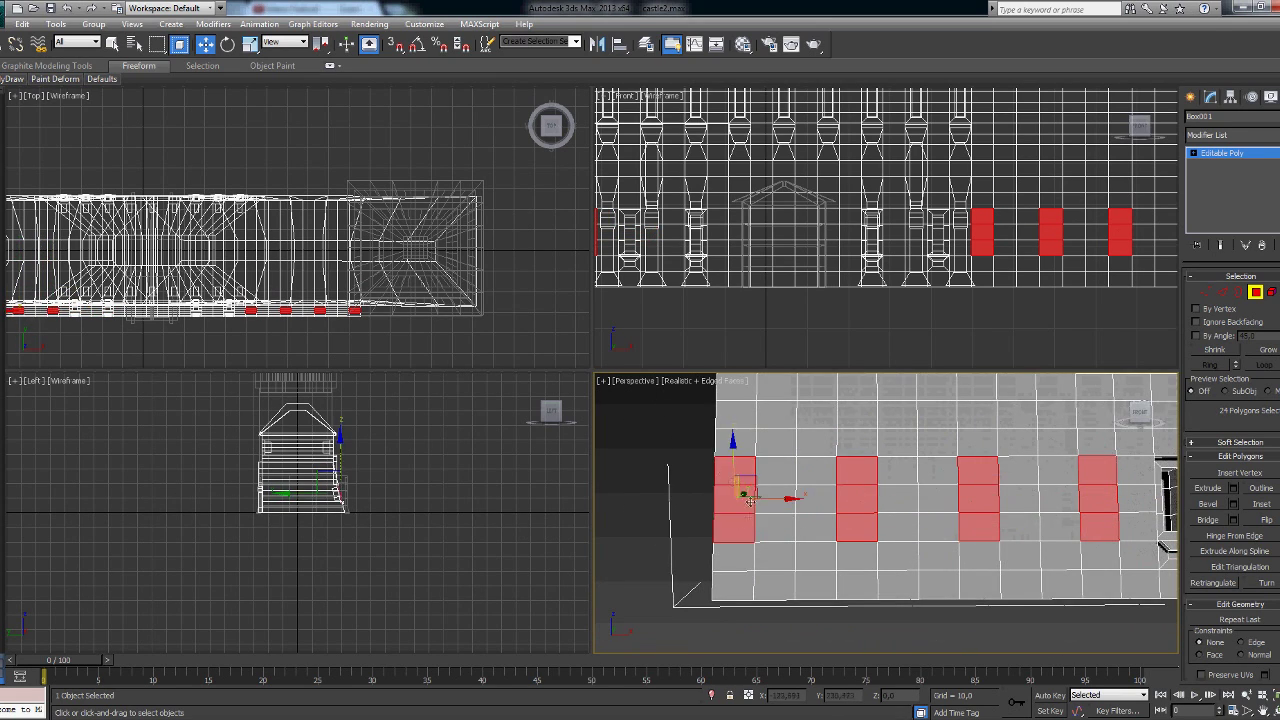
{"action": "scroll", "coordinate": [749, 501], "scroll_direction": "down", "scroll_amount": 5}
{"action": "scroll", "coordinate": [957, 557], "scroll_direction": "up", "scroll_amount": 5}
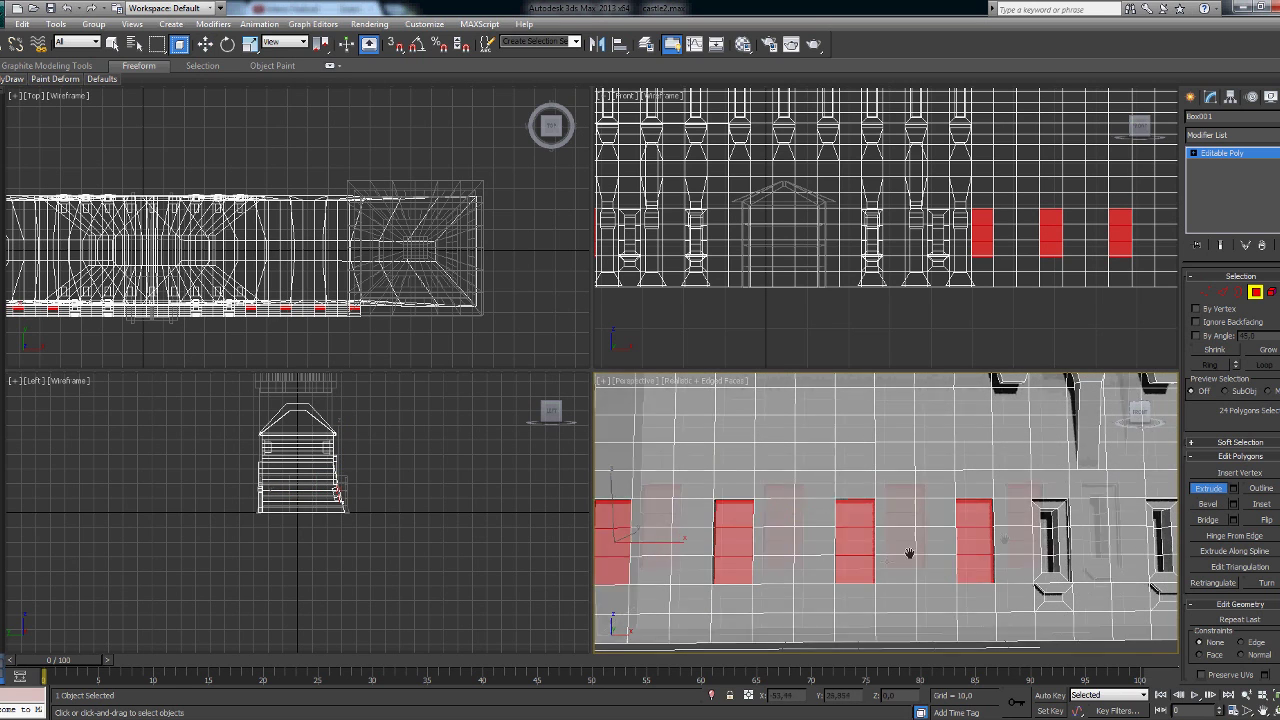
{"action": "scroll", "coordinate": [971, 549], "scroll_direction": "up", "scroll_amount": 4}
{"action": "scroll", "coordinate": [973, 550], "scroll_direction": "down", "scroll_amount": 2}
{"action": "scroll", "coordinate": [973, 550], "scroll_direction": "up", "scroll_amount": 1}
Step: Inset the window faces and push them into the wall to form recessed windows
{"action": "left_click", "coordinate": [1261, 504]}
{"action": "left_click_drag", "start_coordinate": [1110, 590], "coordinate": [1105, 553]}
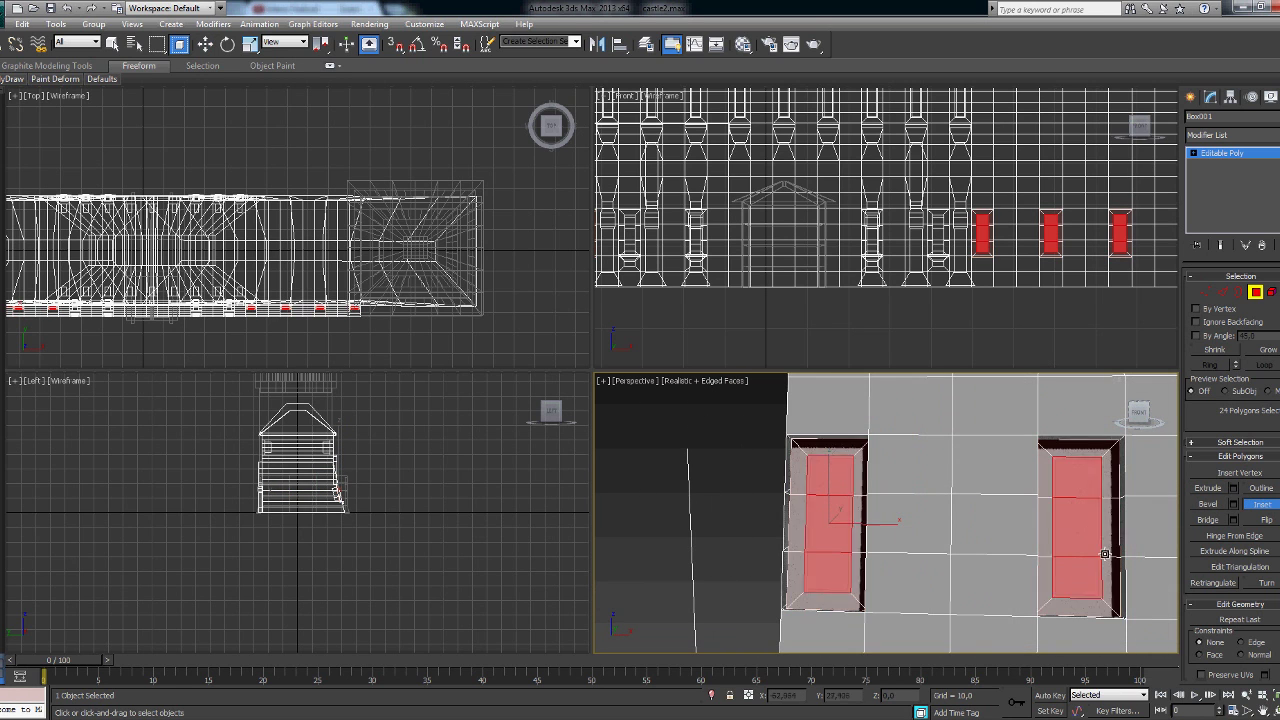
{"action": "middle_click_drag", "start_coordinate": [1108, 549], "coordinate": [870, 557], "text": "alt"}
{"action": "key", "text": "shift+e"}
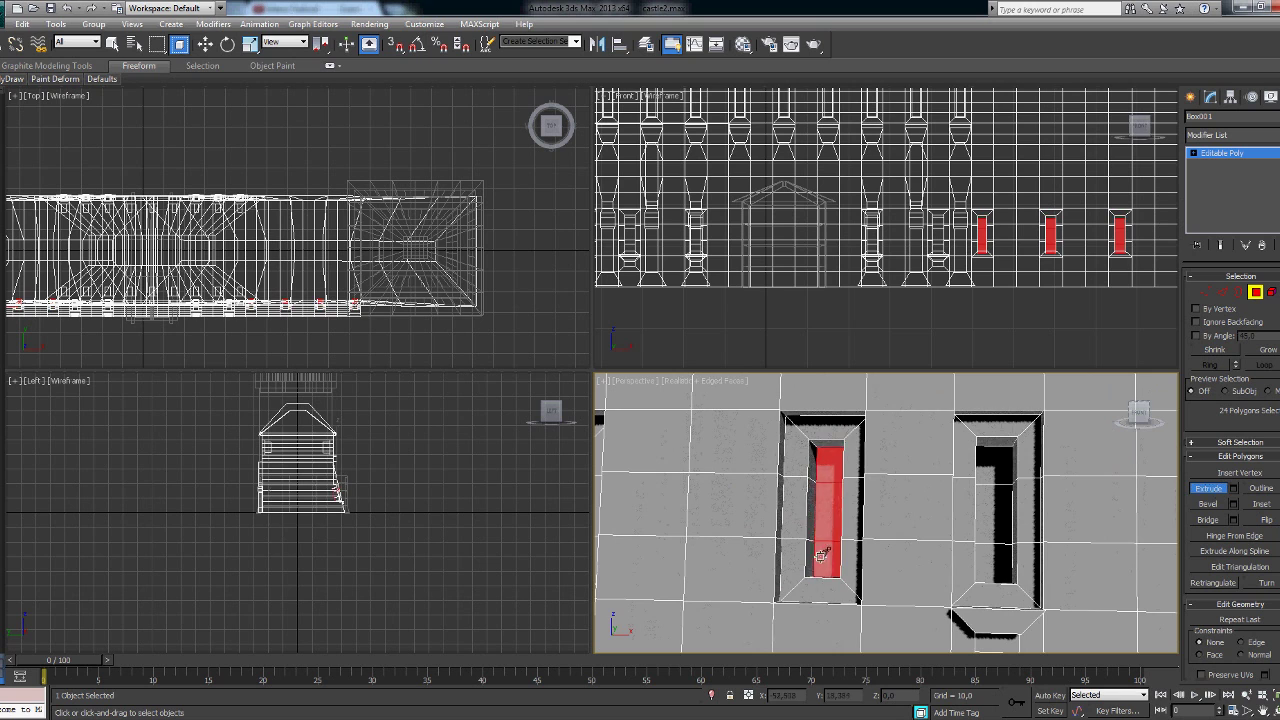
Step: Select the faces below the new windows and begin insetting them as sills
{"action": "key", "text": "shift+z"}
{"action": "key", "text": "shift+z"}
{"action": "key", "text": "shift+z"}
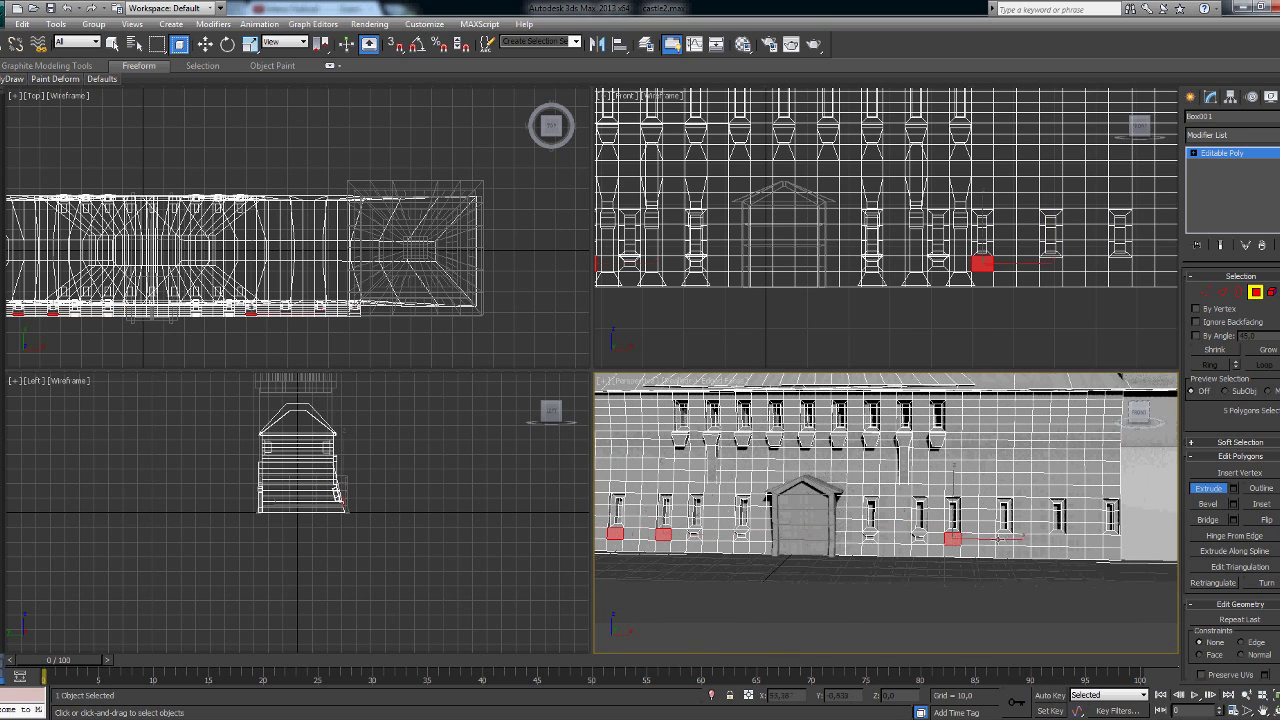
{"action": "key", "text": "ctrl+z"}
{"action": "key", "text": "ctrl+z"}
{"action": "scroll", "coordinate": [1020, 580], "scroll_direction": "up", "scroll_amount": 5}
{"action": "scroll", "coordinate": [872, 563], "scroll_direction": "up", "scroll_amount": 3}
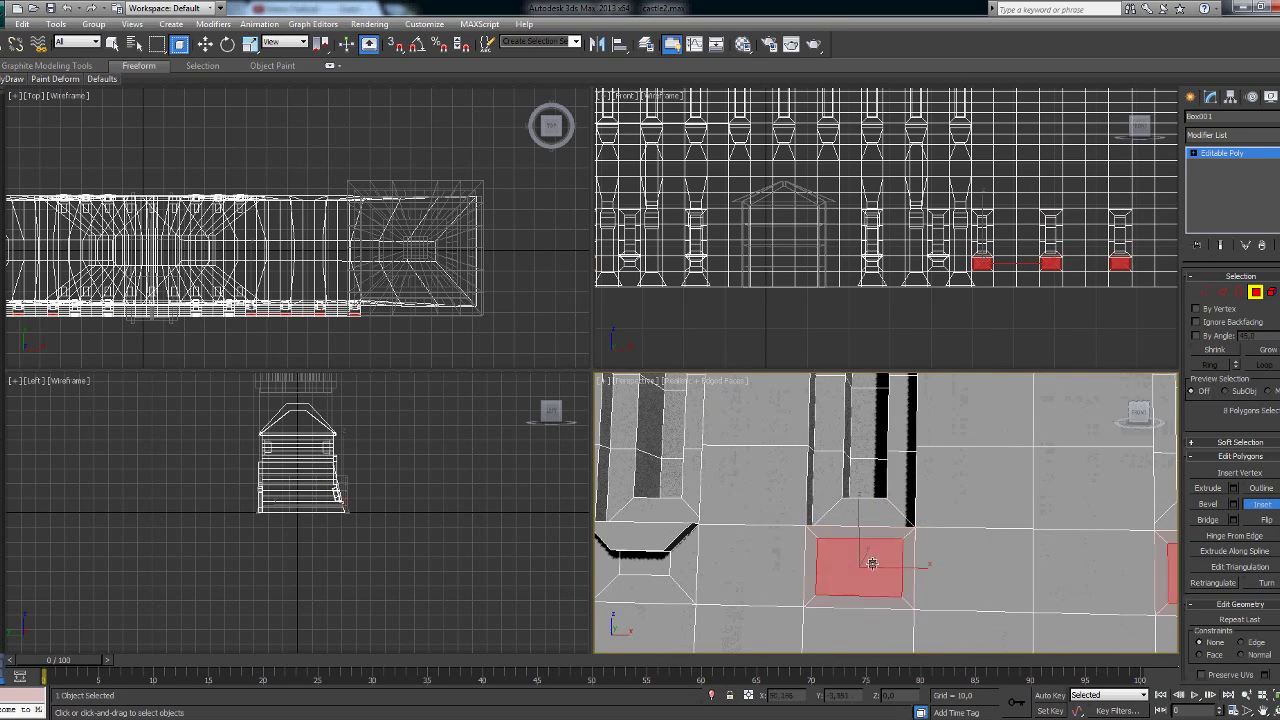